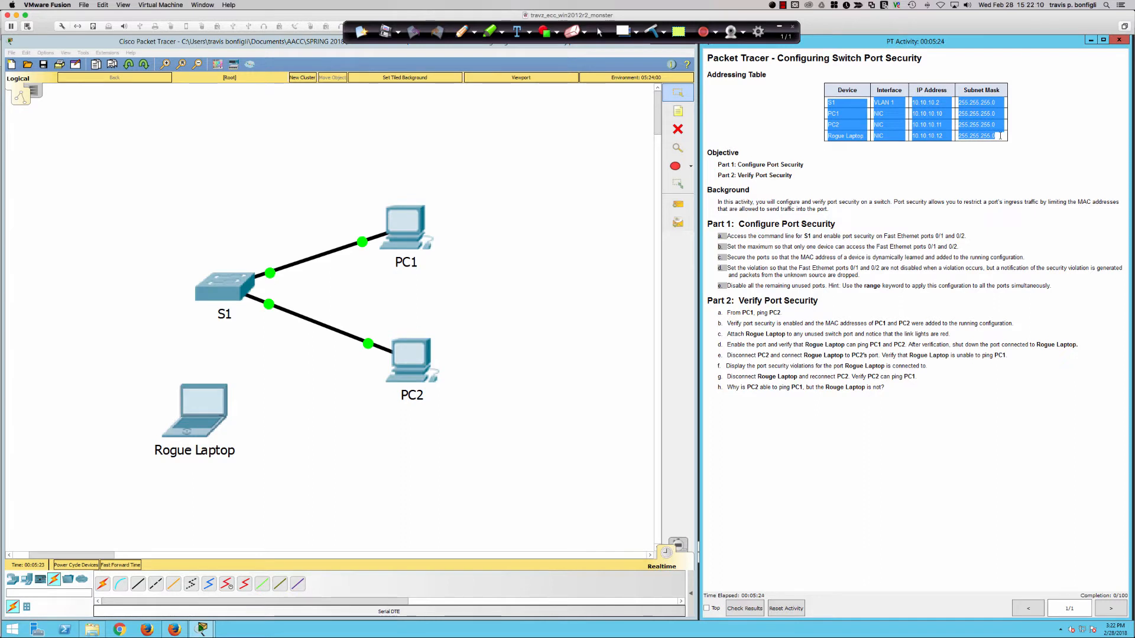
Highlight step a of Part 1 in the instructions, then open switch S1's device window.
{"action": "left_click", "coordinate": [931, 158]}
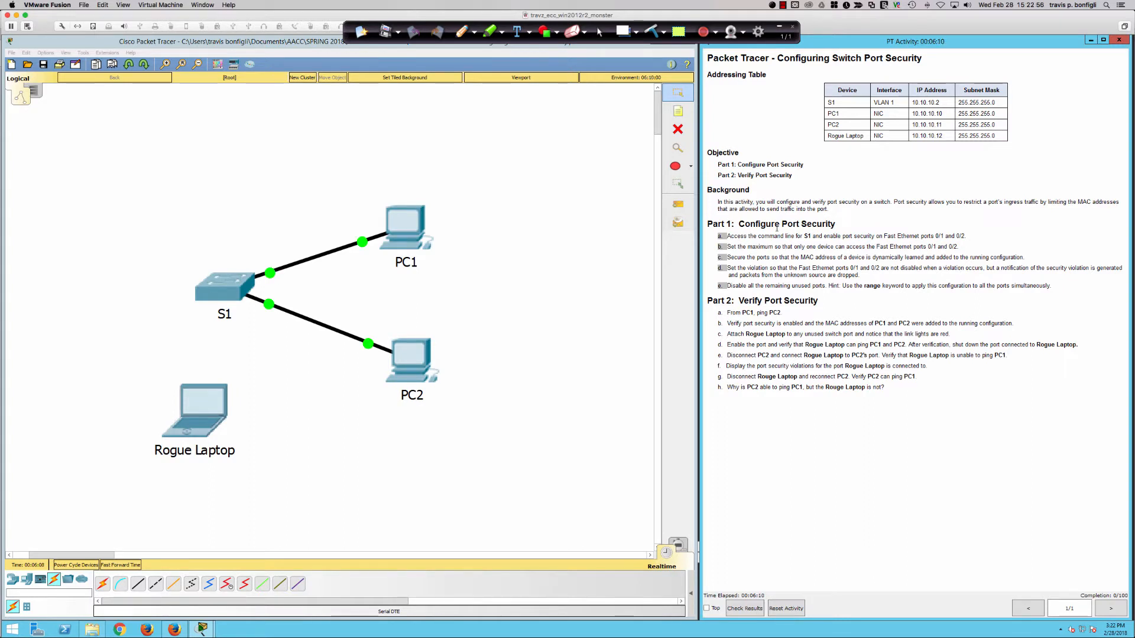
{"action": "left_click_drag", "start_coordinate": [720, 235], "coordinate": [803, 237]}
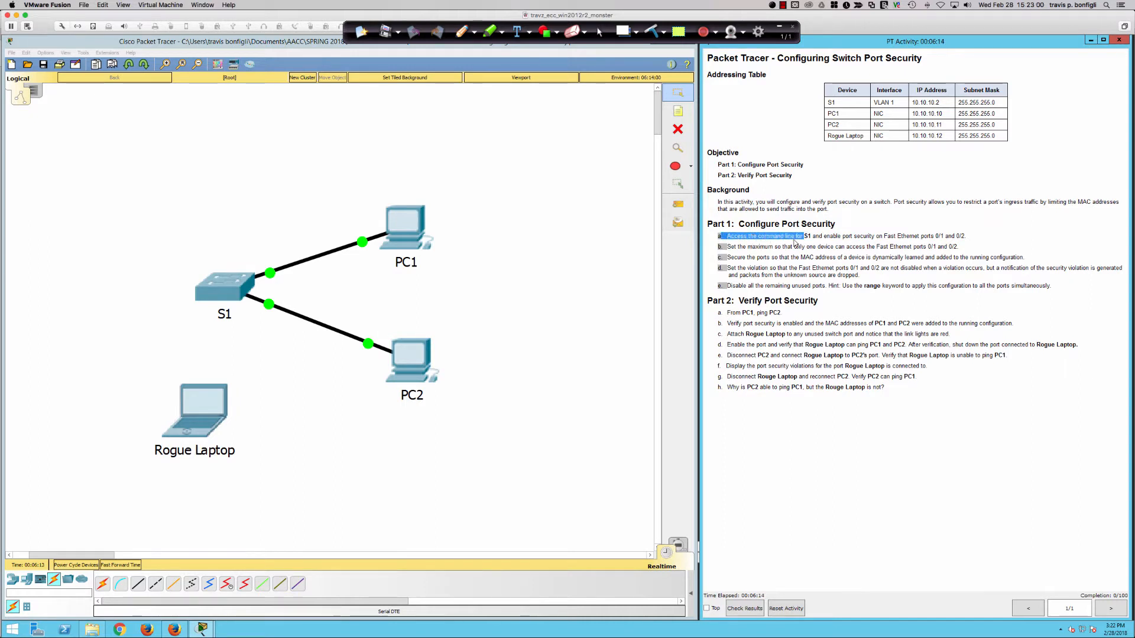
{"action": "left_click", "coordinate": [812, 243]}
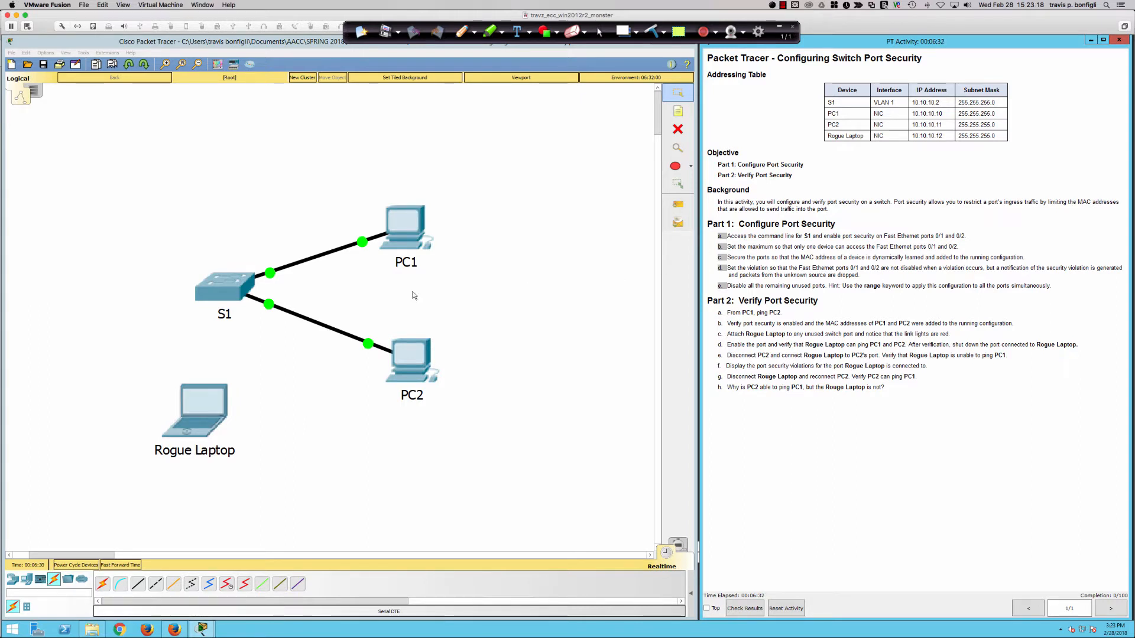
{"action": "left_click", "coordinate": [214, 291]}
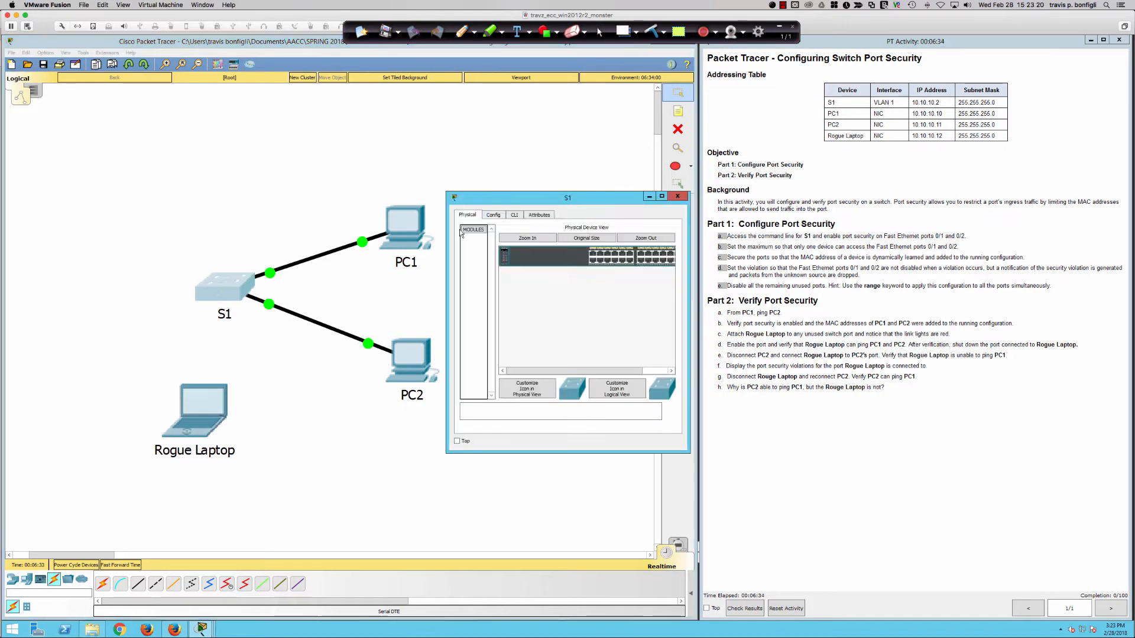
Switch S1's window to its CLI tab, enlarged and moved lower on screen.
{"action": "left_click", "coordinate": [515, 216]}
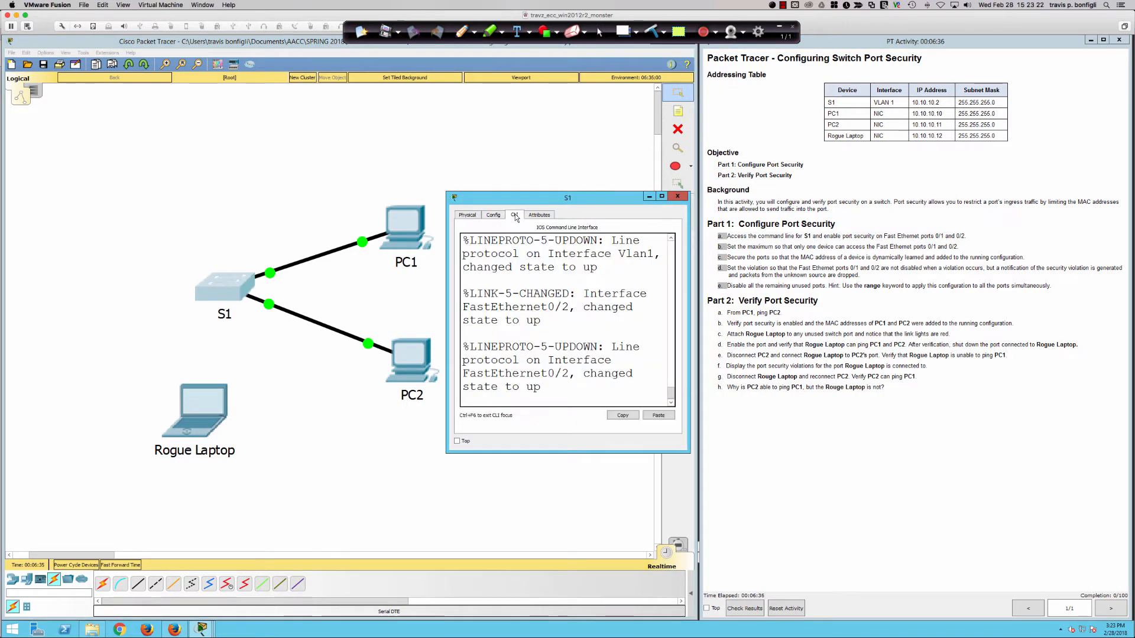
{"action": "left_click_drag", "start_coordinate": [447, 453], "coordinate": [11, 574]}
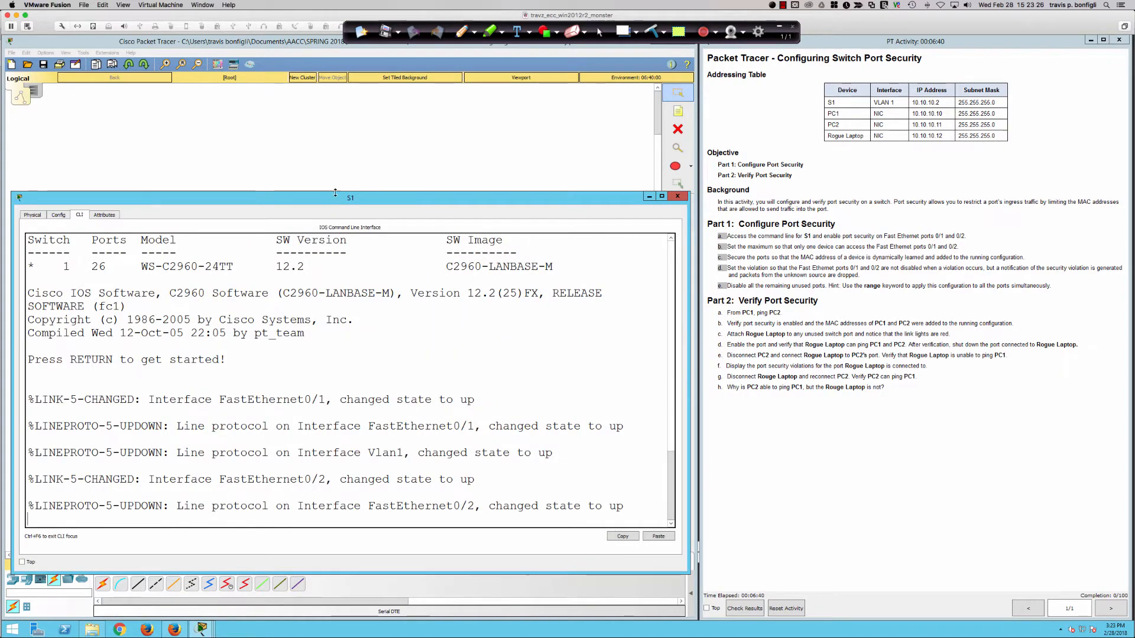
{"action": "left_click_drag", "start_coordinate": [329, 198], "coordinate": [323, 235]}
Run enable, conf t and int range fa0/1-2 on S1.
{"action": "key", "text": "Return"}
{"action": "key", "text": "Return"}
{"action": "key", "text": "Return"}
{"action": "key", "text": "Return"}
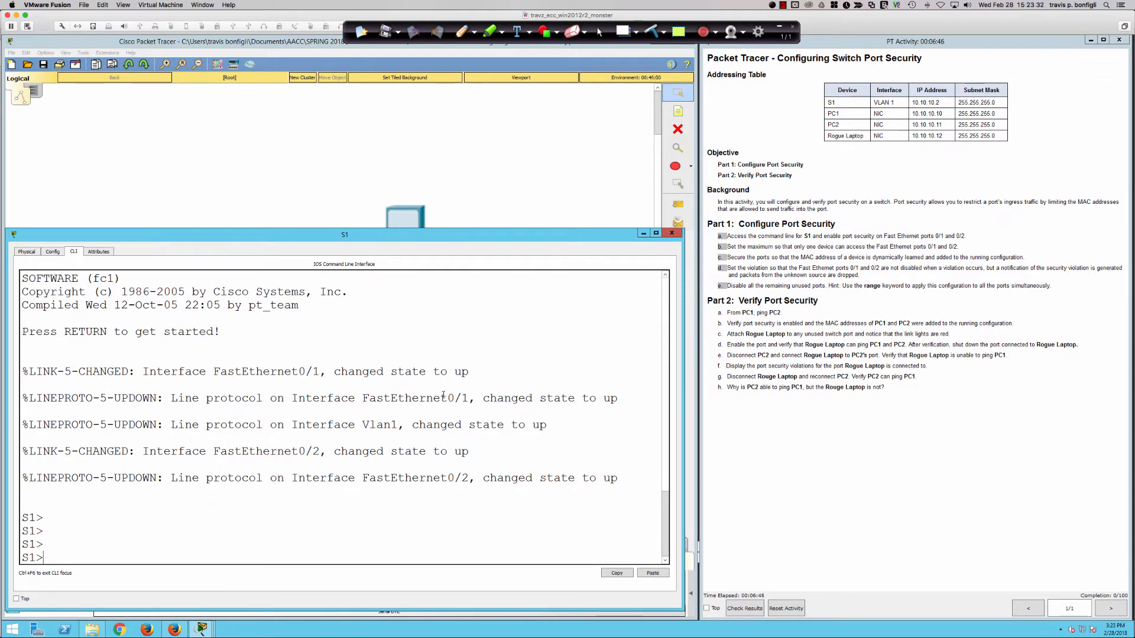
{"action": "type", "text": "en"}
{"action": "key", "text": "Tab"}
{"action": "key", "text": "Return"}
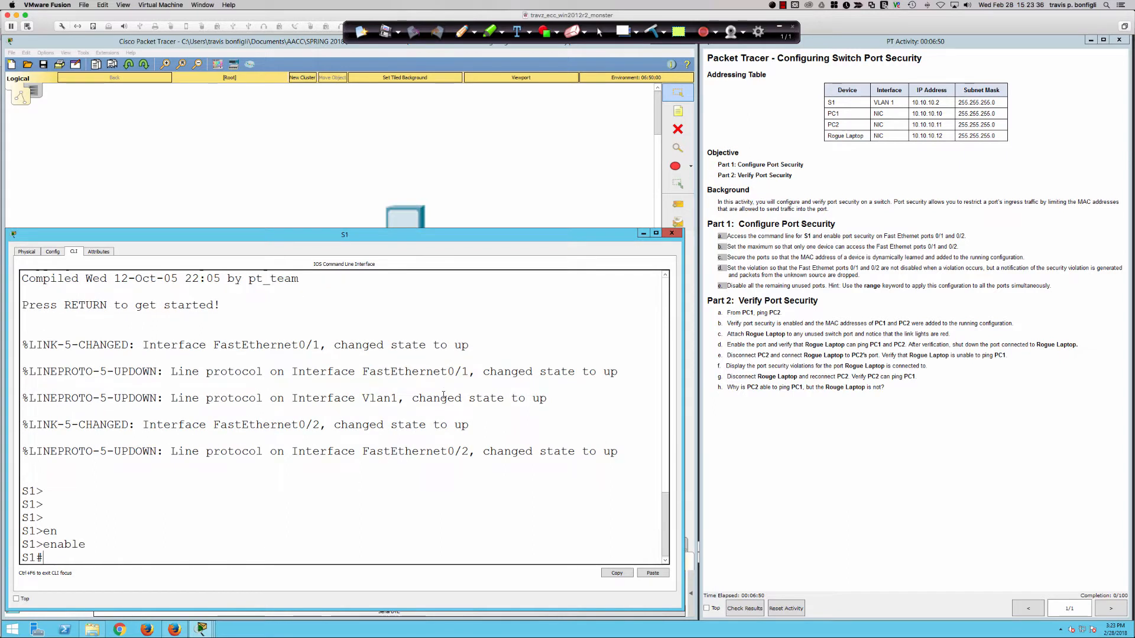
{"action": "key", "text": "Return"}
{"action": "key", "text": "Return"}
{"action": "key", "text": "Return"}
{"action": "key", "text": "Return"}
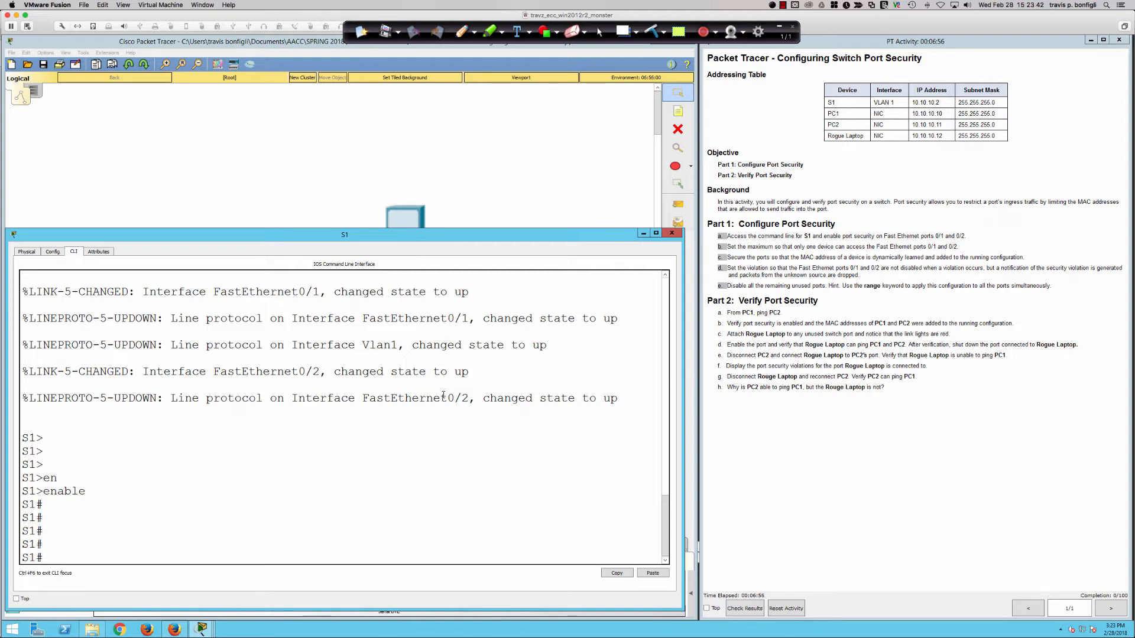
{"action": "type", "text": "conf t"}
{"action": "key", "text": "Return"}
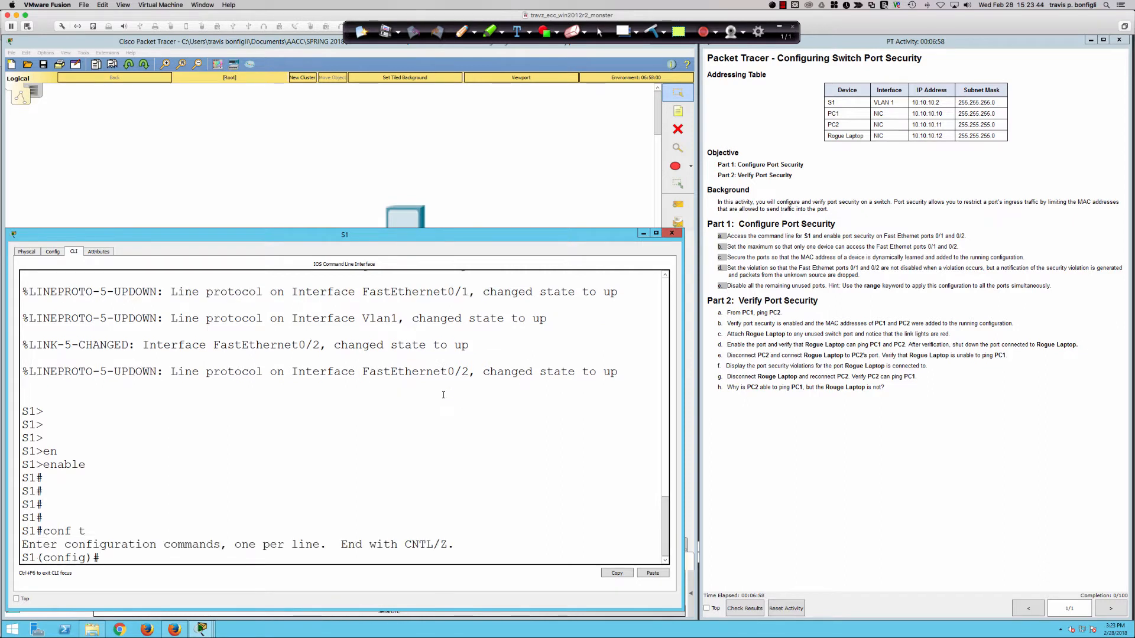
{"action": "type", "text": "int ra fa0/1-2"}
{"action": "key", "text": "Return"}
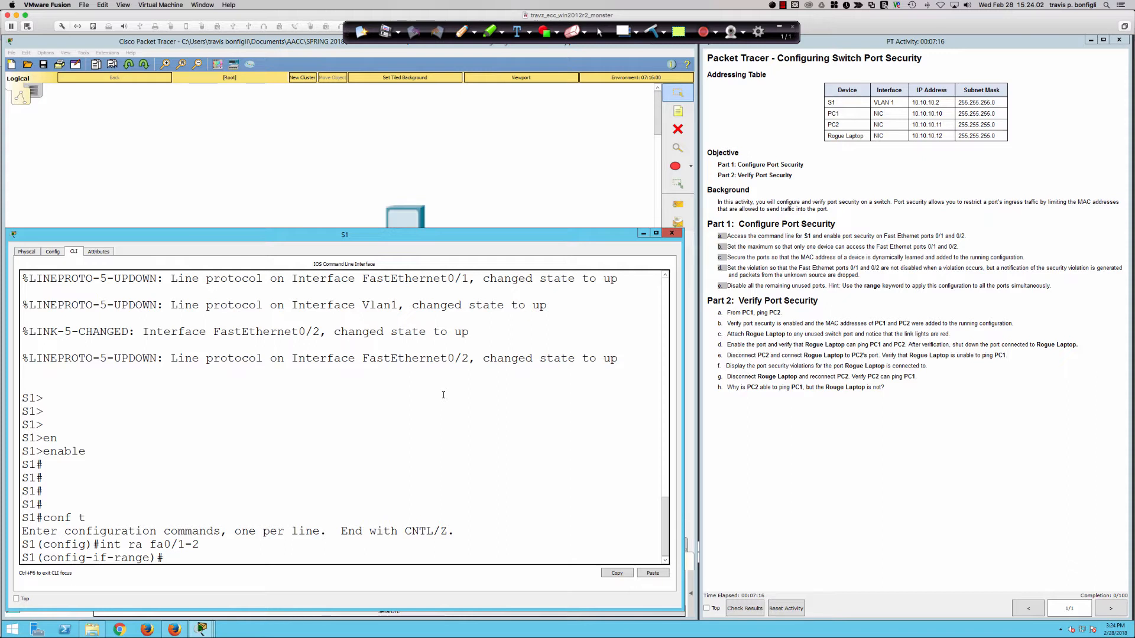
Enable switchport port-security on the fa0/1-2 range.
{"action": "type", "text": "swi"}
{"action": "key", "text": "Tab"}
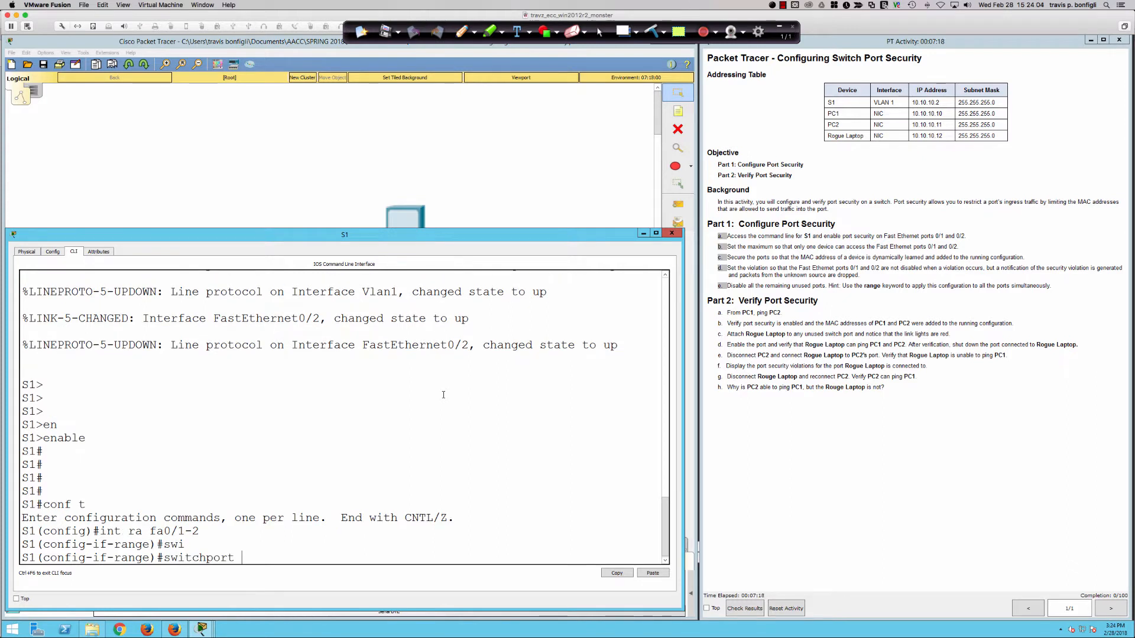
{"action": "type", "text": "port"}
{"action": "key", "text": "Tab"}
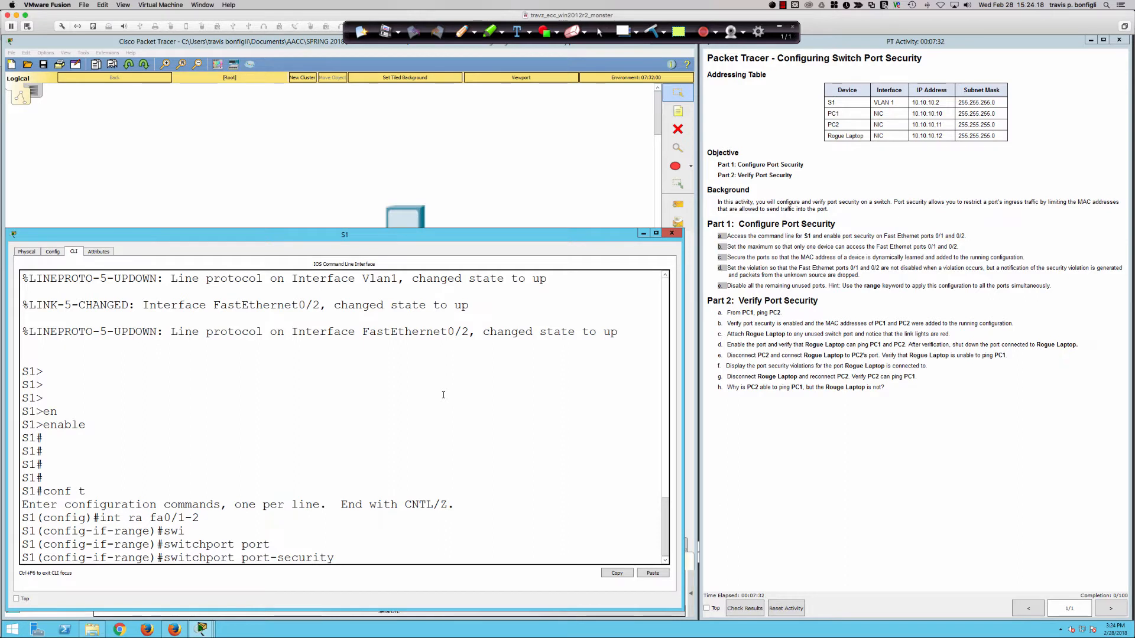
{"action": "key", "text": "Return"}
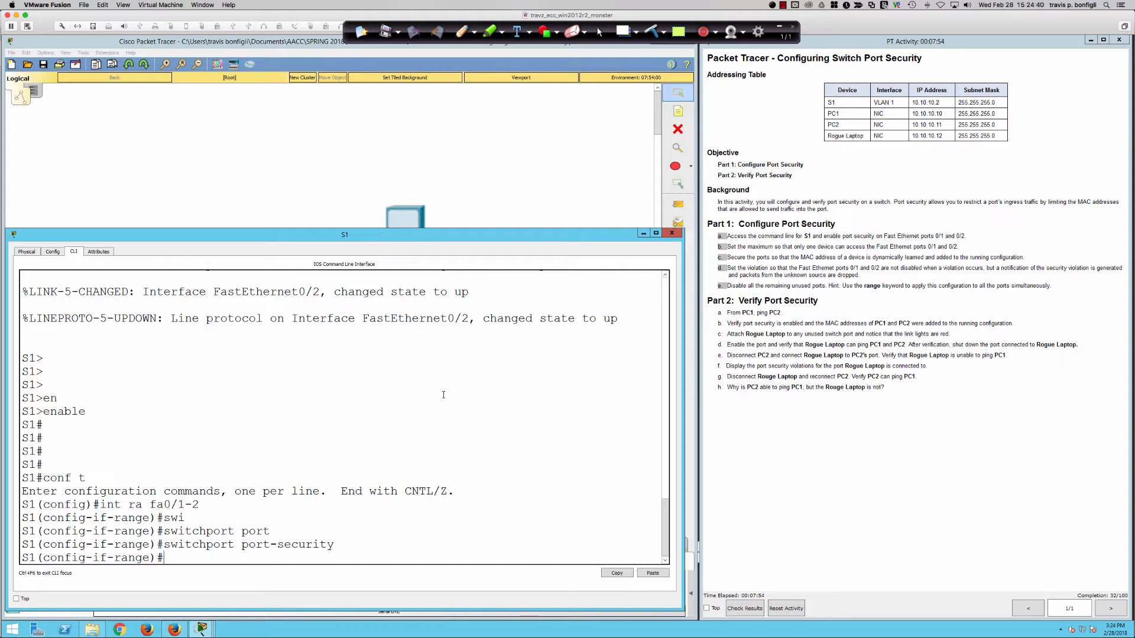
Enter switchport port-security ? to list the mac-address, maximum and violation options.
{"action": "type", "text": "swi"}
{"action": "key", "text": "Tab"}
{"action": "type", "text": "port"}
{"action": "key", "text": "Tab"}
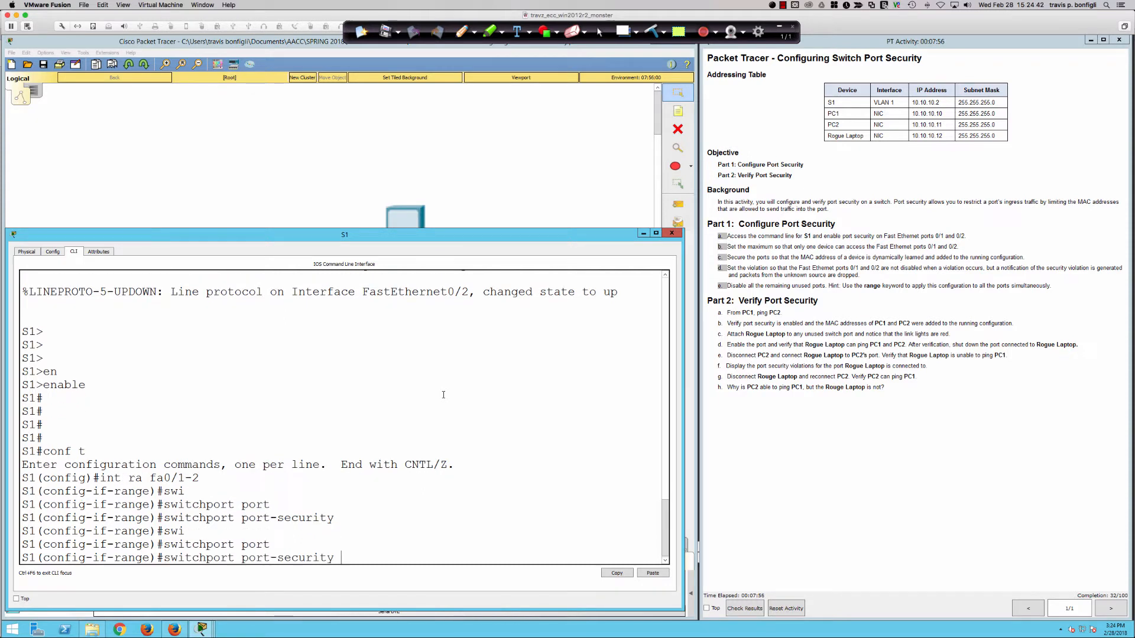
{"action": "type", "text": "?"}
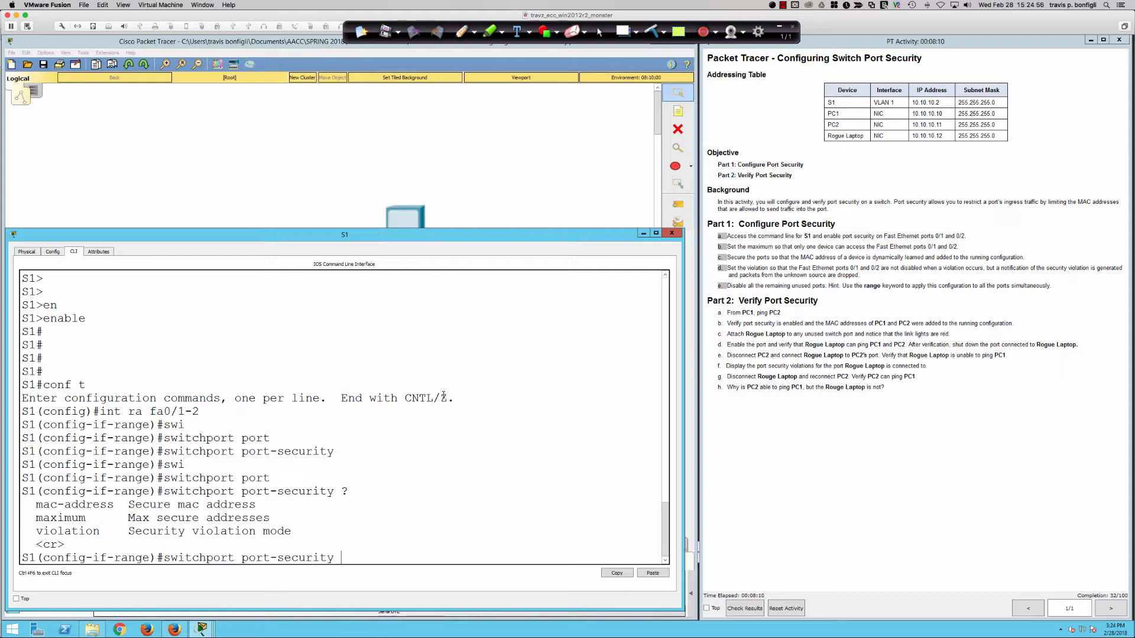
Check the maximum help, then apply switchport port-security maximum 1 to fa0/1-2.
{"action": "type", "text": "max"}
{"action": "key", "text": "Tab"}
{"action": "type", "text": "?"}
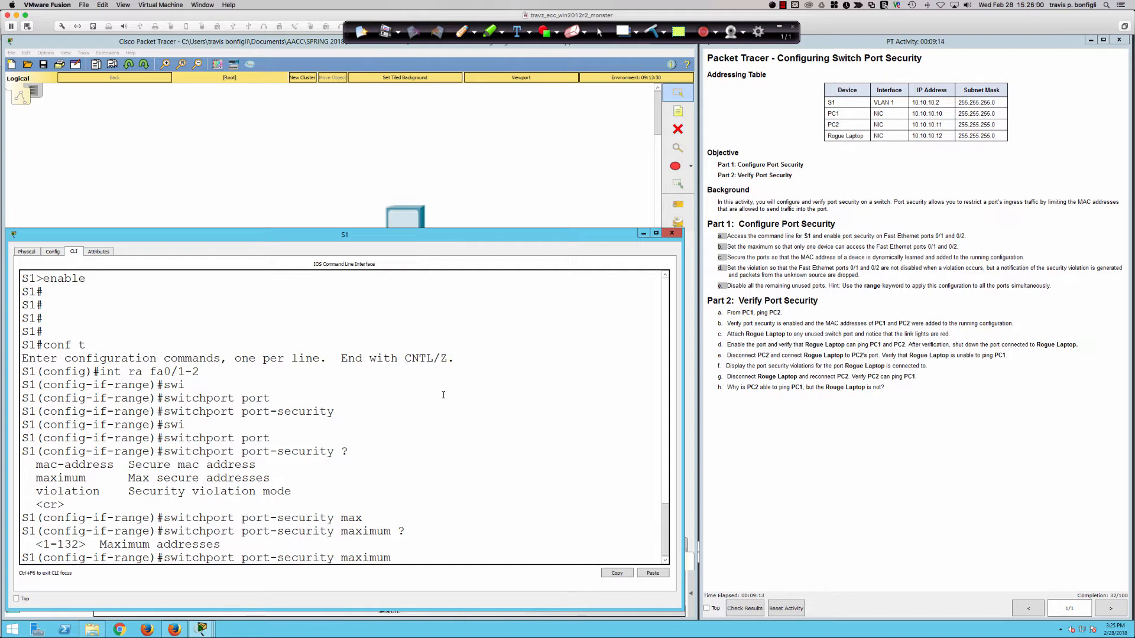
{"action": "type", "text": "1"}
{"action": "key", "text": "Return"}
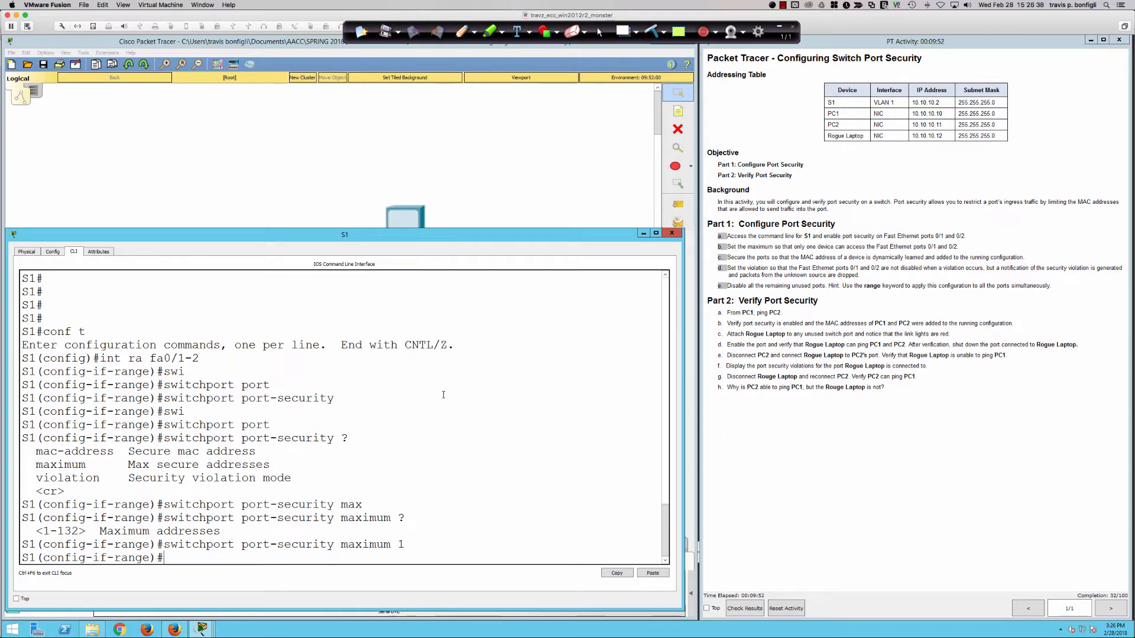
Run do sh run, highlight the FastEthernet0/1 and 0/2 port-security blocks, then quit the pager.
{"action": "type", "text": "do sh run"}
{"action": "key", "text": "Return"}
{"action": "key", "text": "Return"}
{"action": "key", "text": "Return"}
{"action": "key", "text": "Return"}
{"action": "key", "text": "Return"}
{"action": "key", "text": "Return"}
{"action": "key", "text": "Return"}
{"action": "key", "text": "Return"}
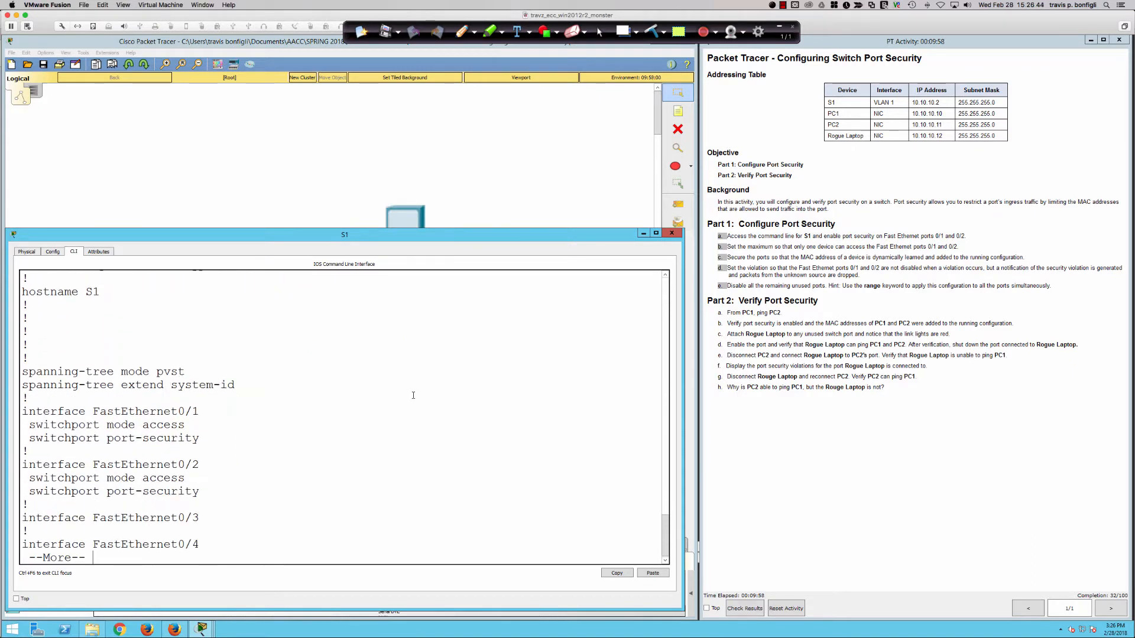
{"action": "left_click_drag", "start_coordinate": [24, 398], "coordinate": [214, 507]}
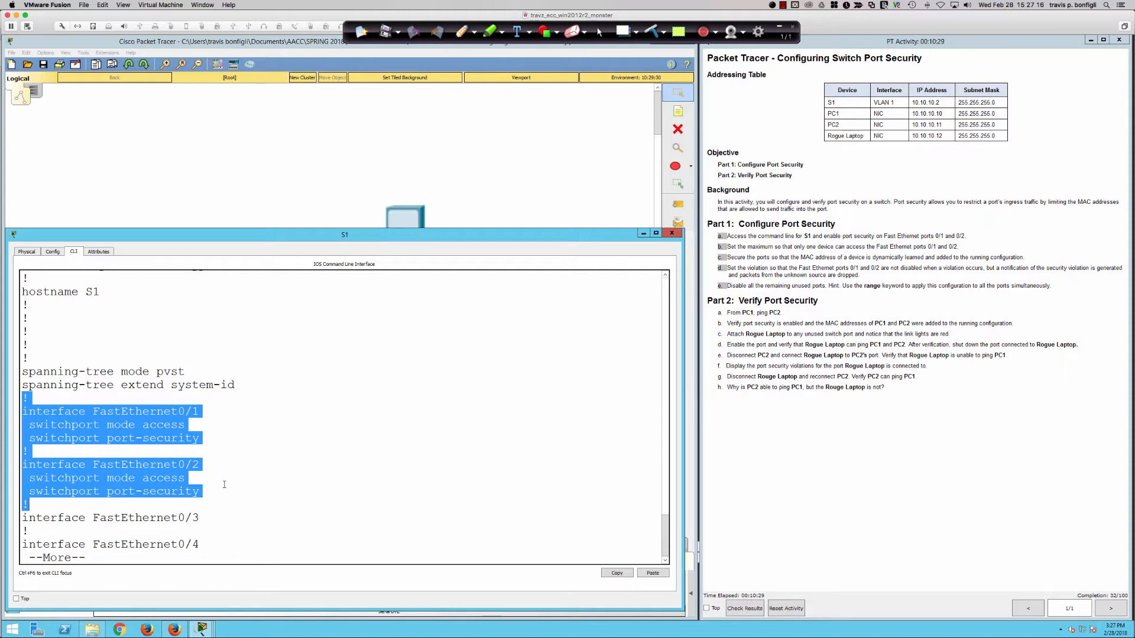
{"action": "key", "text": "q"}
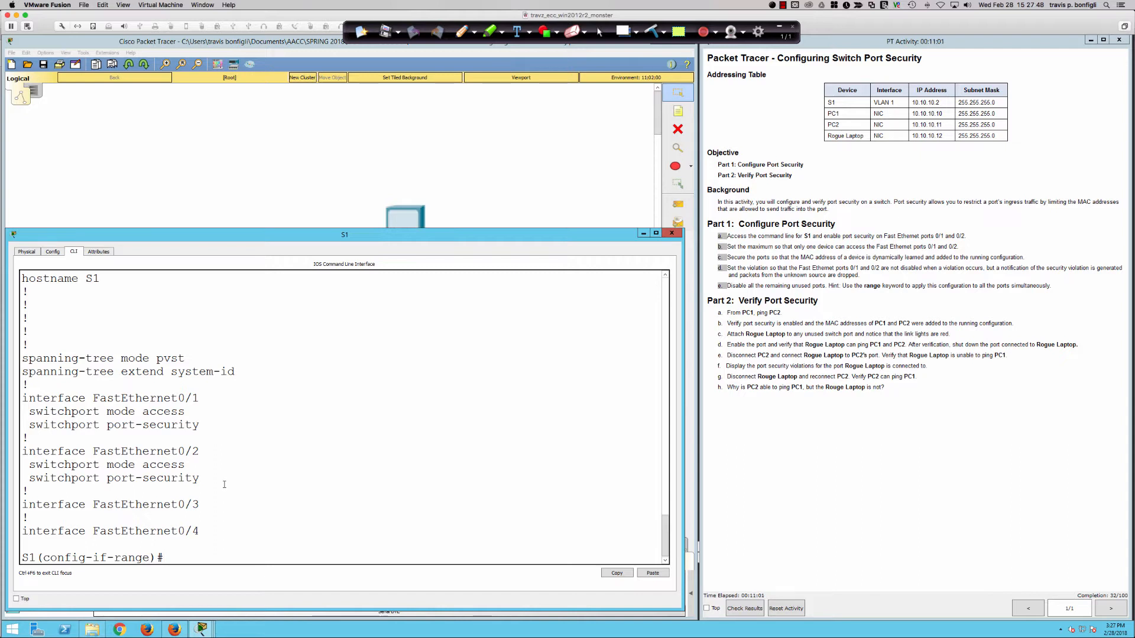
Check the mac-address help, then apply switchport port-security mac-address sticky to fa0/1-2.
{"action": "type", "text": "swi"}
{"action": "key", "text": "Tab"}
{"action": "type", "text": "port"}
{"action": "key", "text": "Tab"}
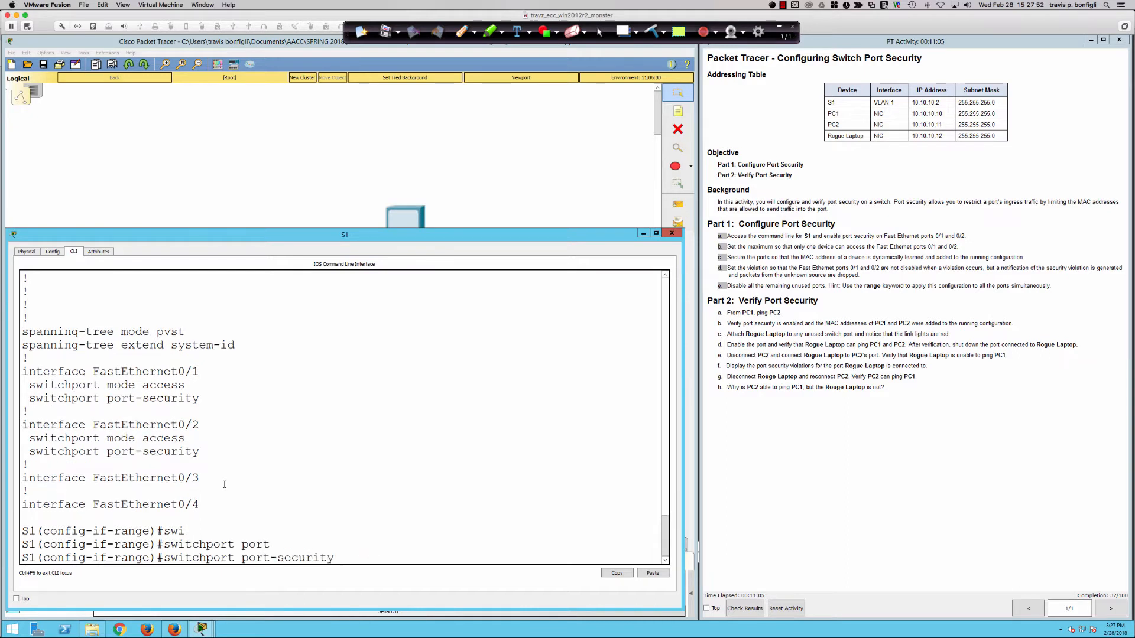
{"action": "type", "text": "ma?c"}
{"action": "key", "text": "Tab"}
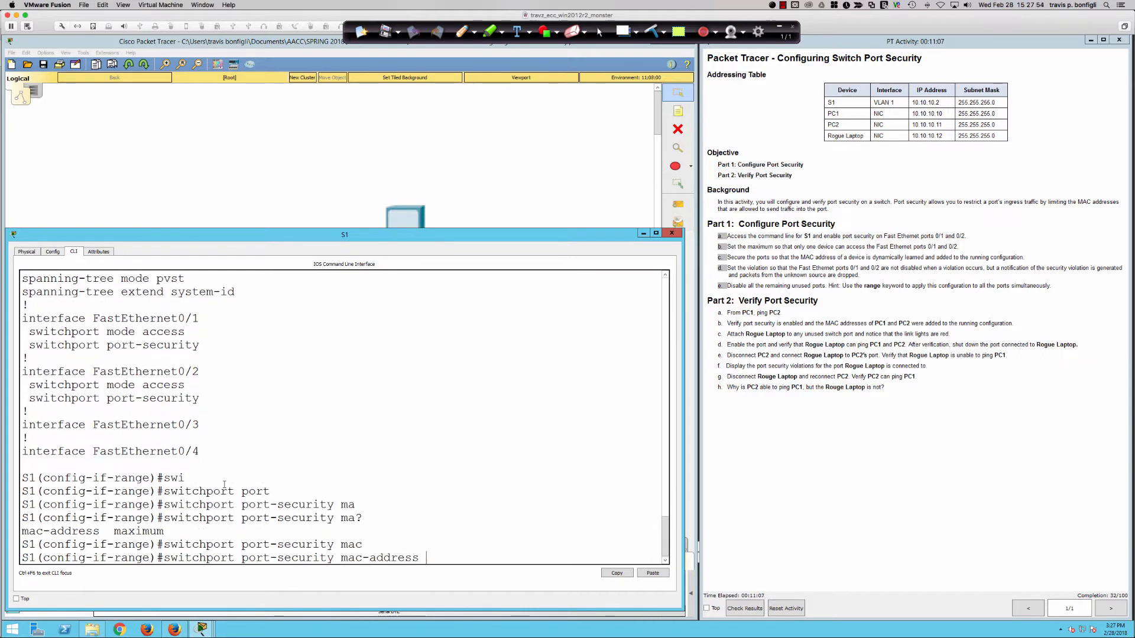
{"action": "type", "text": "?"}
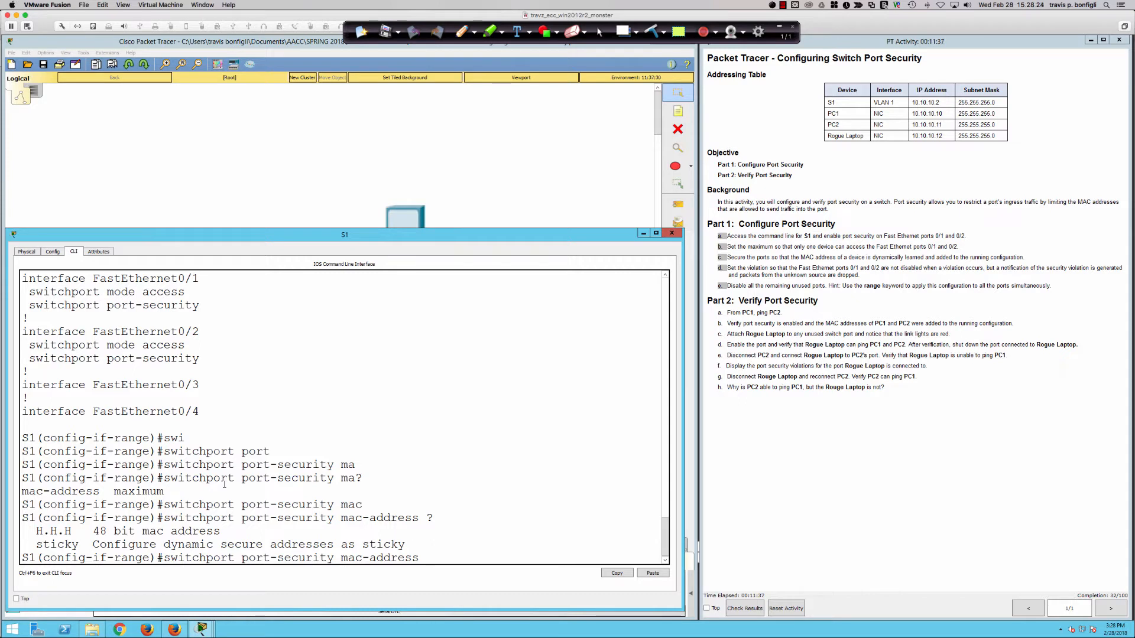
{"action": "type", "text": "sti"}
{"action": "key", "text": "Tab"}
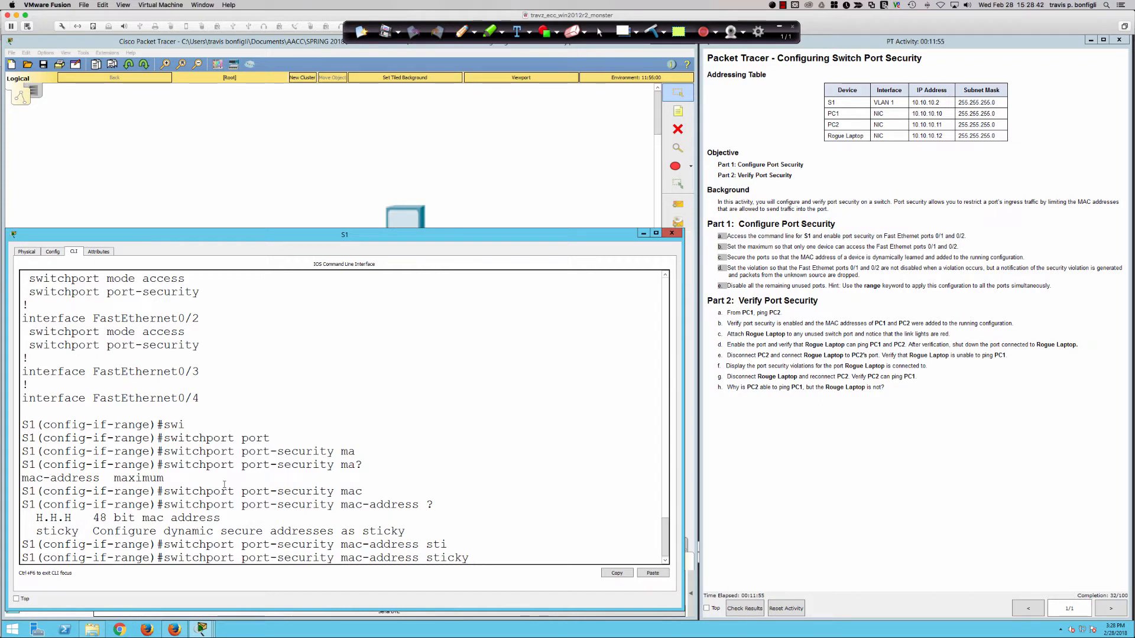
{"action": "key", "text": "Return"}
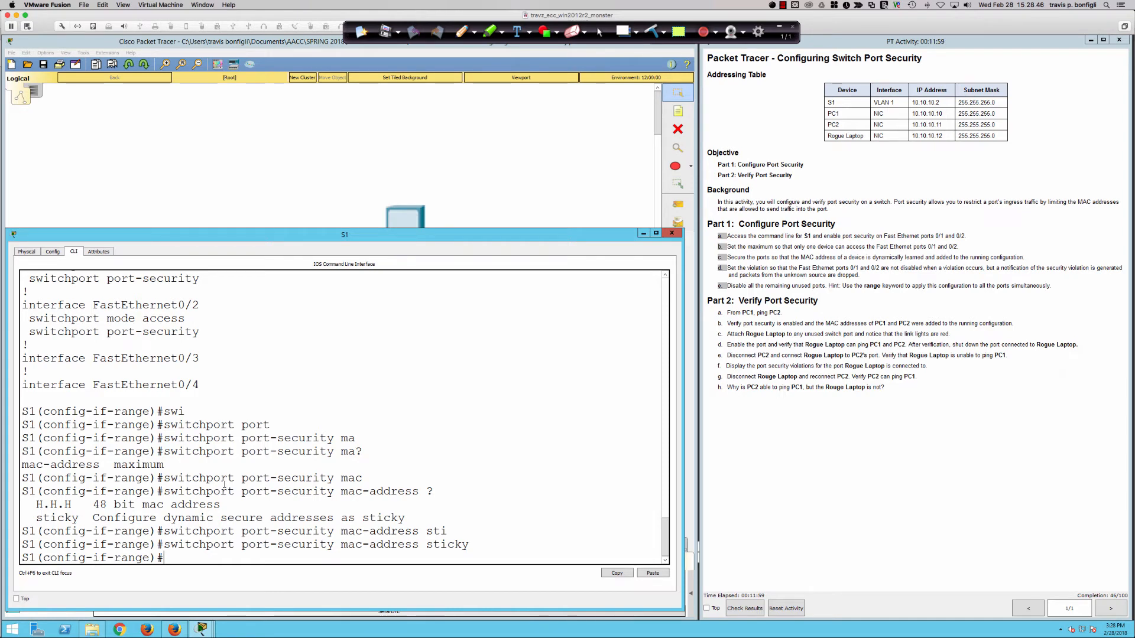
Run do sh ru, page through the sticky entries on Fa0/1 and Fa0/2, then quit.
{"action": "type", "text": "do sh ru"}
{"action": "key", "text": "Return"}
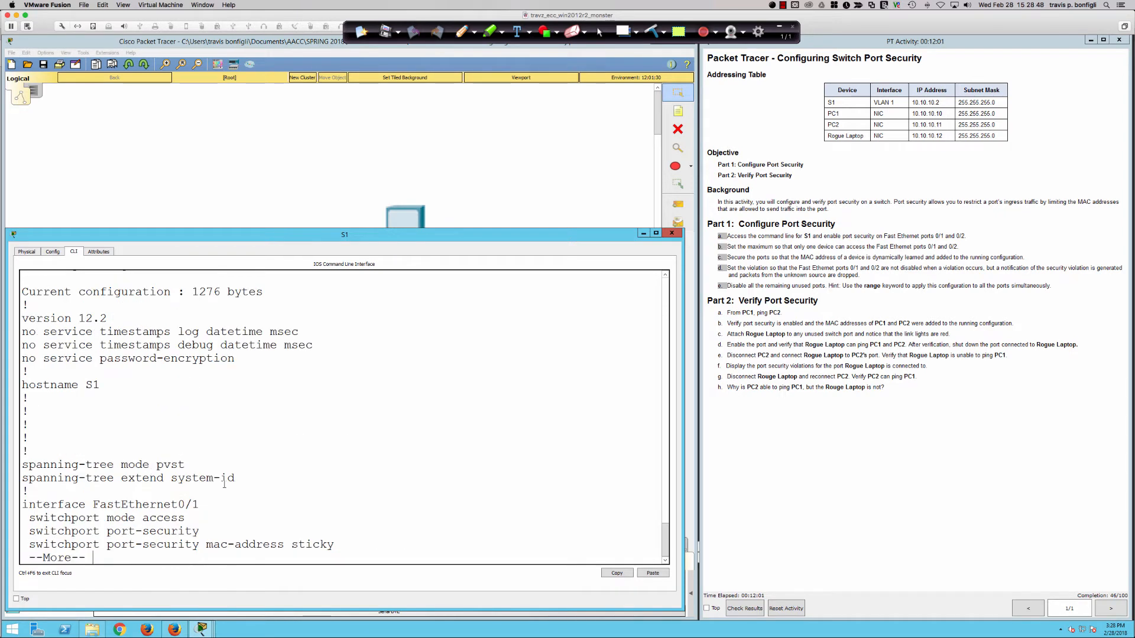
{"action": "key", "text": "Return"}
{"action": "key", "text": "Return"}
{"action": "key", "text": "Return"}
{"action": "key", "text": "Return"}
{"action": "key", "text": "Return"}
{"action": "key", "text": "Return"}
{"action": "key", "text": "q"}
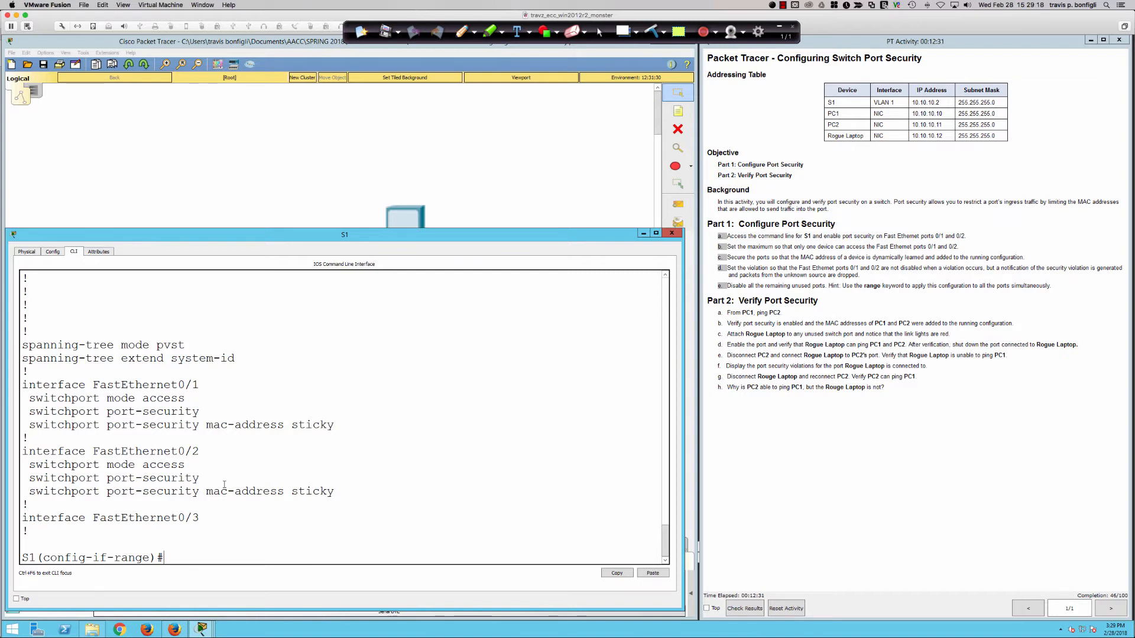
Hide S1's window, draw pen arrows along the PC1 and PC2 links to S1, then erase them.
{"action": "left_click", "coordinate": [279, 114]}
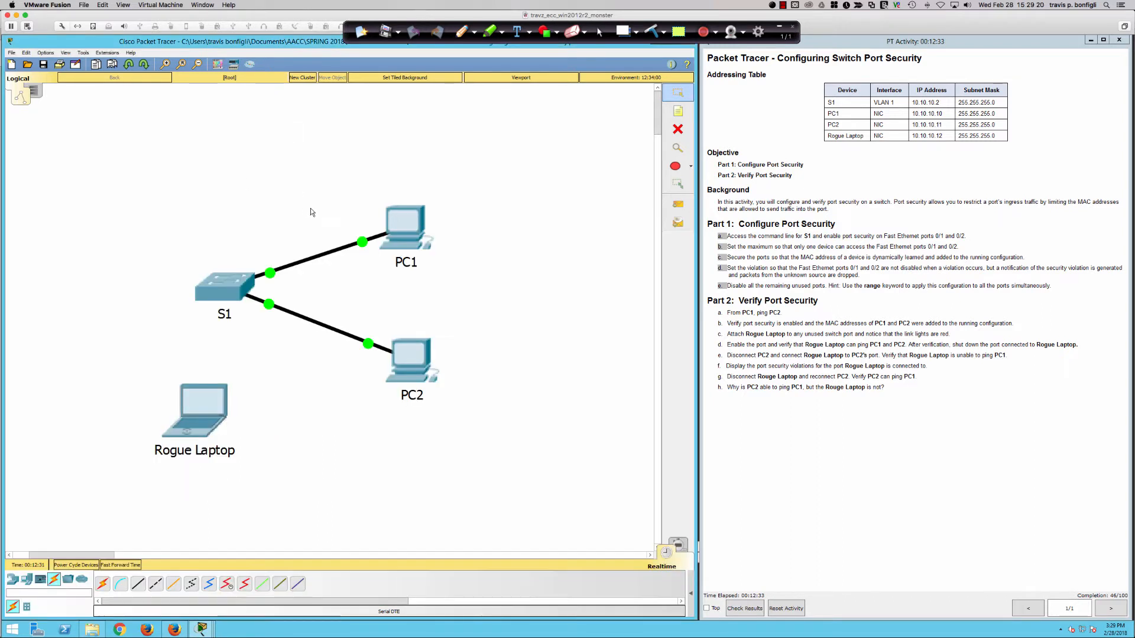
{"action": "left_click", "coordinate": [461, 31]}
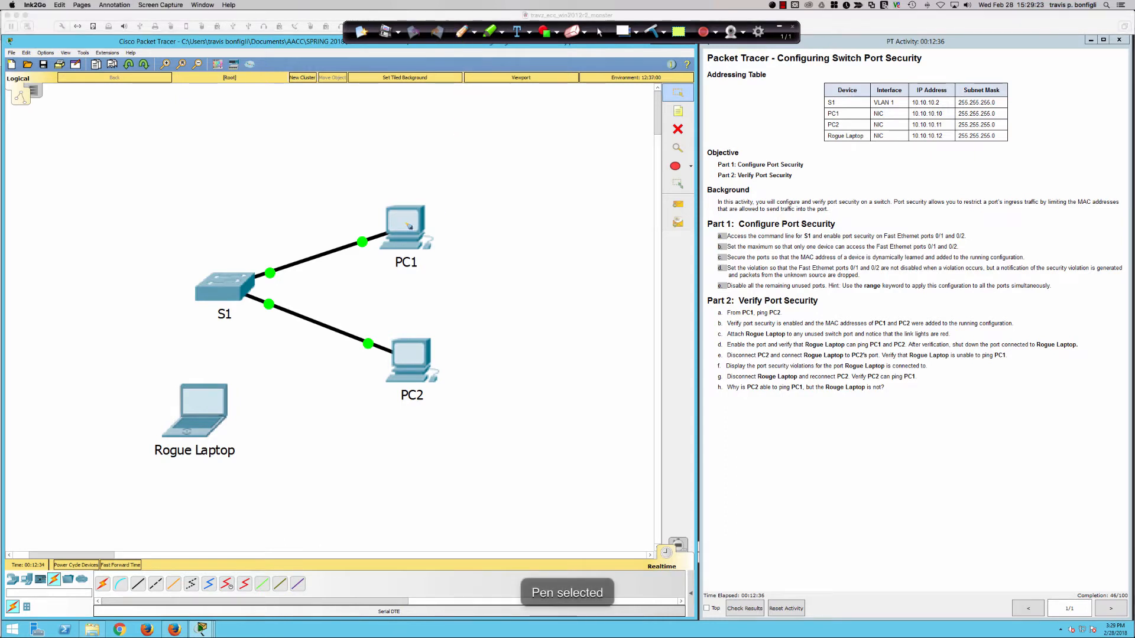
{"action": "left_click", "coordinate": [475, 32]}
{"action": "left_click", "coordinate": [477, 51]}
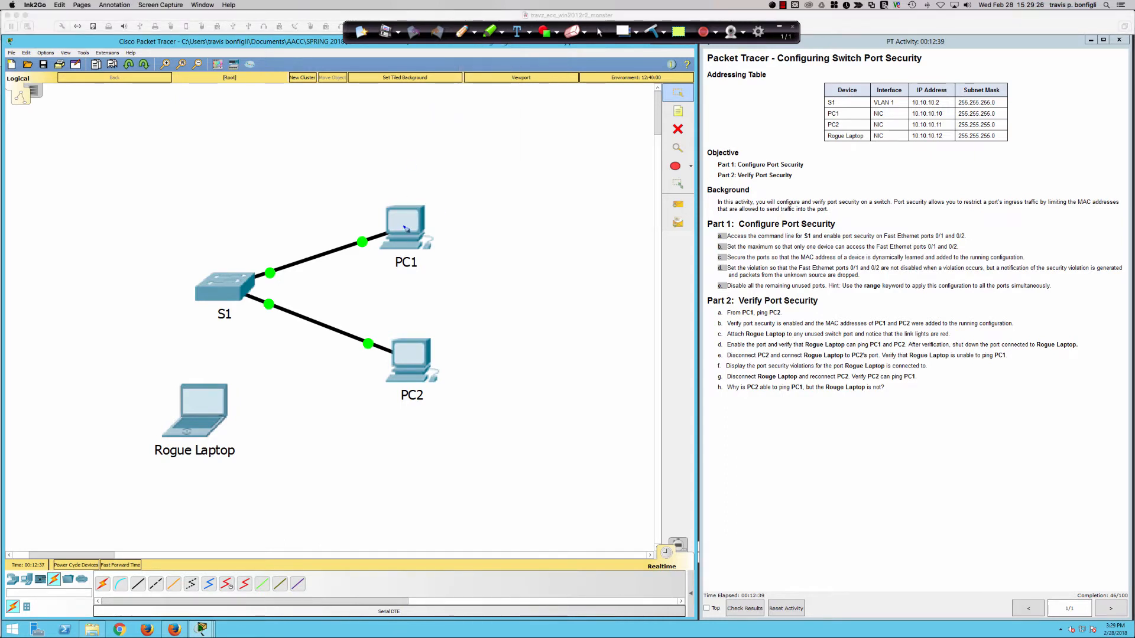
{"action": "left_click_drag", "start_coordinate": [405, 227], "coordinate": [256, 273]}
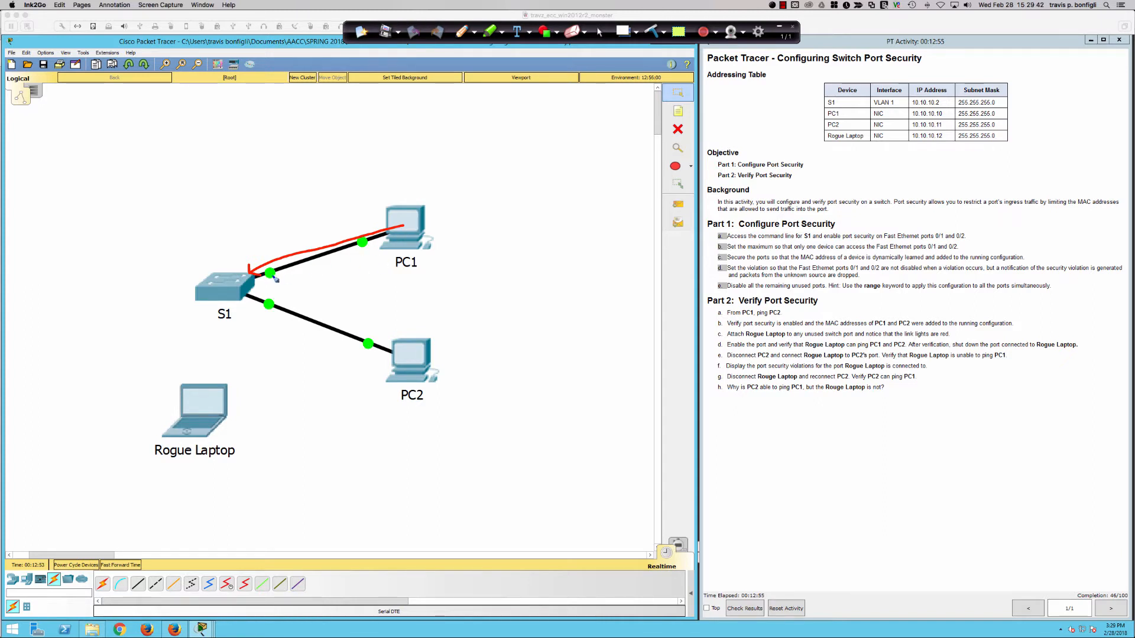
{"action": "mouse_move", "coordinate": [400, 361]}
{"action": "left_mouse_down"}
{"action": "mouse_move", "coordinate": [301, 338]}
{"action": "mouse_move", "coordinate": [248, 300]}
{"action": "mouse_move", "coordinate": [258, 298]}
{"action": "left_mouse_up"}
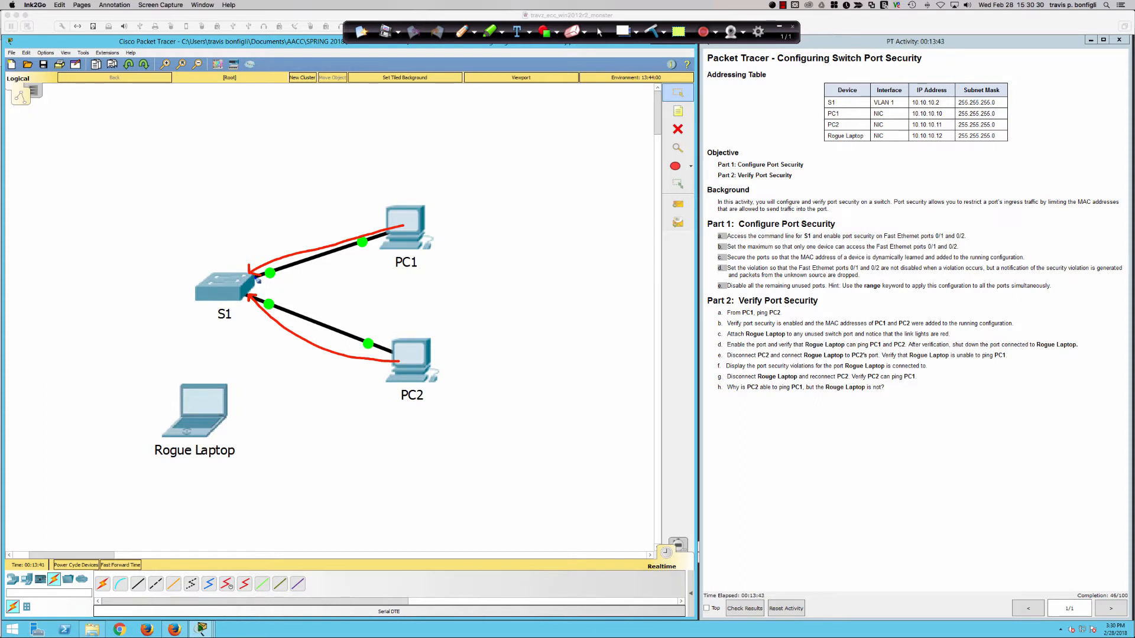
{"action": "left_click", "coordinate": [651, 31]}
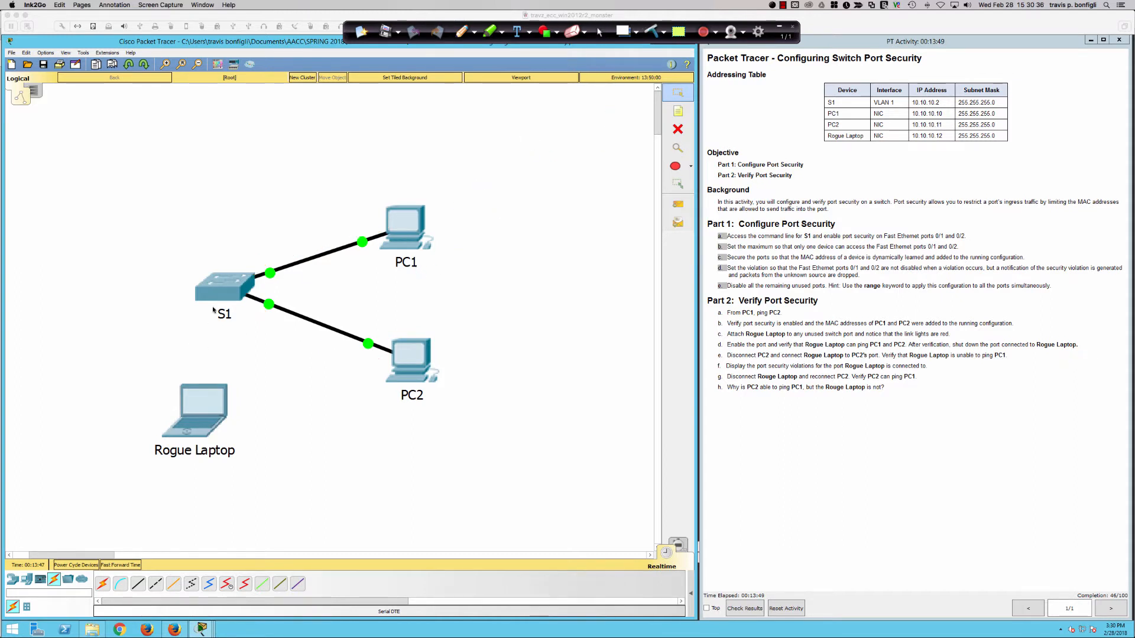
{"action": "left_click", "coordinate": [569, 341]}
{"action": "left_click", "coordinate": [234, 283]}
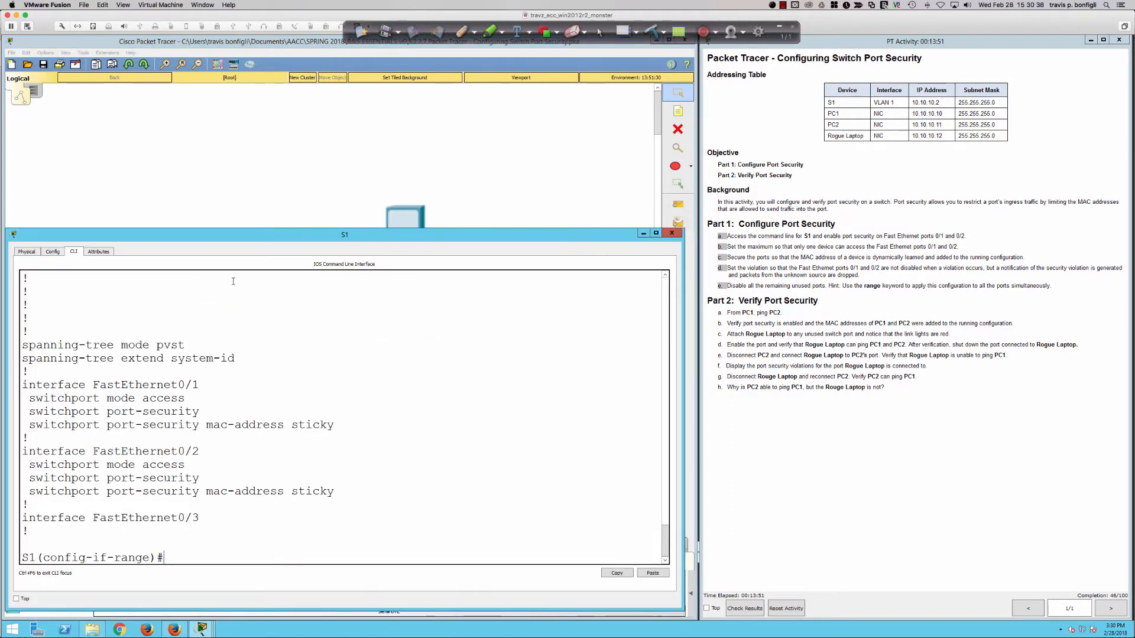
{"action": "type", "text": "do sh ru"}
{"action": "key", "text": "Return"}
{"action": "key", "text": "Return"}
{"action": "key", "text": "Return"}
{"action": "key", "text": "Return"}
{"action": "key", "text": "Return"}
{"action": "key", "text": "Return"}
{"action": "key", "text": "Return"}
{"action": "key", "text": "Return"}
{"action": "key", "text": "Return"}
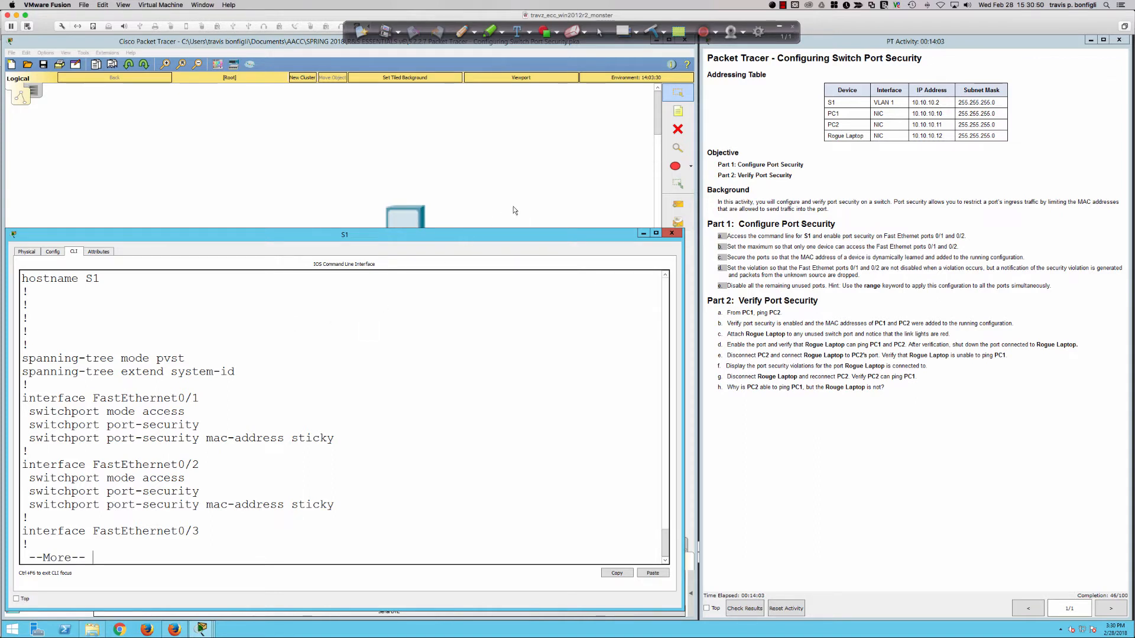
{"action": "left_click", "coordinate": [439, 174]}
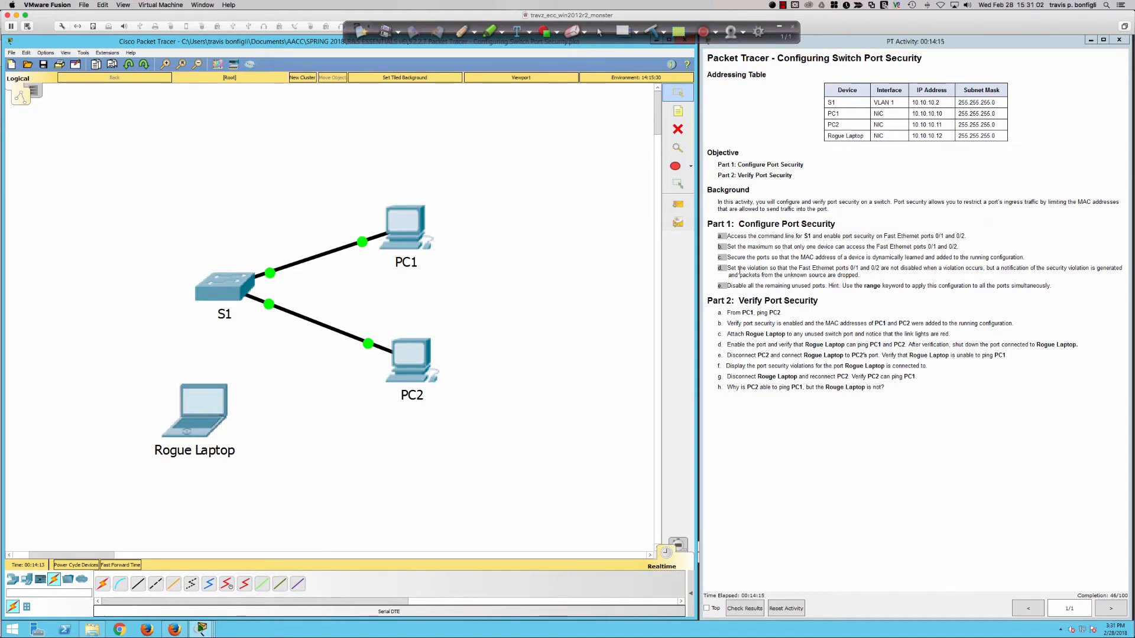
Highlight the ping-PC2 and 'not disabled' violation steps in the instructions, then reopen S1's CLI.
{"action": "left_click", "coordinate": [733, 313]}
{"action": "left_click_drag", "start_coordinate": [734, 313], "coordinate": [781, 313]}
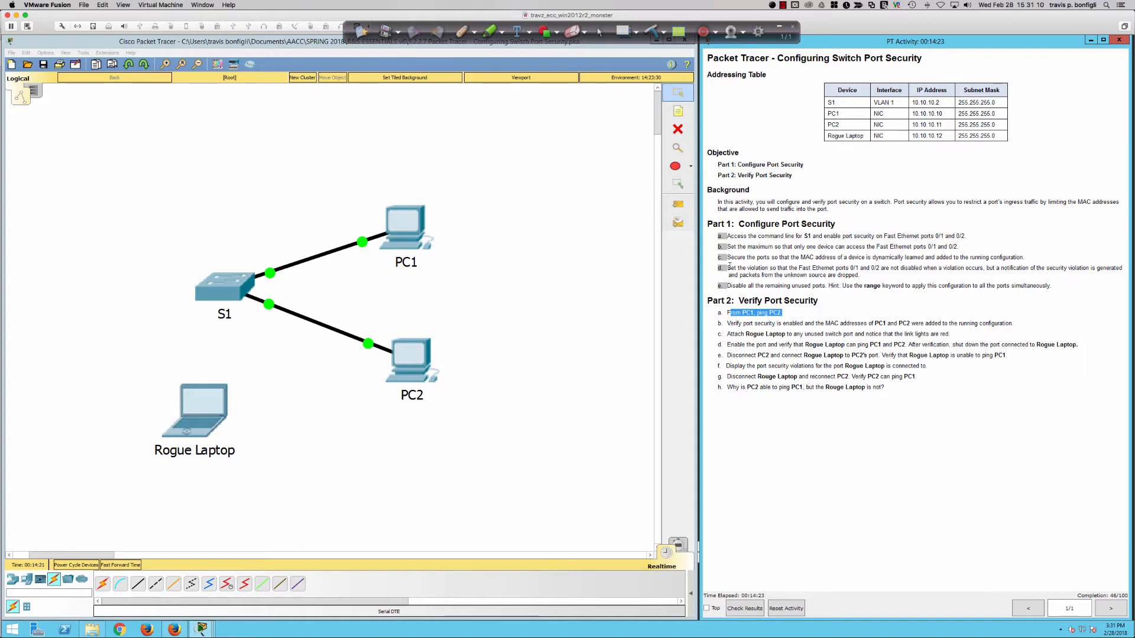
{"action": "left_click_drag", "start_coordinate": [727, 267], "coordinate": [859, 275]}
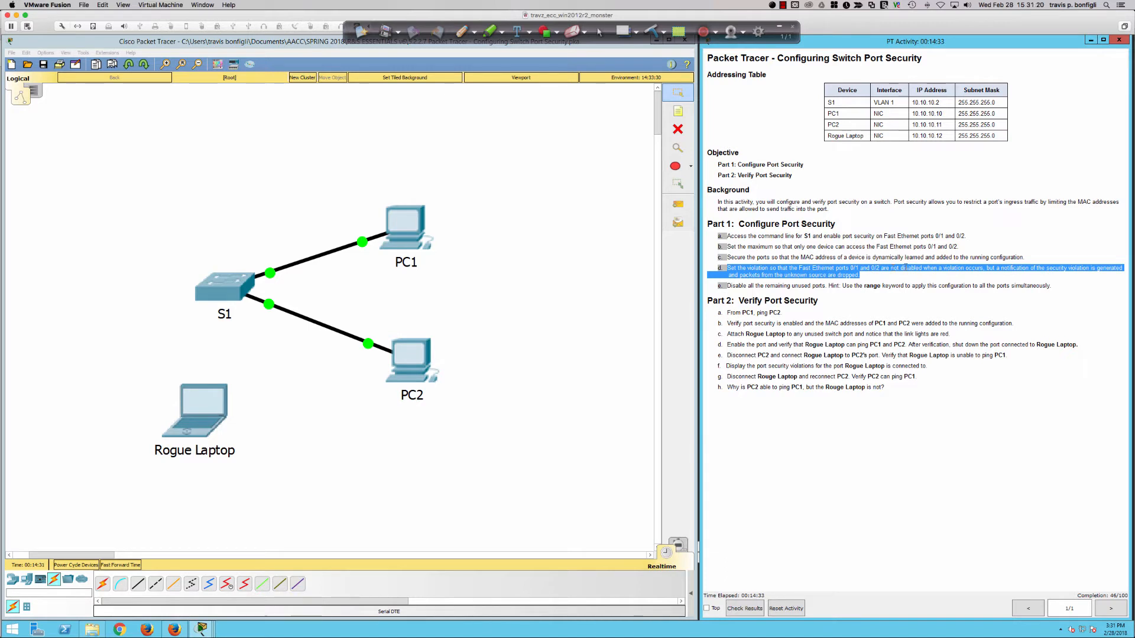
{"action": "left_click_drag", "start_coordinate": [890, 268], "coordinate": [923, 269]}
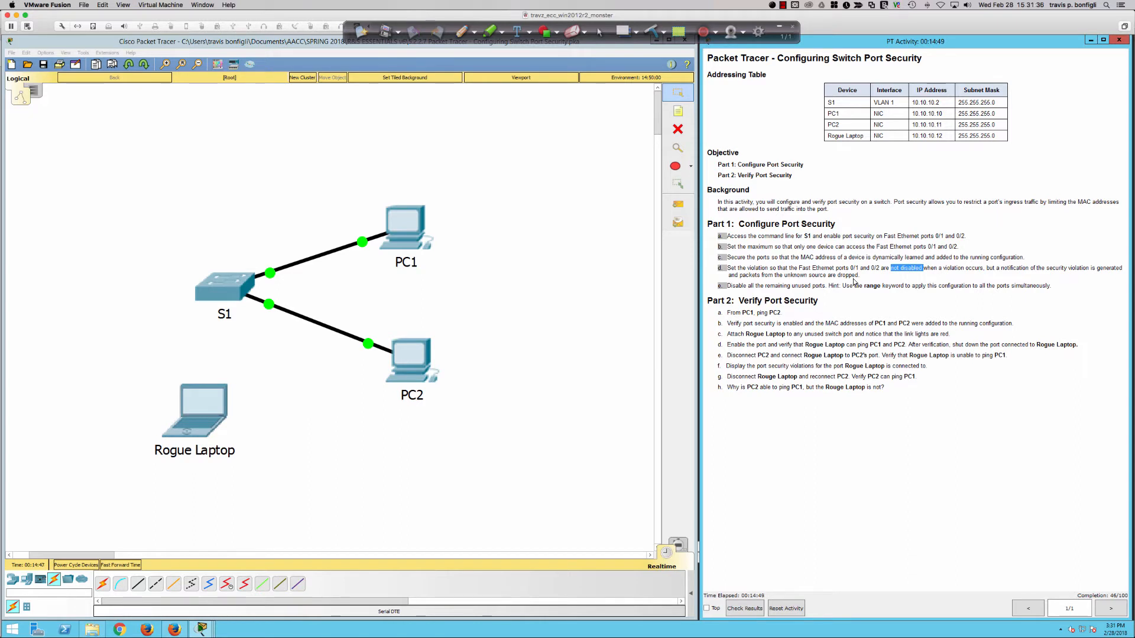
{"action": "left_click", "coordinate": [238, 289]}
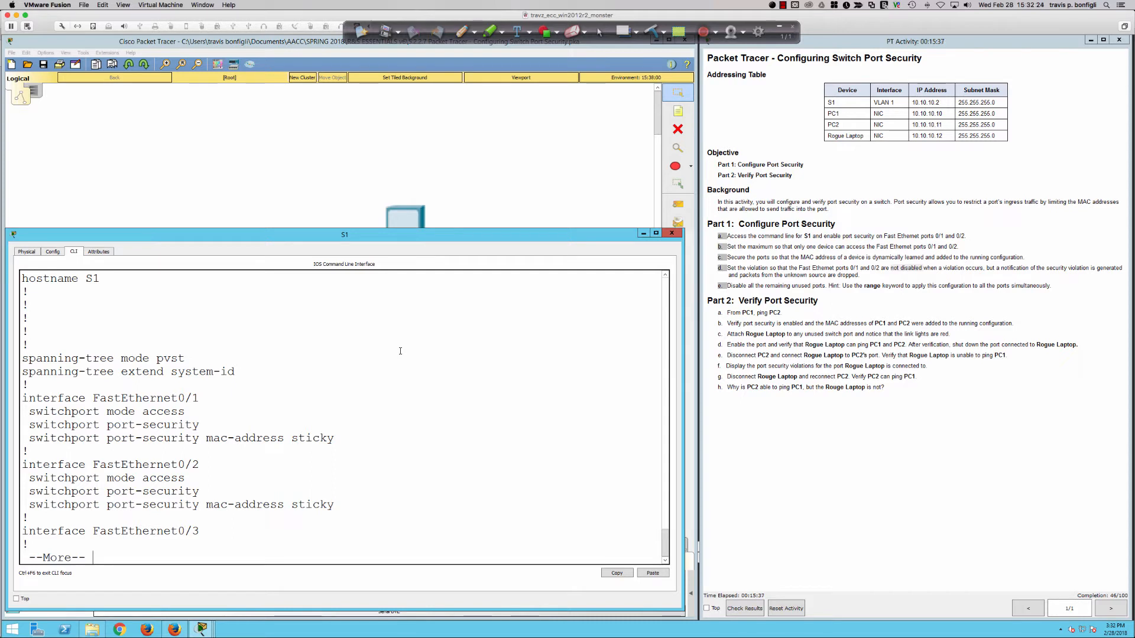
Quit the pager, enter switchport port-security violation ?, and highlight protect, restrict and shutdown.
{"action": "type", "text": "q"}
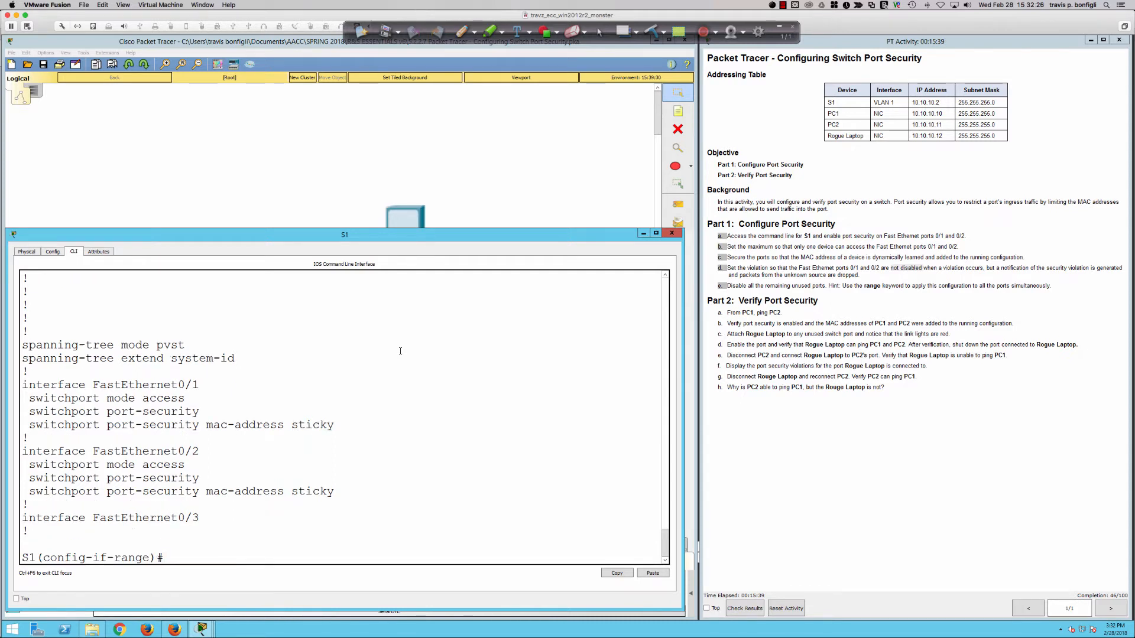
{"action": "type", "text": "swi"}
{"action": "key", "text": "Tab"}
{"action": "type", "text": "port"}
{"action": "key", "text": "Tab"}
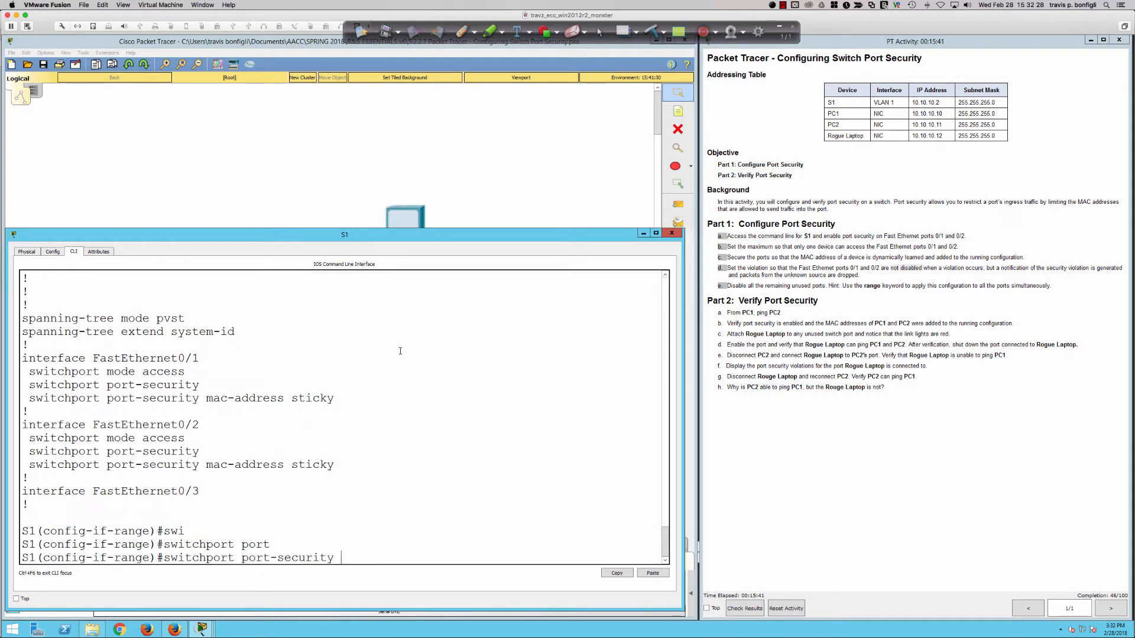
{"action": "type", "text": "vi"}
{"action": "key", "text": "Tab"}
{"action": "type", "text": "?"}
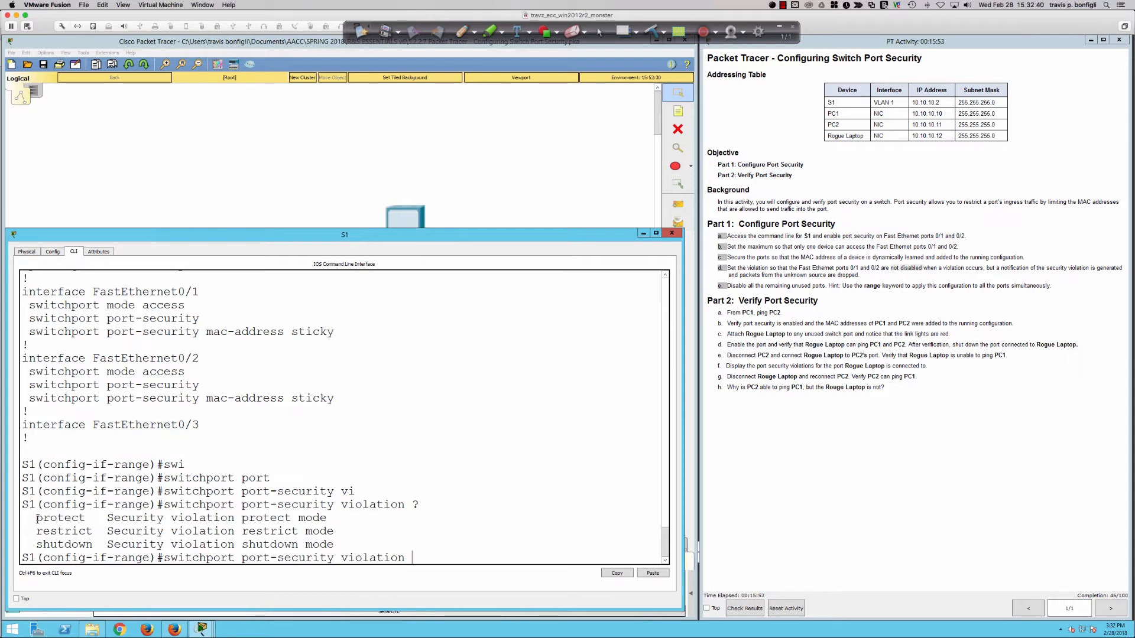
{"action": "left_click_drag", "start_coordinate": [37, 518], "coordinate": [377, 540]}
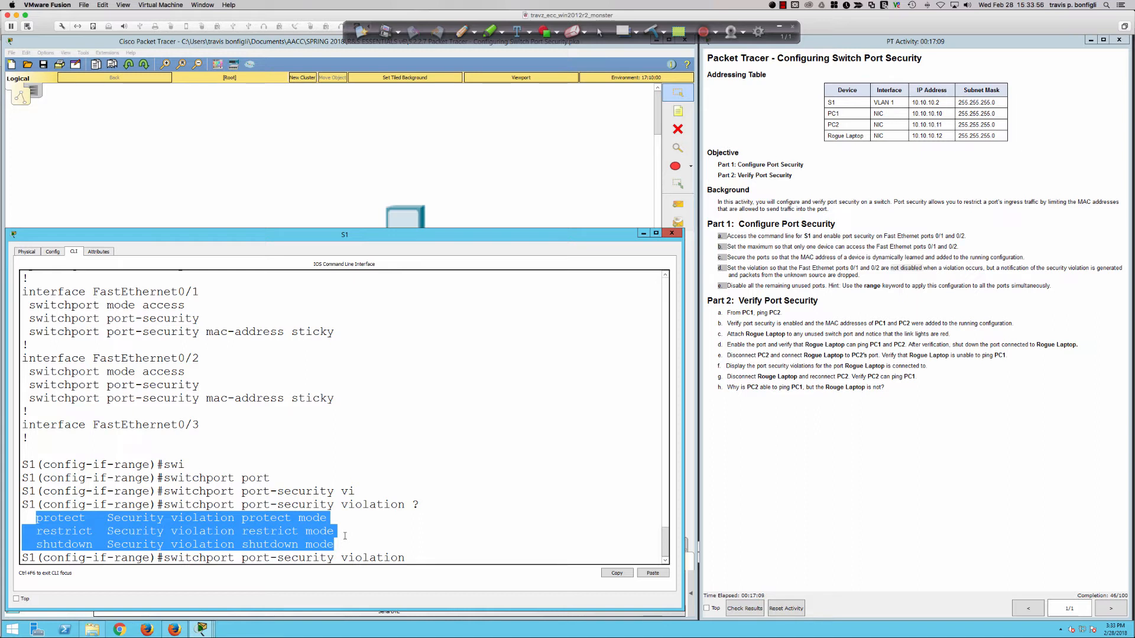
Set the port-security violation mode to restrict on Fa0/1–Fa0/2.
{"action": "type", "text": "re"}
{"action": "key", "text": "Tab"}
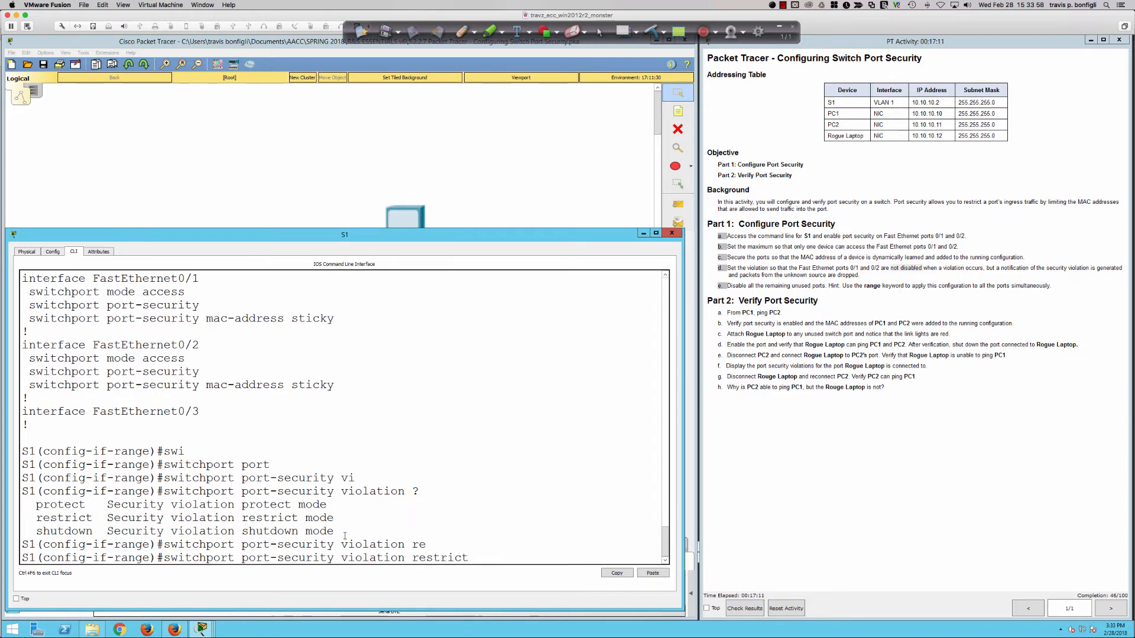
{"action": "key", "text": "Return"}
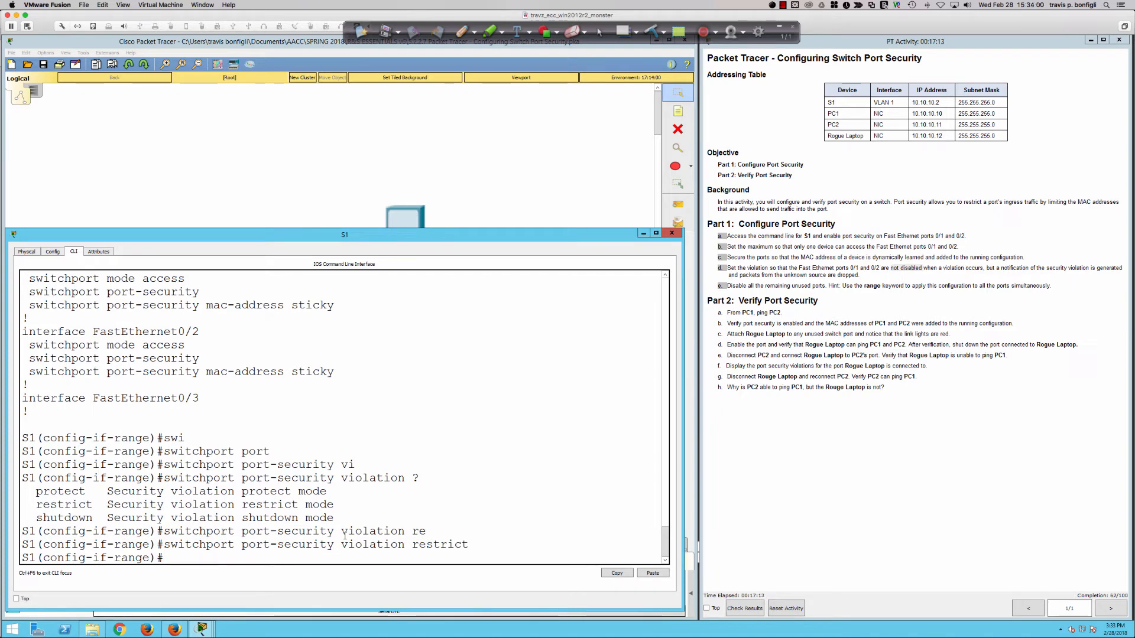
{"action": "key", "text": "Return"}
{"action": "key", "text": "Return"}
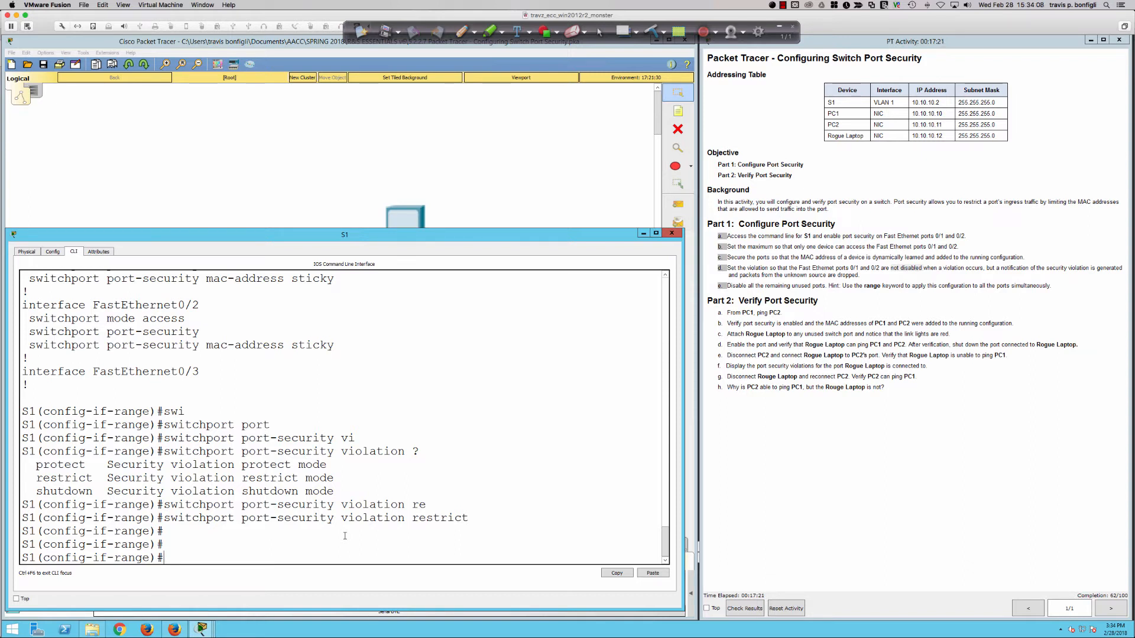
Display the brief interface status table with 'do sh ip int br' and page through it.
{"action": "type", "text": "do srh ip"}
{"action": "key", "text": "BackSpace"}
{"action": "key", "text": "BackSpace"}
{"action": "key", "text": "BackSpace"}
{"action": "key", "text": "BackSpace"}
{"action": "key", "text": "BackSpace"}
{"action": "type", "text": "h ip int br"}
{"action": "key", "text": "Return"}
{"action": "key", "text": "space"}
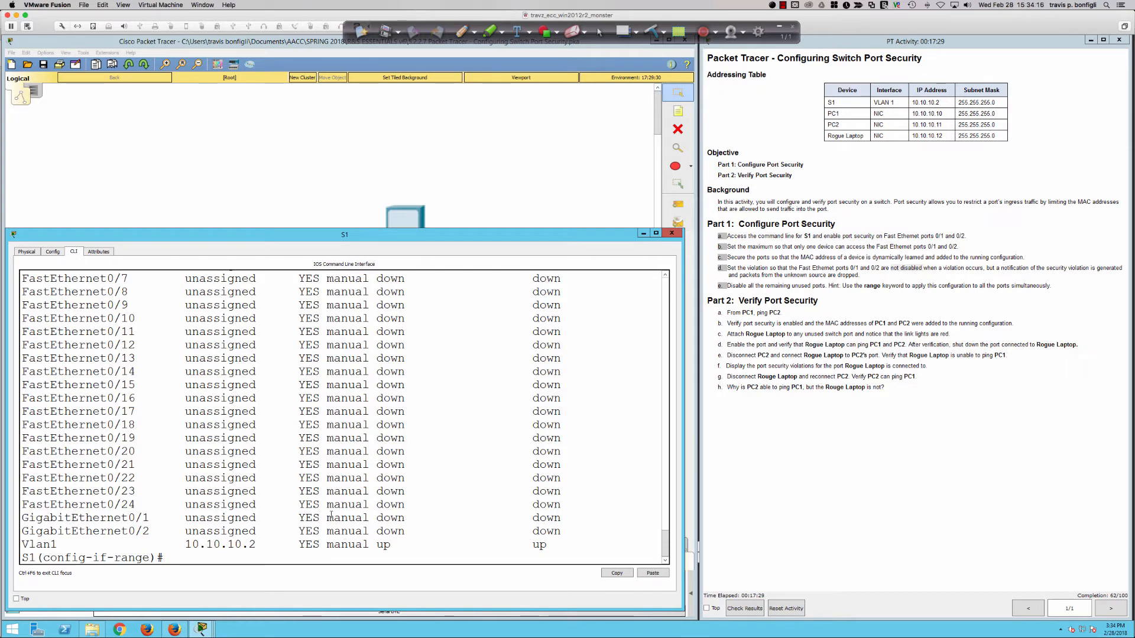
{"action": "scroll", "coordinate": [331, 516], "scroll_direction": "up", "scroll_amount": 3}
{"action": "scroll", "coordinate": [279, 509], "scroll_direction": "down", "scroll_amount": 3}
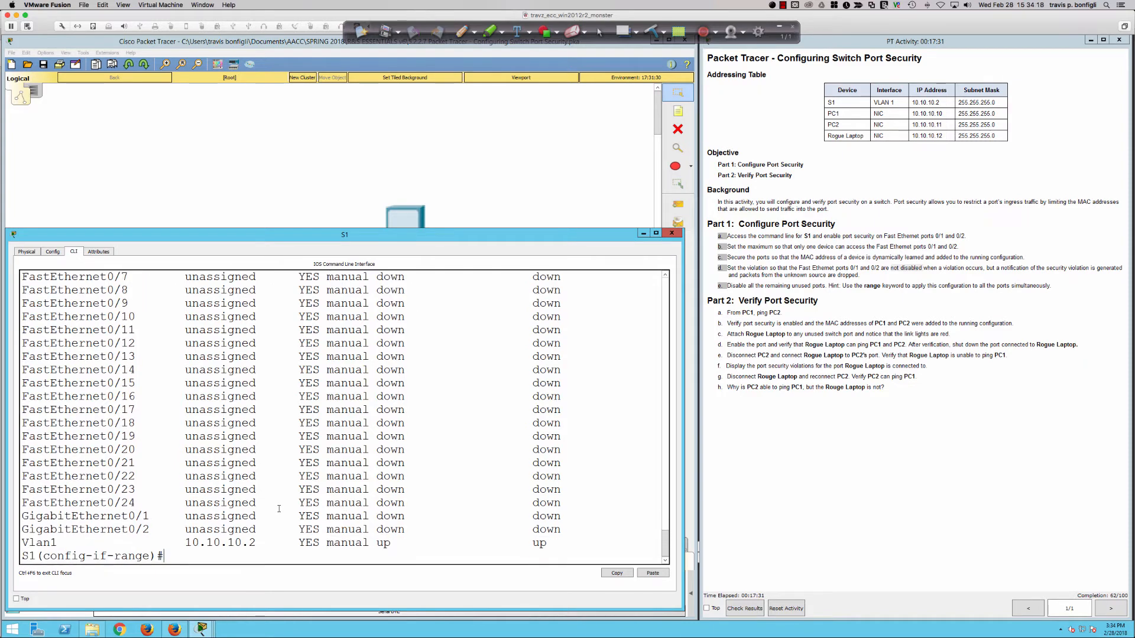
{"action": "type", "text": "int ra fa0/3-24,gi0/1"}
Select interface range fa0/3-24,gi0/1-2 and shut those unused ports down.
{"action": "key", "text": "Return"}
{"action": "key", "text": "Up"}
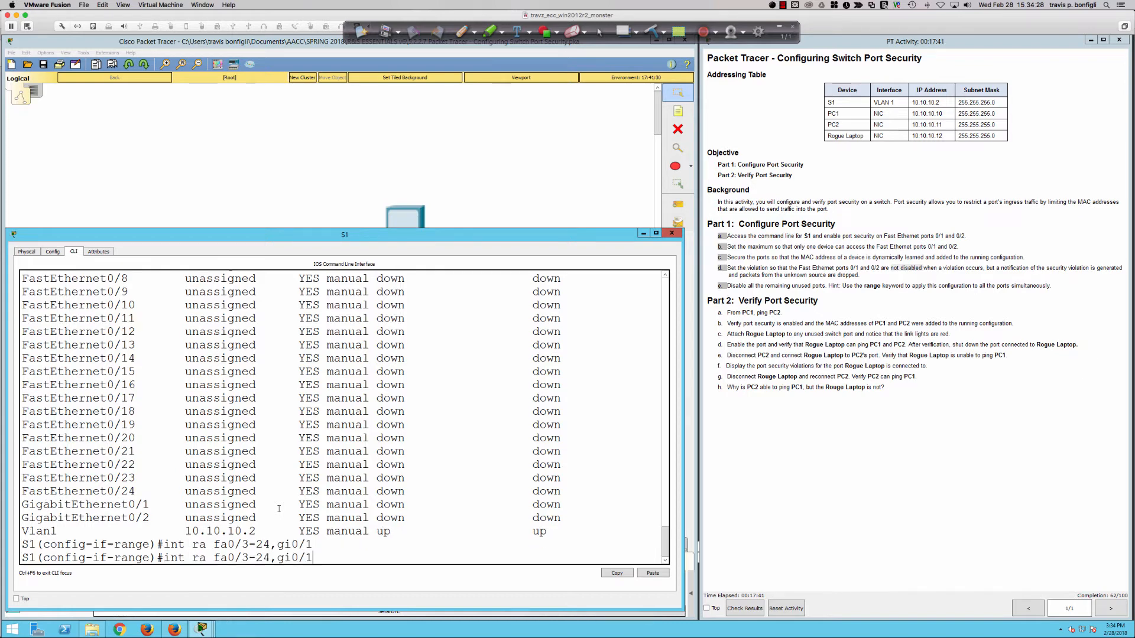
{"action": "type", "text": "-2"}
{"action": "key", "text": "Return"}
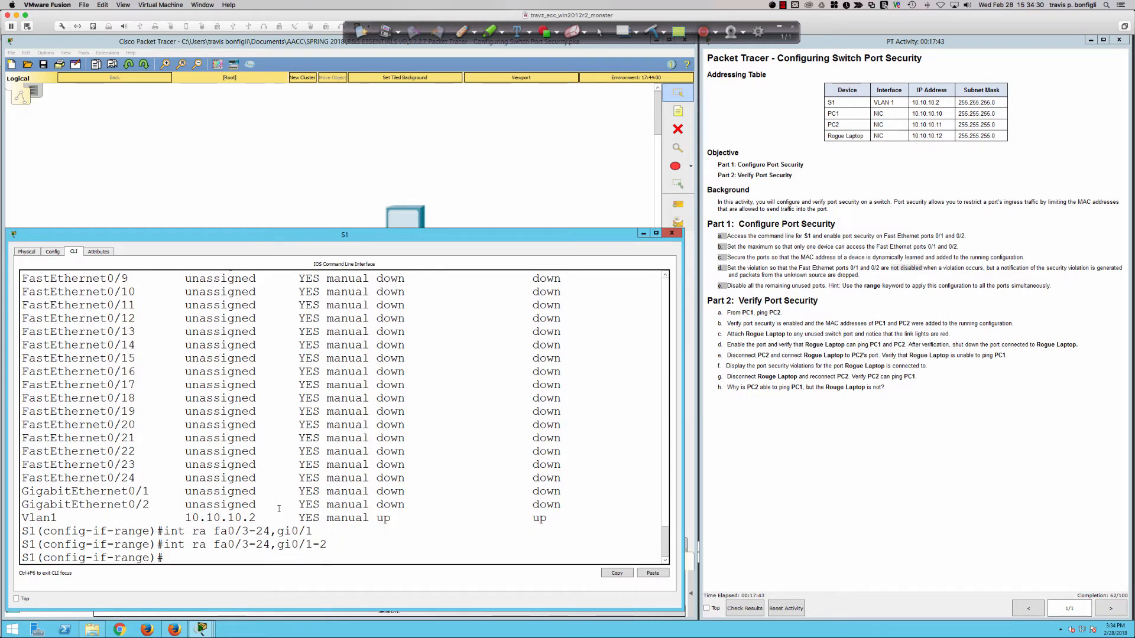
{"action": "type", "text": "shut"}
{"action": "key", "text": "Return"}
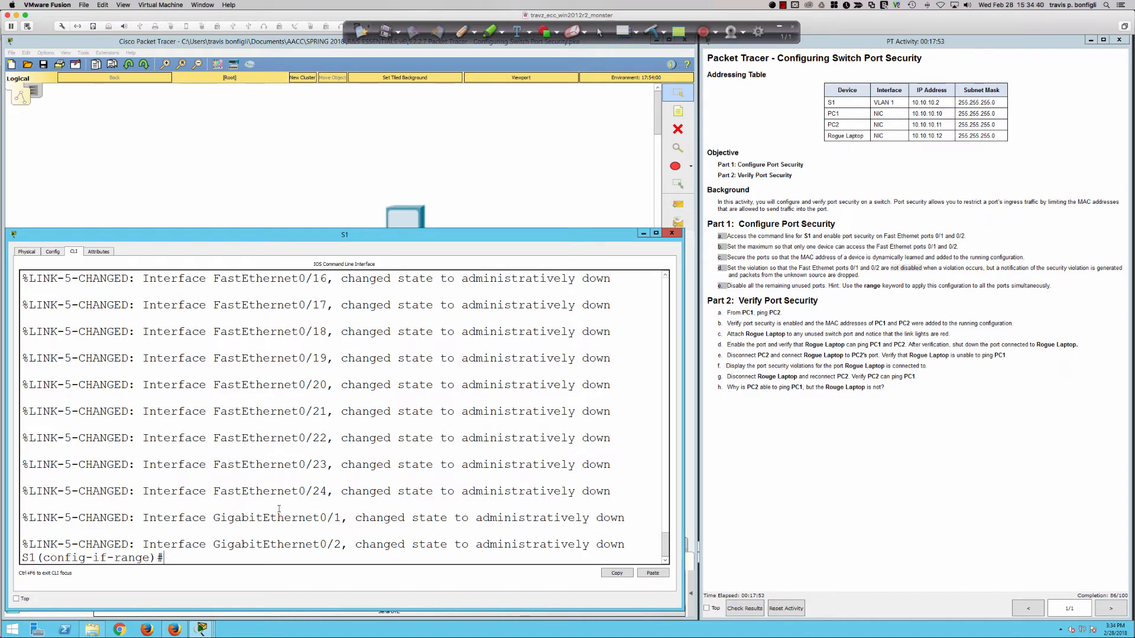
{"action": "key", "text": "Return"}
{"action": "key", "text": "Return"}
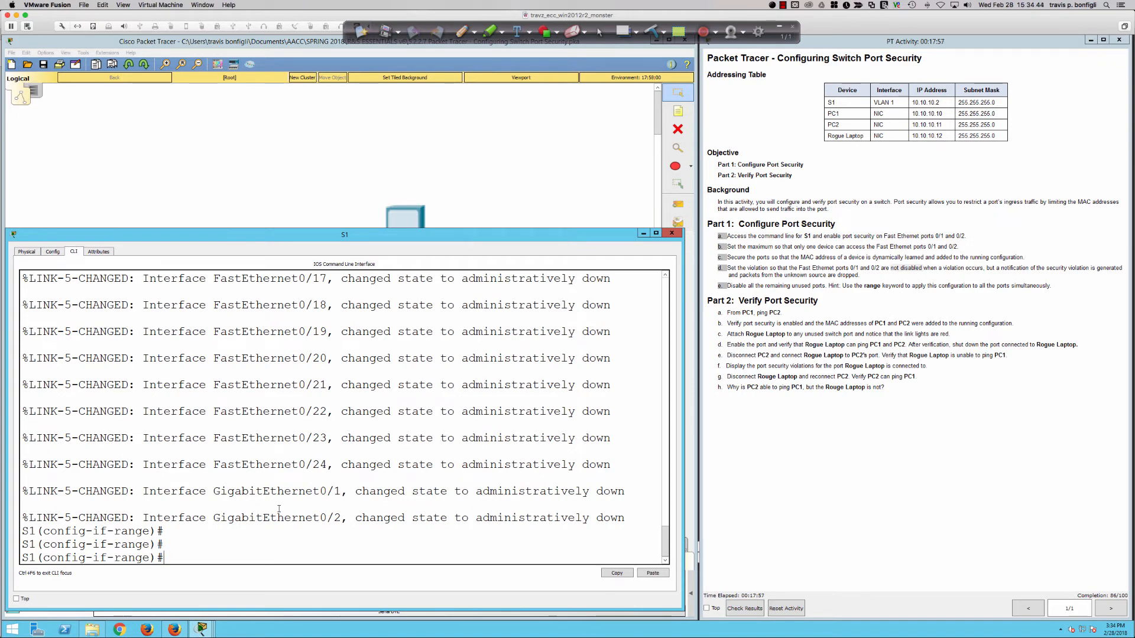
{"action": "key", "text": "Return"}
{"action": "key", "text": "Return"}
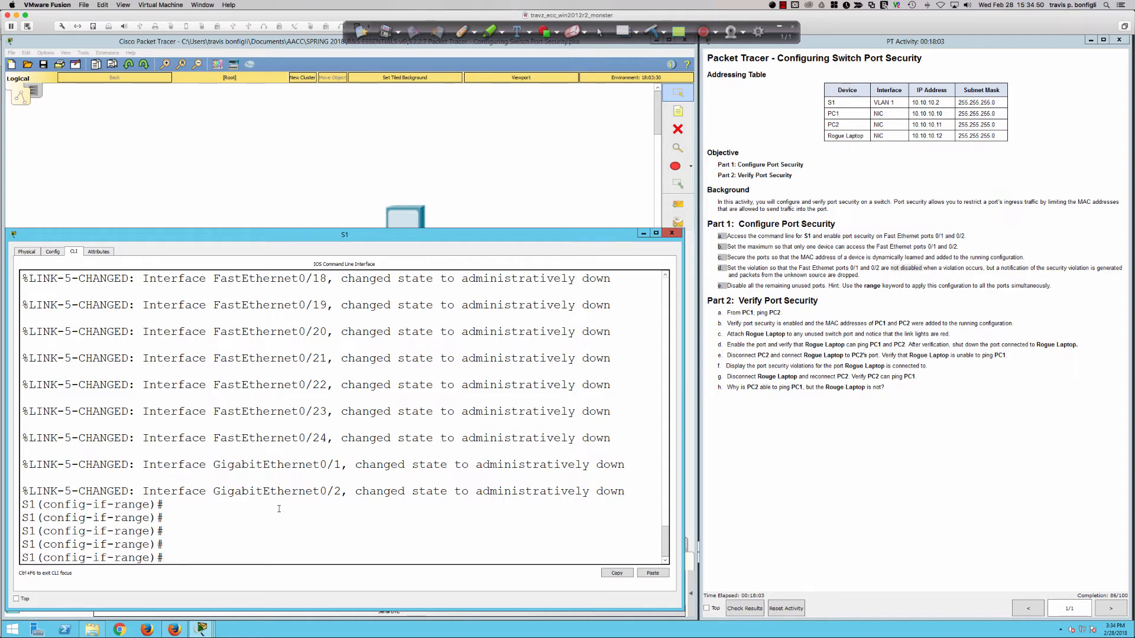
Display S1's running configuration again with 'do sh run'.
{"action": "left_click", "coordinate": [383, 187]}
{"action": "left_click", "coordinate": [219, 308]}
{"action": "type", "text": "do sh run"}
{"action": "key", "text": "Return"}
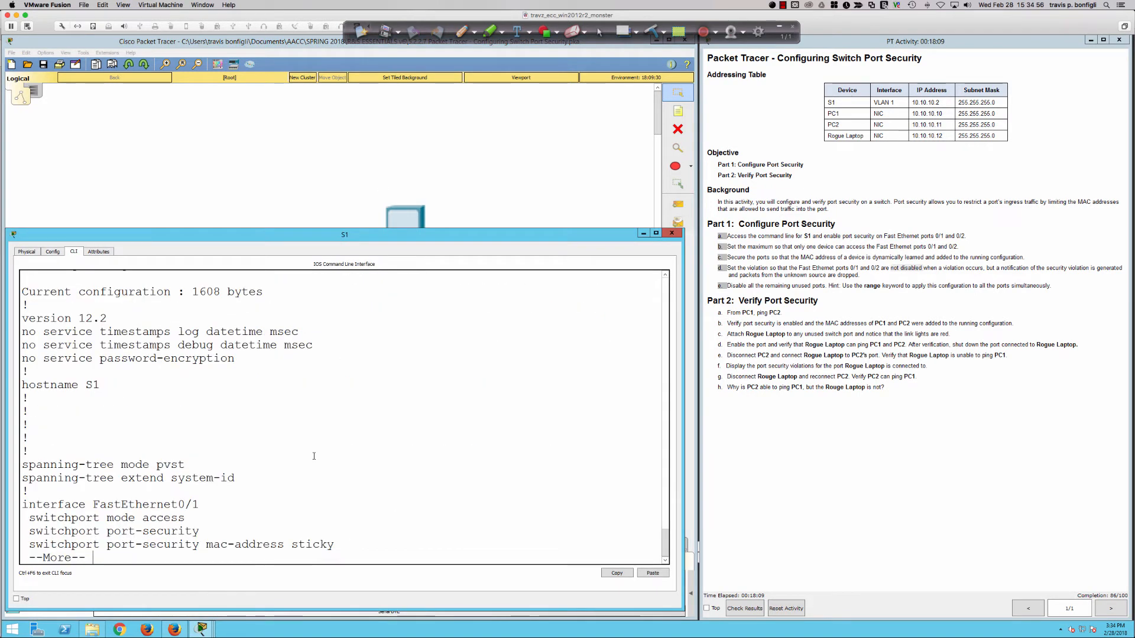
{"action": "key", "text": "Return"}
{"action": "key", "text": "Return"}
{"action": "key", "text": "Return"}
{"action": "key", "text": "Return"}
{"action": "key", "text": "Return"}
{"action": "key", "text": "Return"}
{"action": "key", "text": "Return"}
{"action": "key", "text": "Return"}
{"action": "key", "text": "Return"}
{"action": "key", "text": "Return"}
{"action": "key", "text": "Return"}
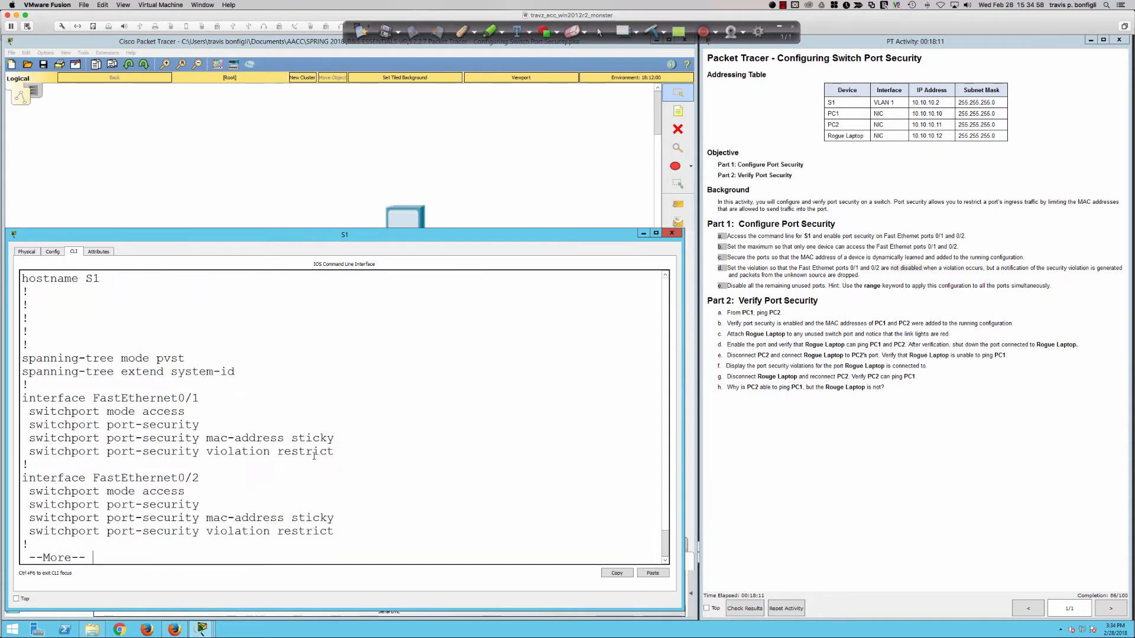
Highlight the sticky MAC setting on Fa0/1, then bring the topology to the front.
{"action": "left_click_drag", "start_coordinate": [215, 398], "coordinate": [361, 400]}
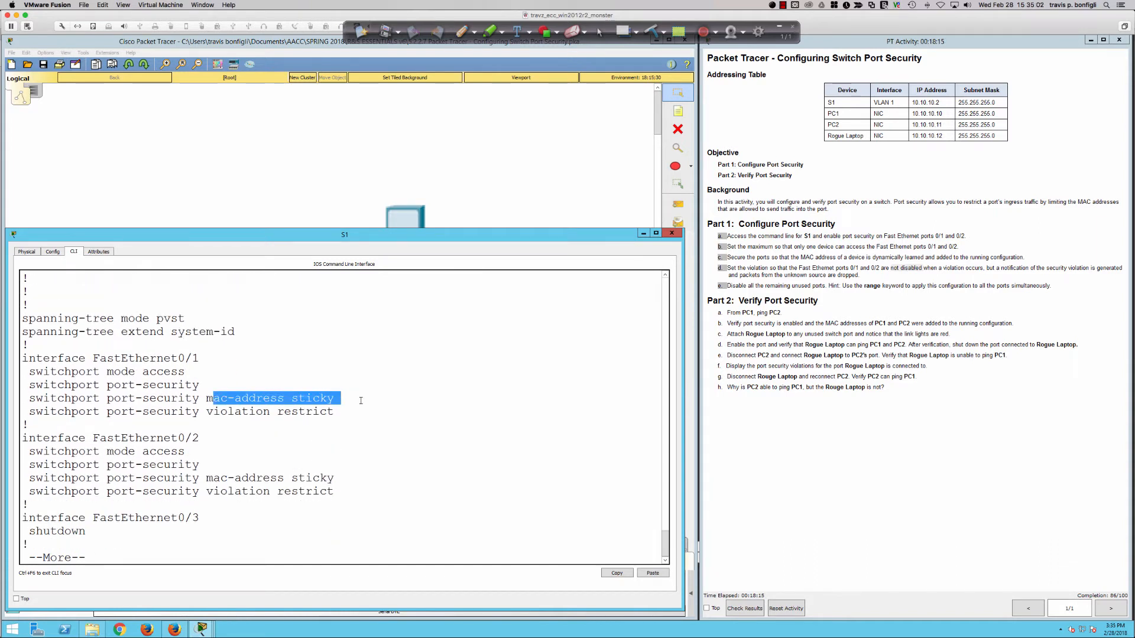
{"action": "left_click", "coordinate": [343, 421]}
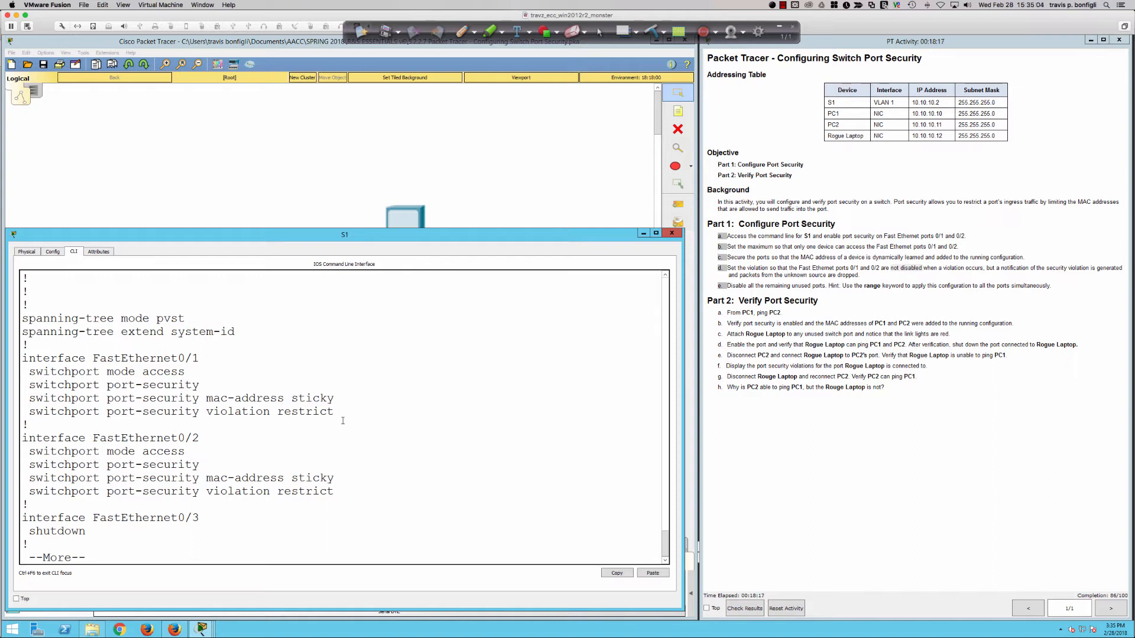
{"action": "left_click", "coordinate": [428, 210]}
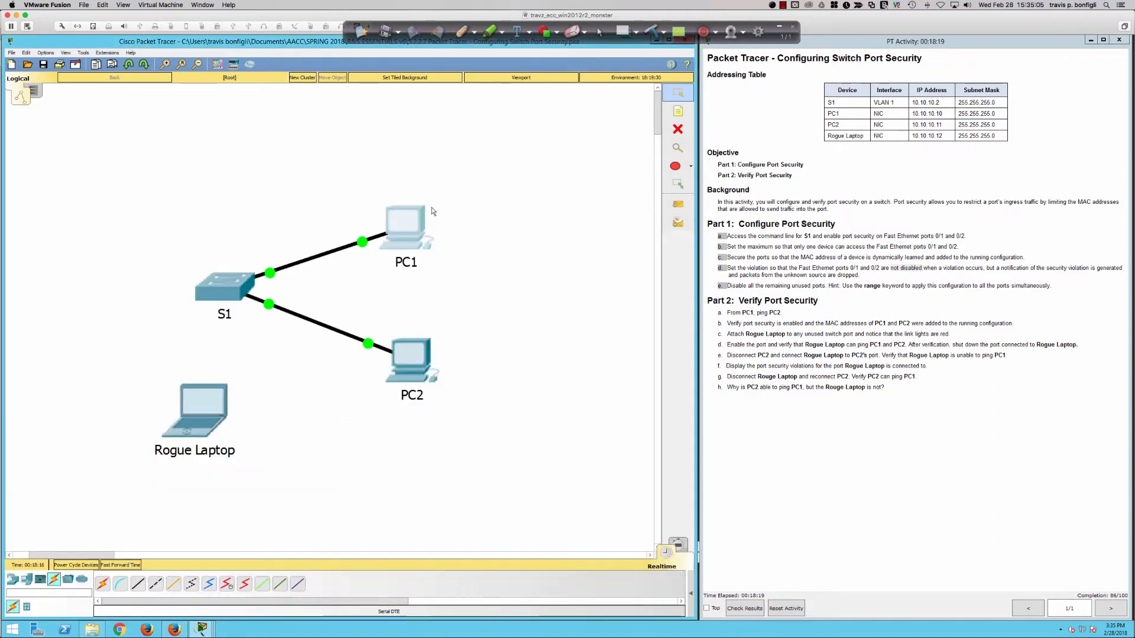
In PC1's Desktop Command Prompt, run ping 10.10.10.11.
{"action": "left_click", "coordinate": [404, 227]}
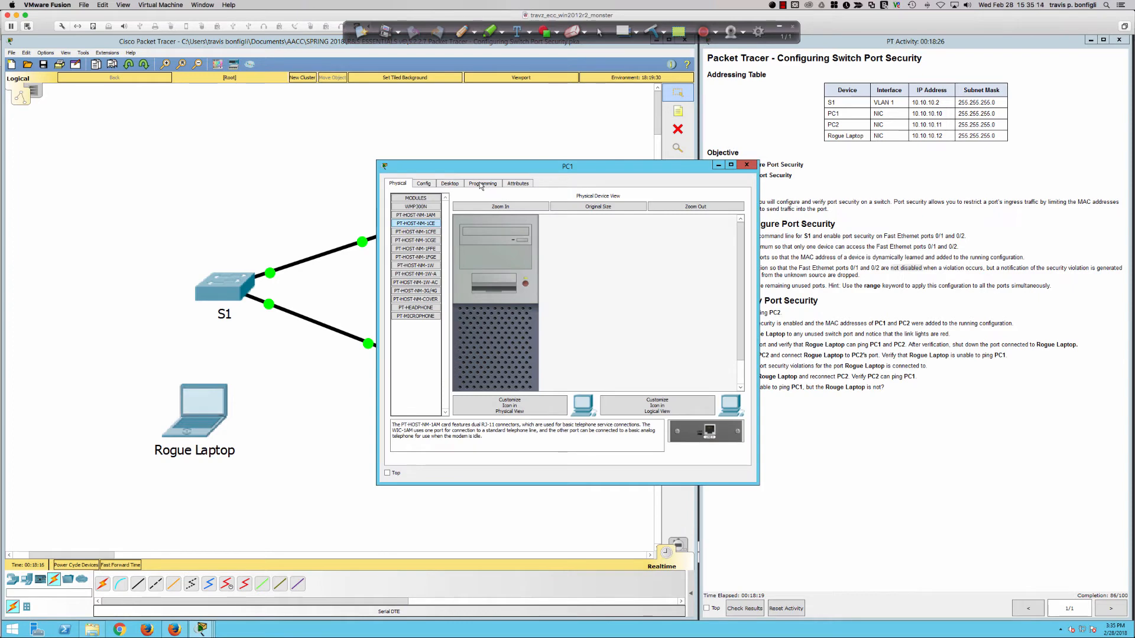
{"action": "left_click", "coordinate": [449, 182]}
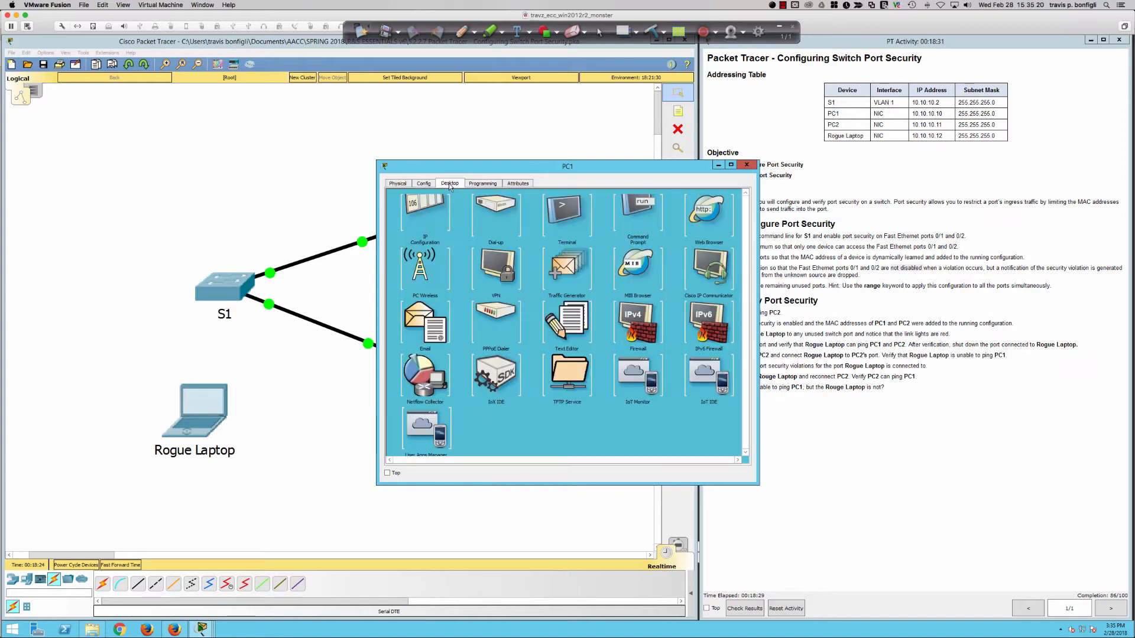
{"action": "left_click", "coordinate": [659, 211]}
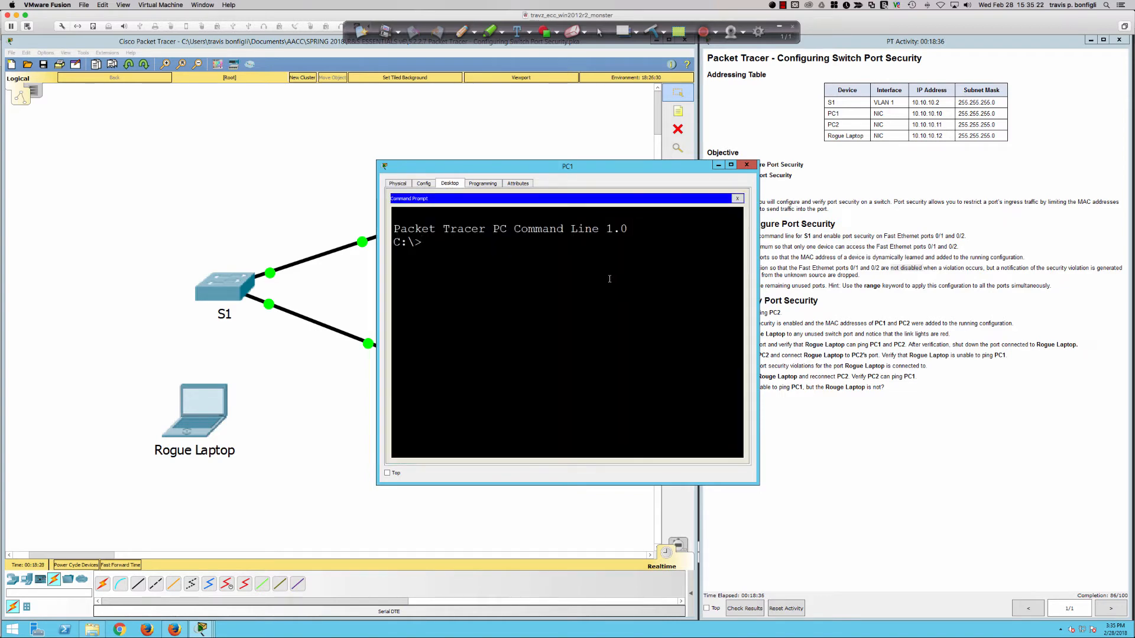
{"action": "type", "text": "ping 10.10.10.11"}
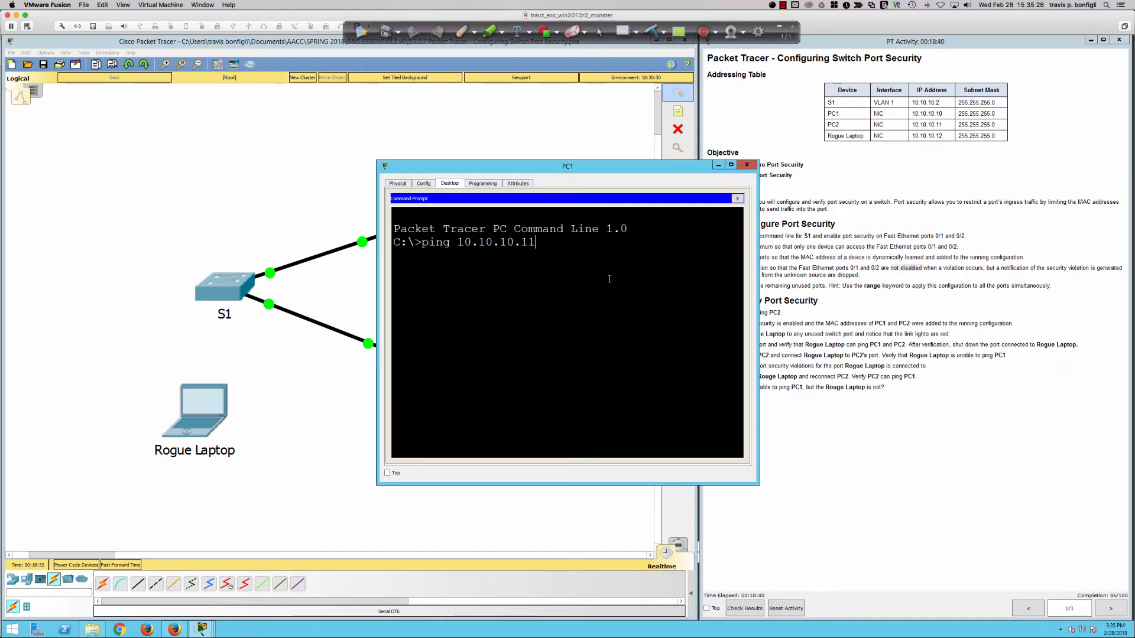
{"action": "key", "text": "Return"}
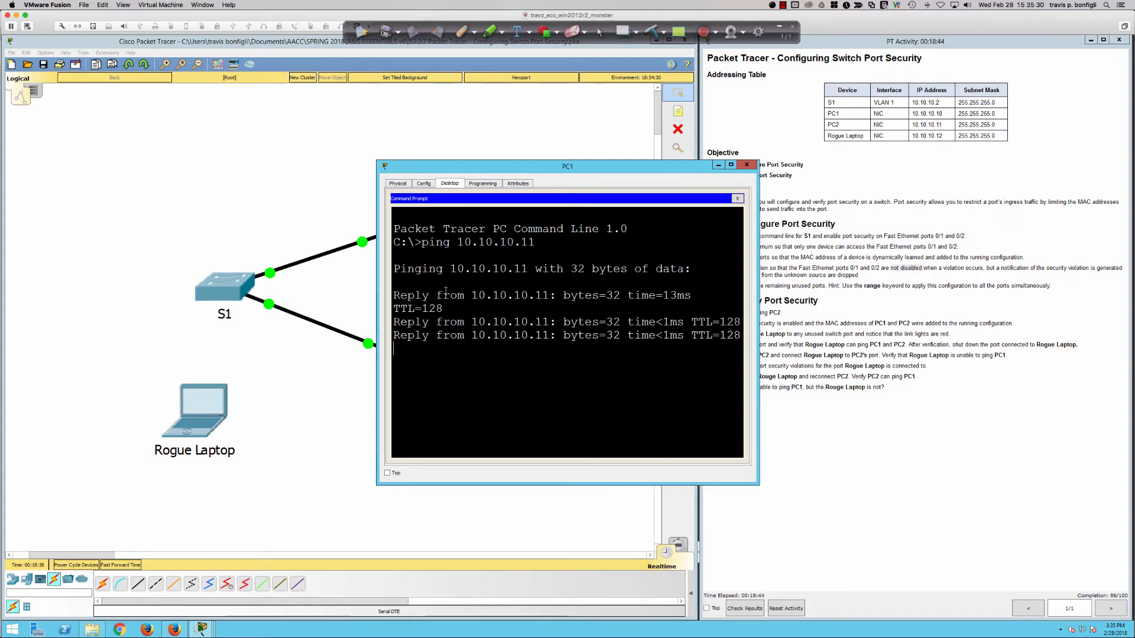
In S1's CLI, quit the pager and page through 'do sh run' output.
{"action": "left_click", "coordinate": [232, 285]}
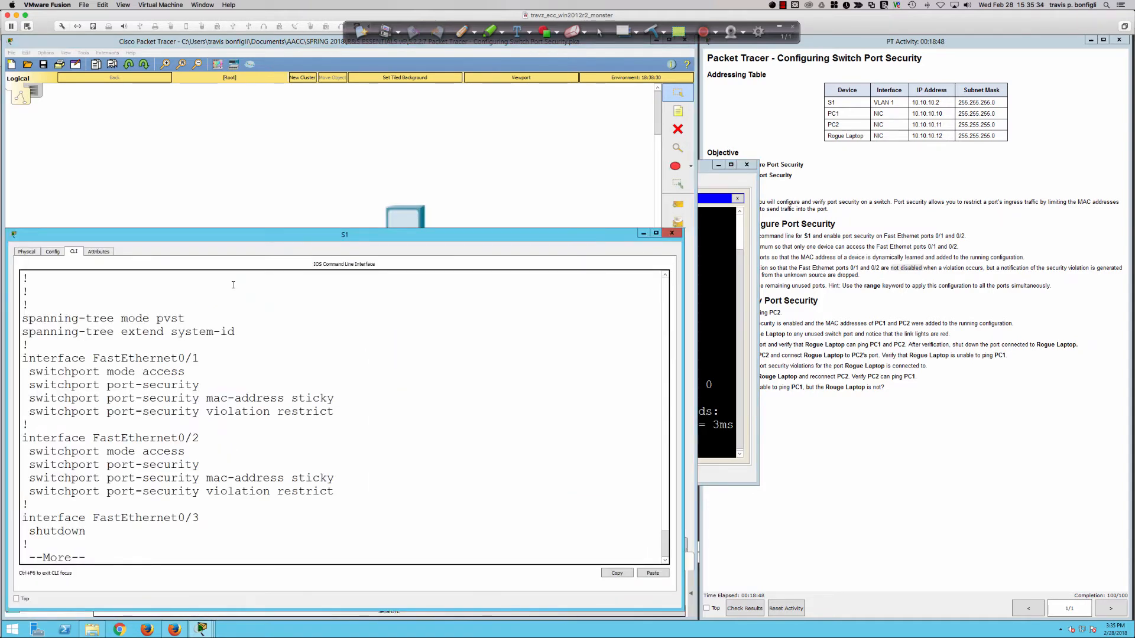
{"action": "left_click", "coordinate": [528, 387]}
{"action": "key", "text": "q"}
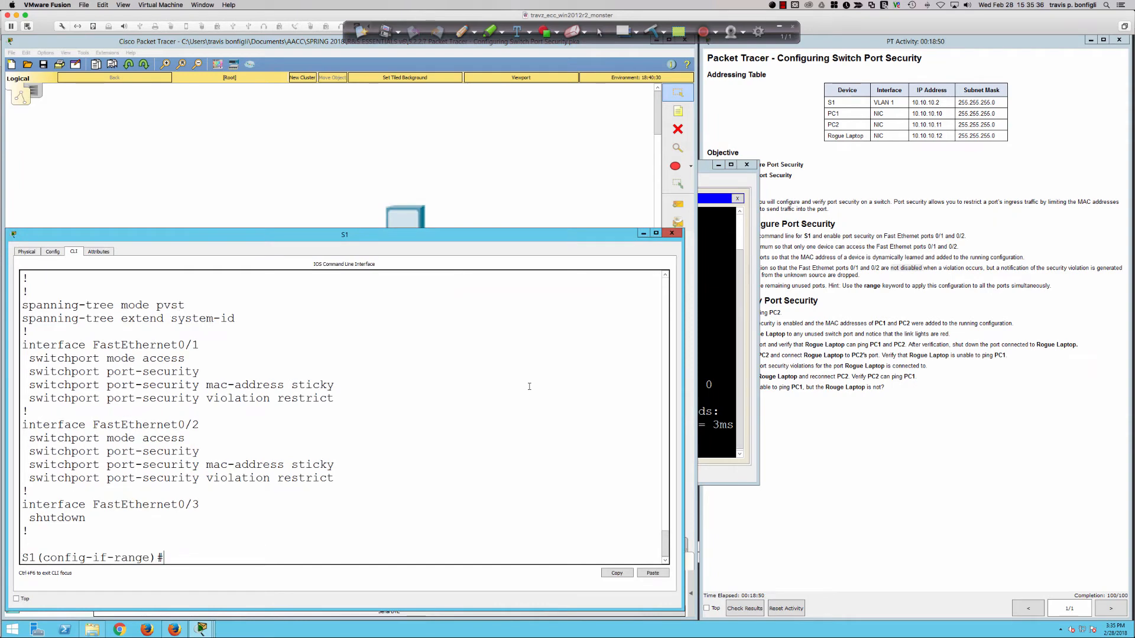
{"action": "left_click", "coordinate": [767, 343]}
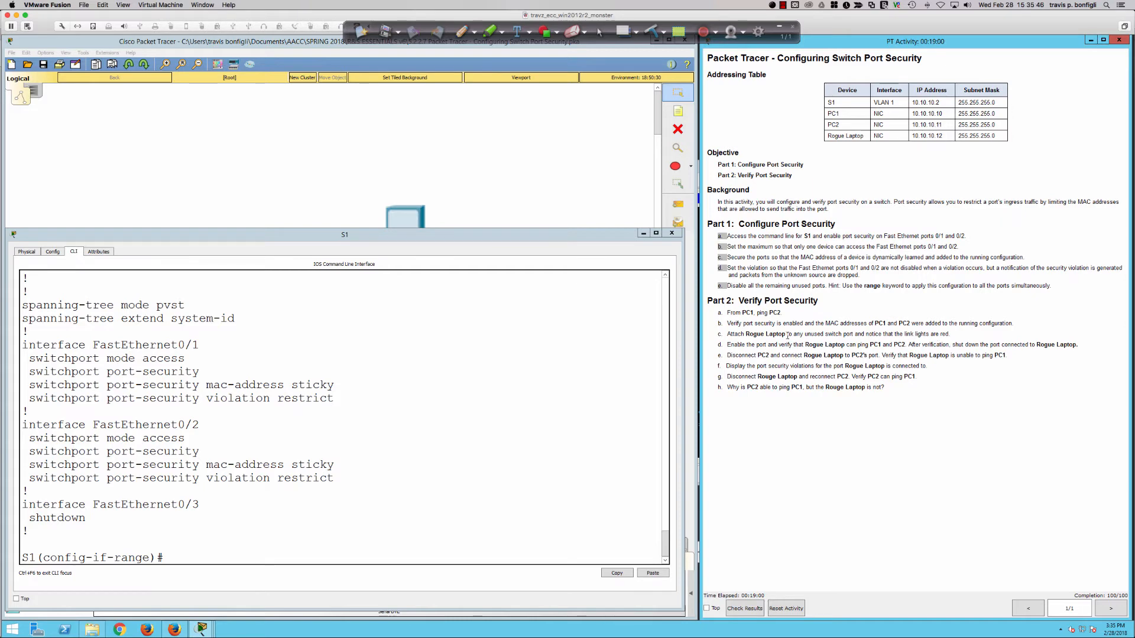
{"action": "left_click", "coordinate": [485, 307]}
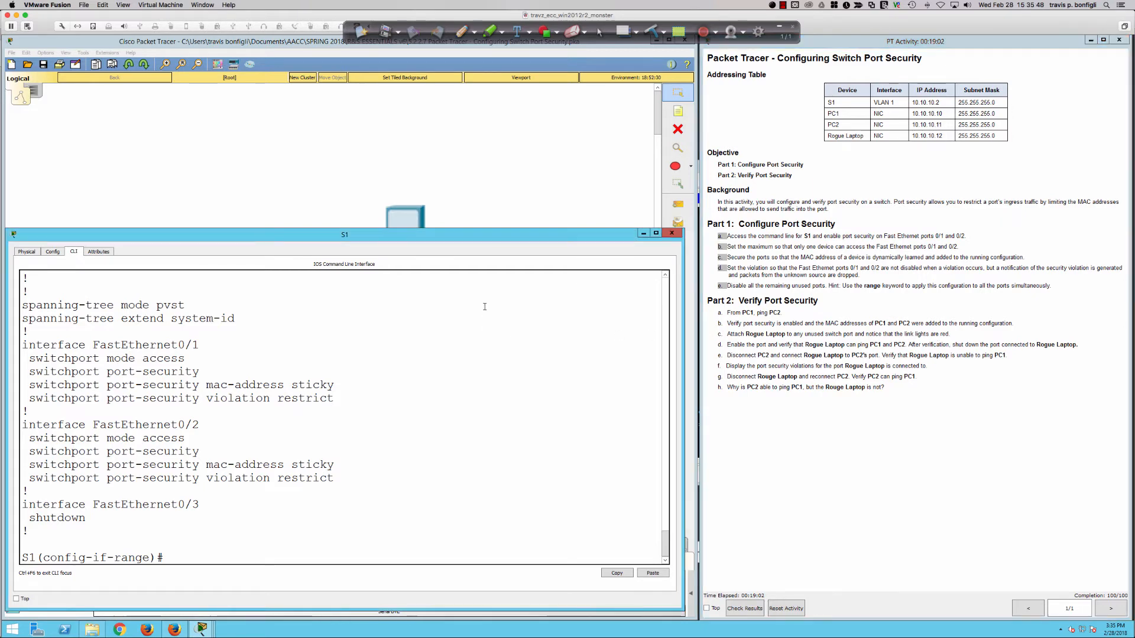
{"action": "type", "text": "do sh run"}
{"action": "key", "text": "Return"}
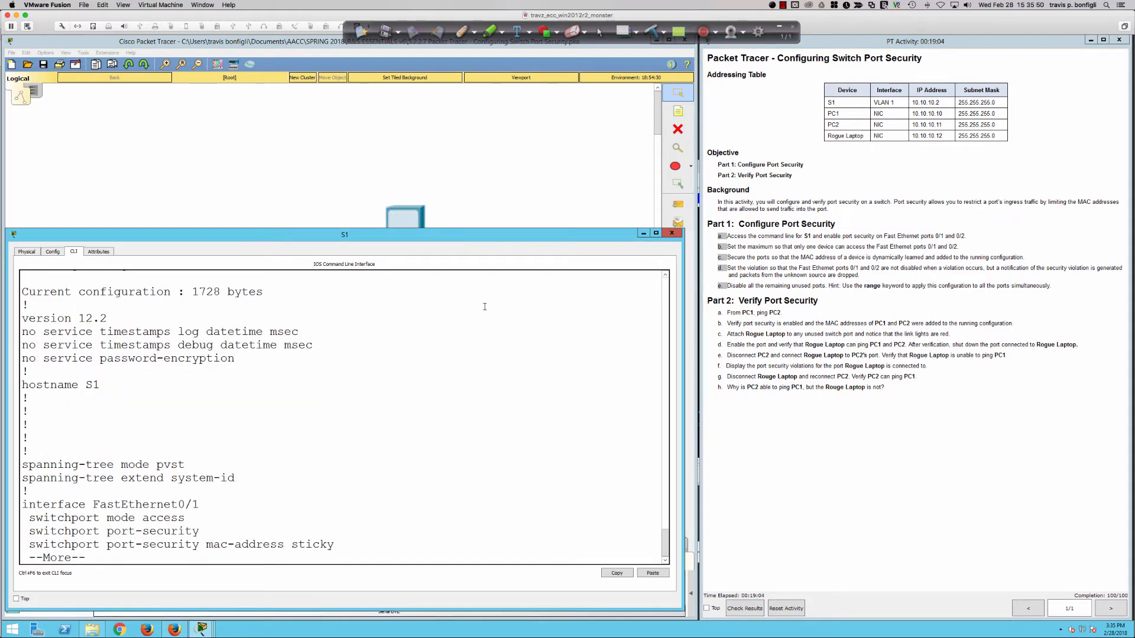
{"action": "key", "text": "Return"}
{"action": "key", "text": "Return"}
{"action": "key", "text": "Return"}
{"action": "key", "text": "Return"}
{"action": "key", "text": "Return"}
{"action": "key", "text": "Return"}
{"action": "key", "text": "Return"}
{"action": "key", "text": "Return"}
{"action": "key", "text": "Return"}
{"action": "key", "text": "Return"}
{"action": "key", "text": "Return"}
{"action": "key", "text": "Return"}
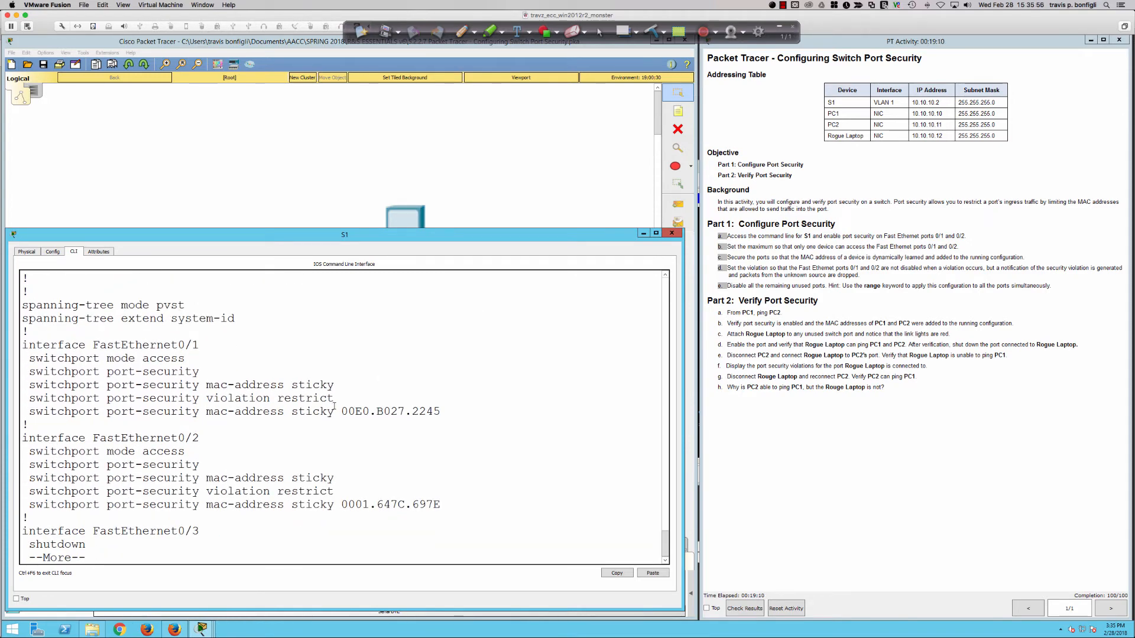
Highlight the Fa0/1 port-security lines and sticky MAC 00E0.B027.2245.
{"action": "left_click_drag", "start_coordinate": [344, 412], "coordinate": [442, 411]}
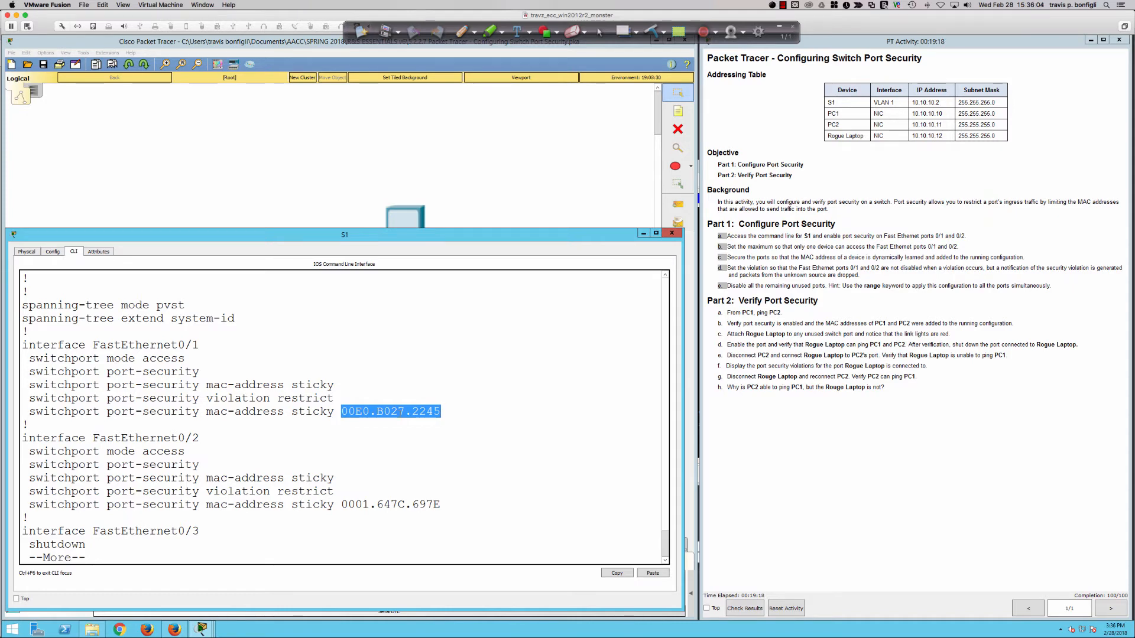
{"action": "left_click_drag", "start_coordinate": [442, 411], "coordinate": [70, 386]}
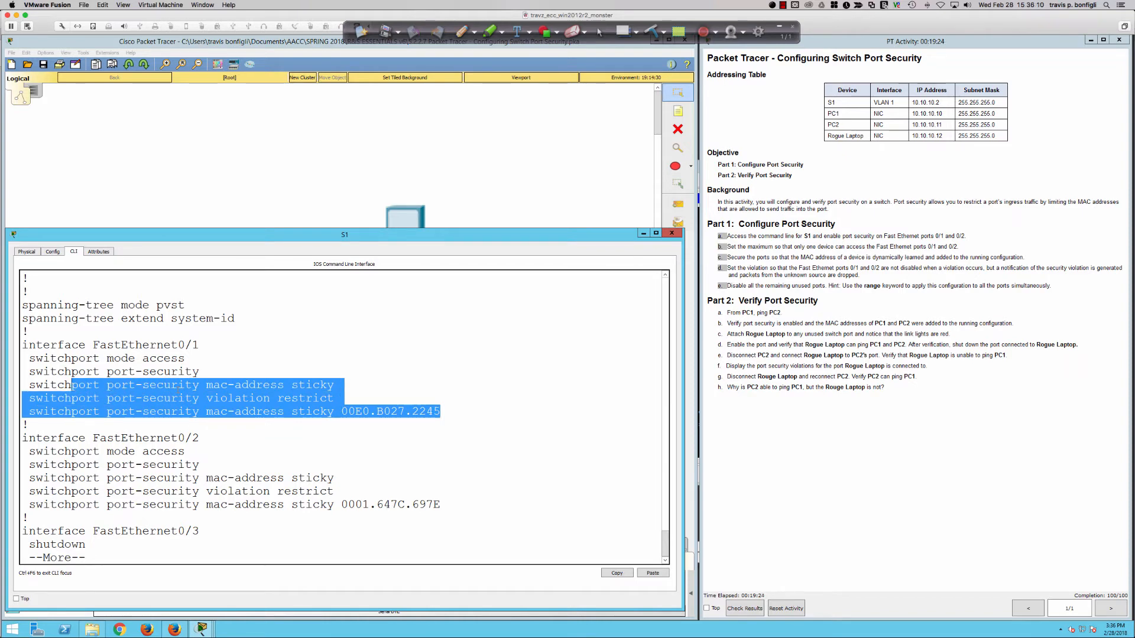
{"action": "left_click", "coordinate": [230, 399]}
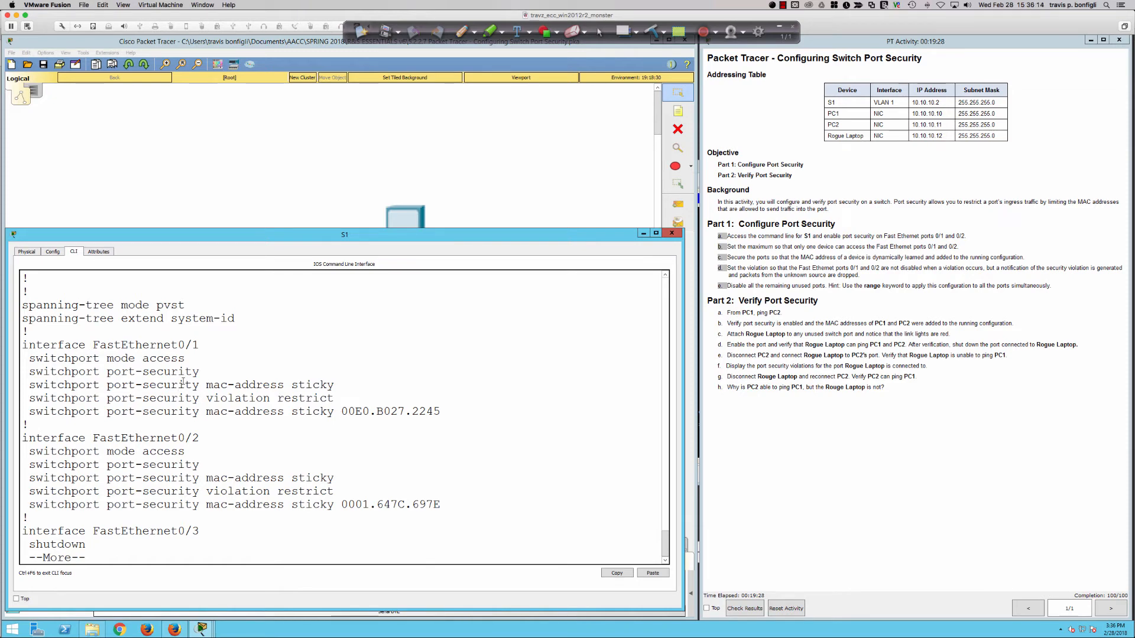
{"action": "left_click_drag", "start_coordinate": [185, 385], "coordinate": [441, 412]}
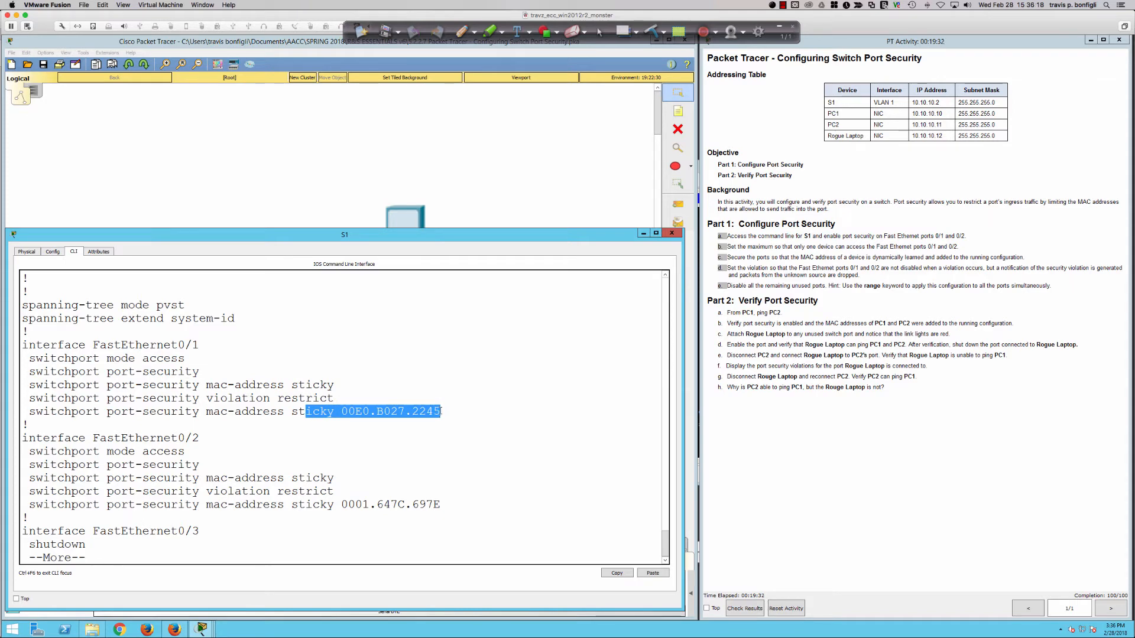
{"action": "left_click", "coordinate": [398, 380]}
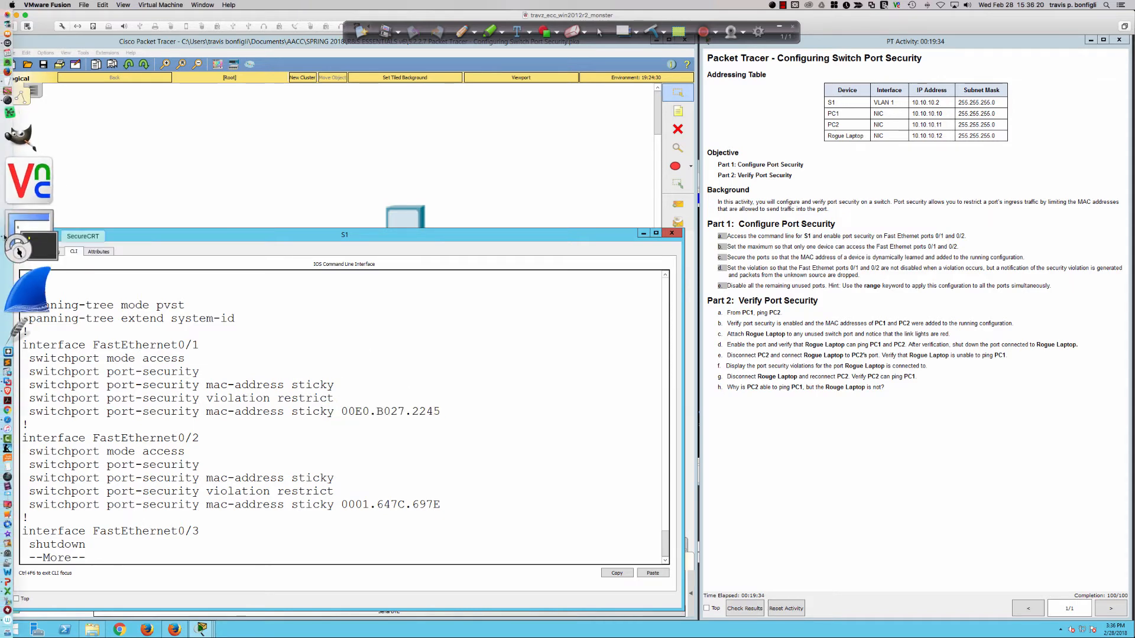
Maximize SecureCRT and connect to saved session EVIL-COMMAND-CENTER-SW01 from Session Manager.
{"action": "left_click", "coordinate": [24, 238]}
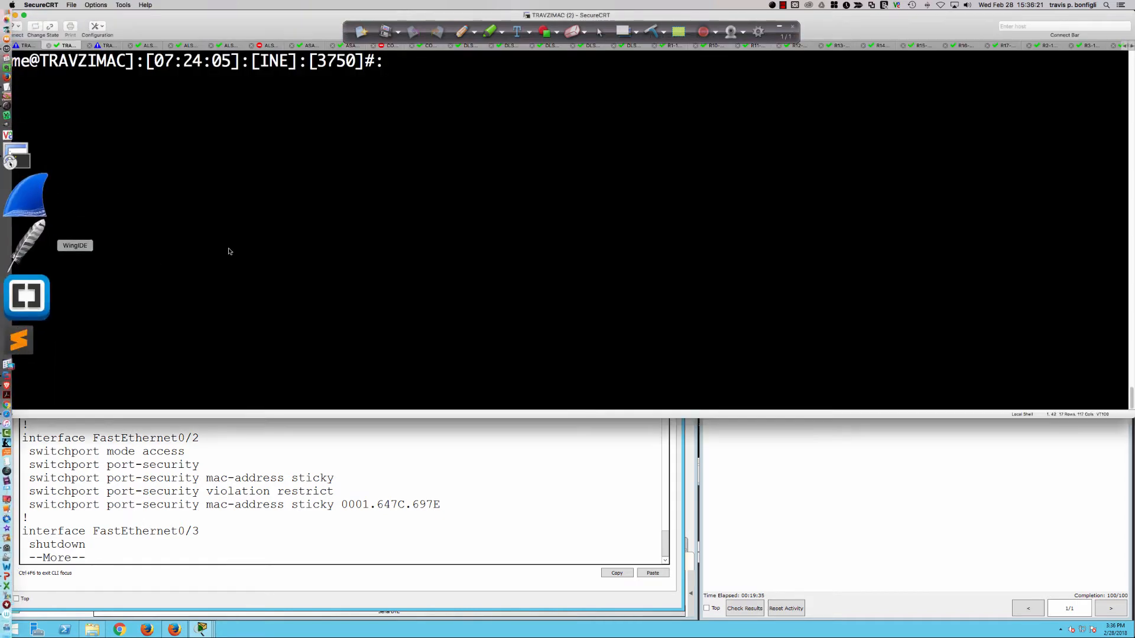
{"action": "double_click", "coordinate": [902, 25]}
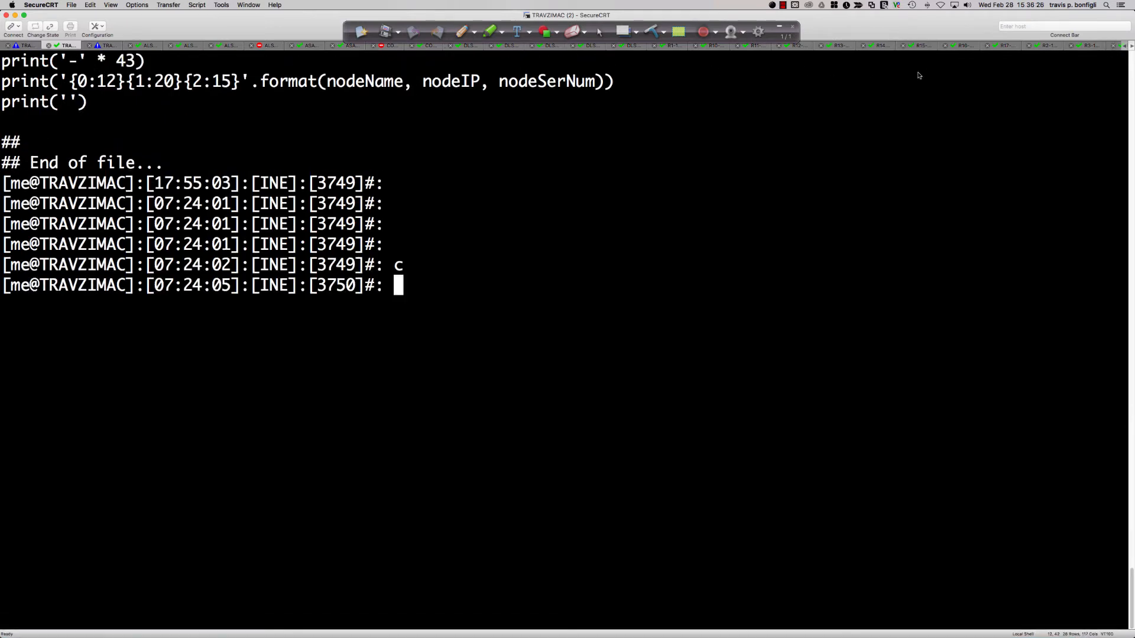
{"action": "left_click", "coordinate": [1130, 48]}
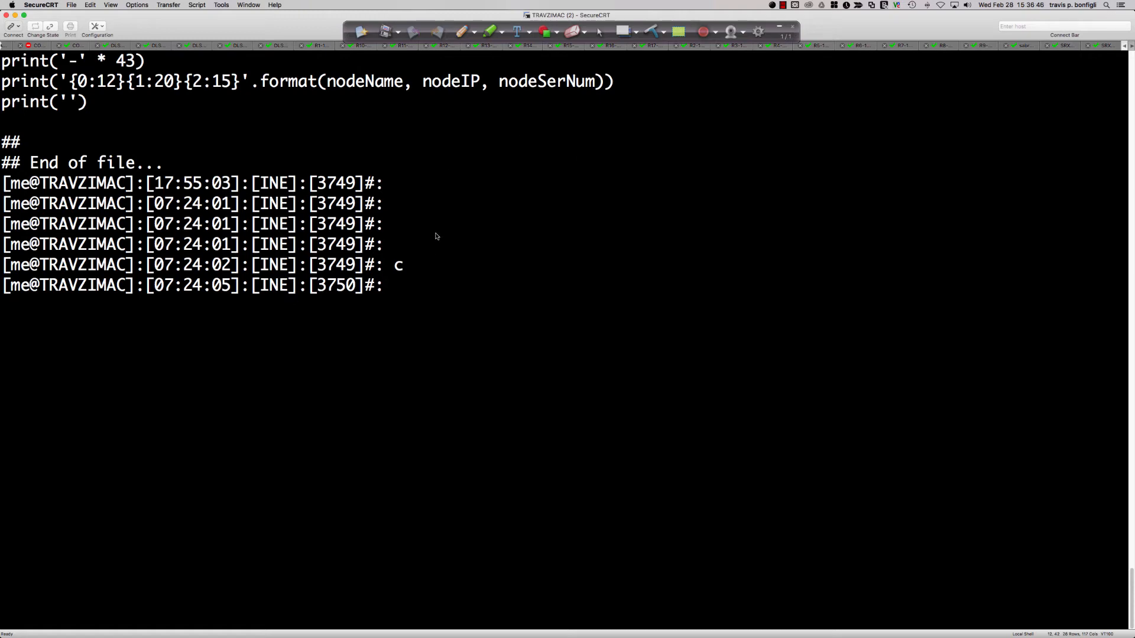
{"action": "key", "text": "super+u"}
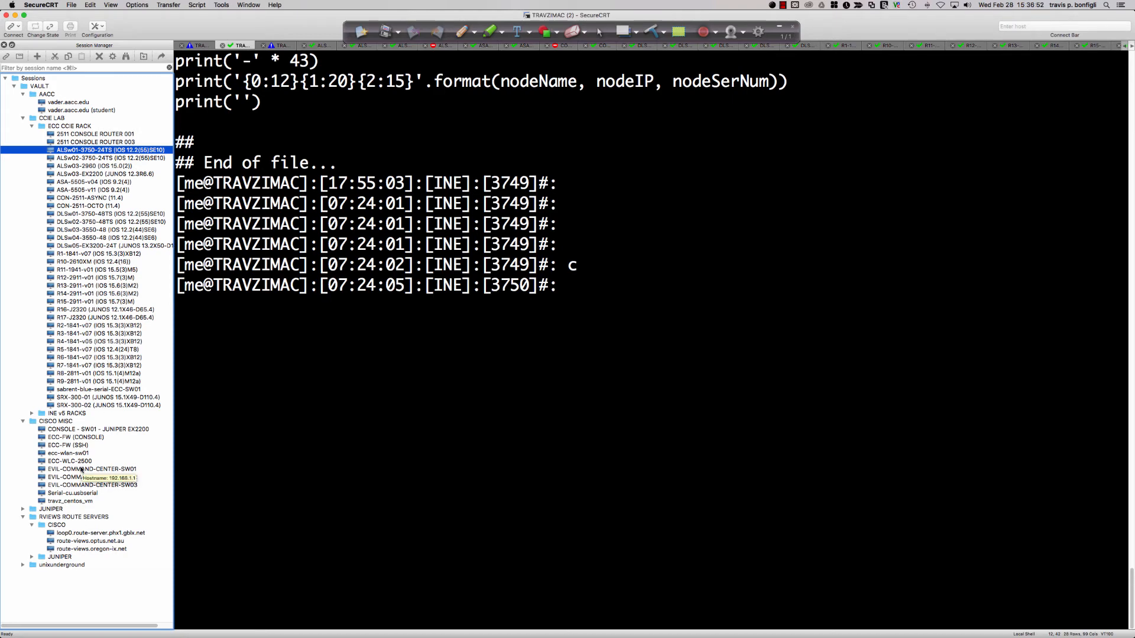
{"action": "double_click", "coordinate": [81, 469]}
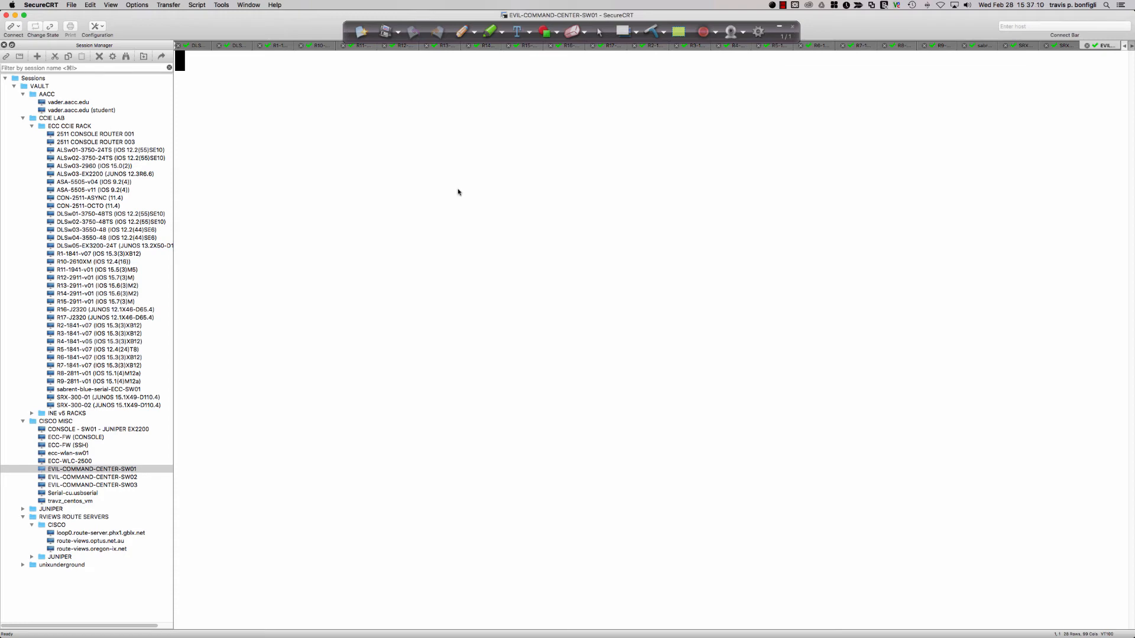
Return to the Packet Tracer VM and bring the activity instructions and topology forward.
{"action": "key", "text": "super+Tab"}
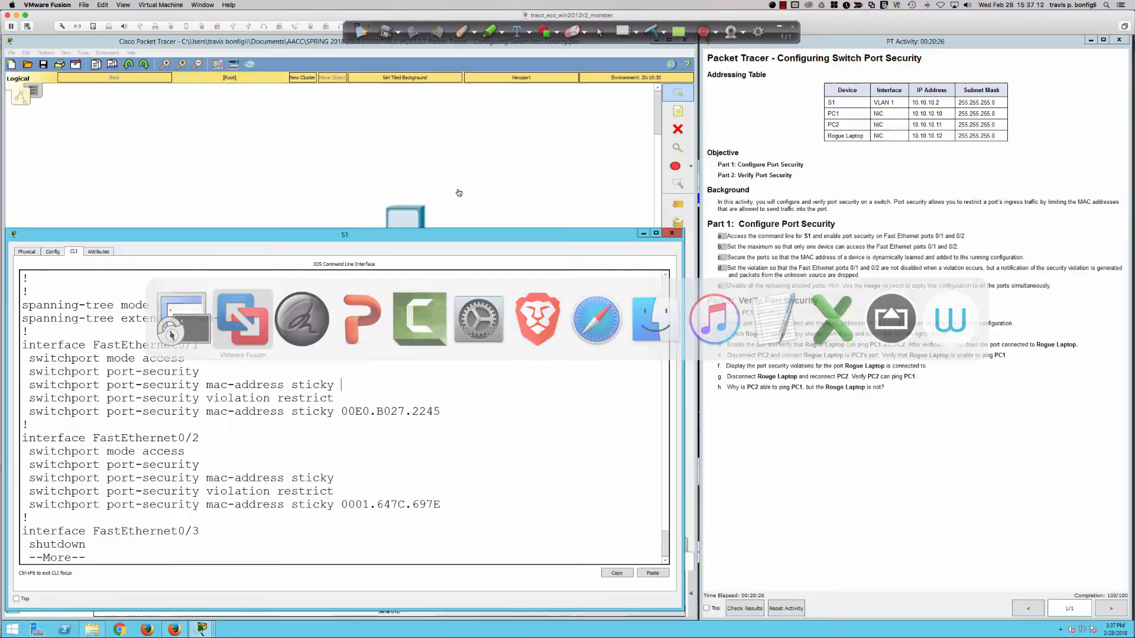
{"action": "left_click", "coordinate": [751, 329]}
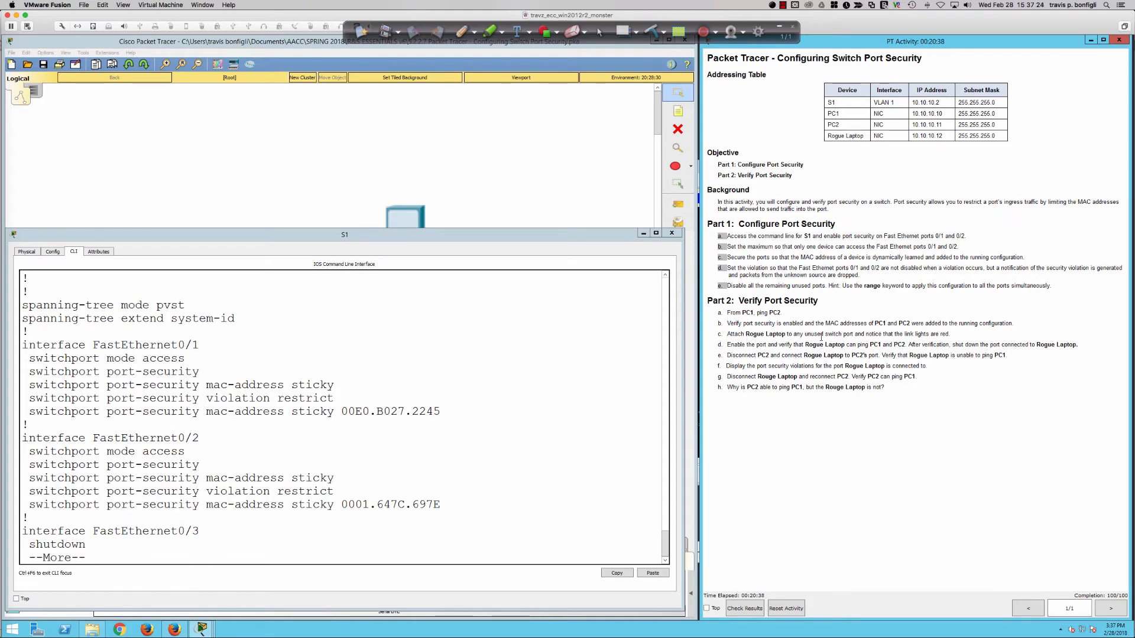
{"action": "left_click", "coordinate": [538, 200]}
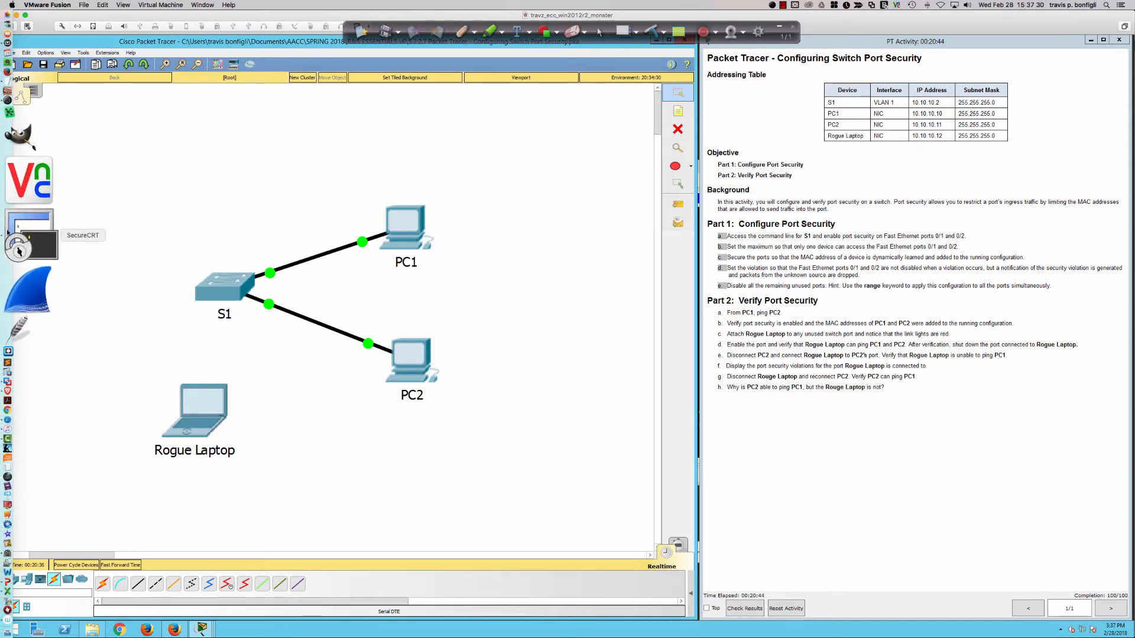
{"action": "left_click", "coordinate": [18, 232]}
Log into the switch over SSH, entering the username and password.
{"action": "left_click", "coordinate": [616, 343]}
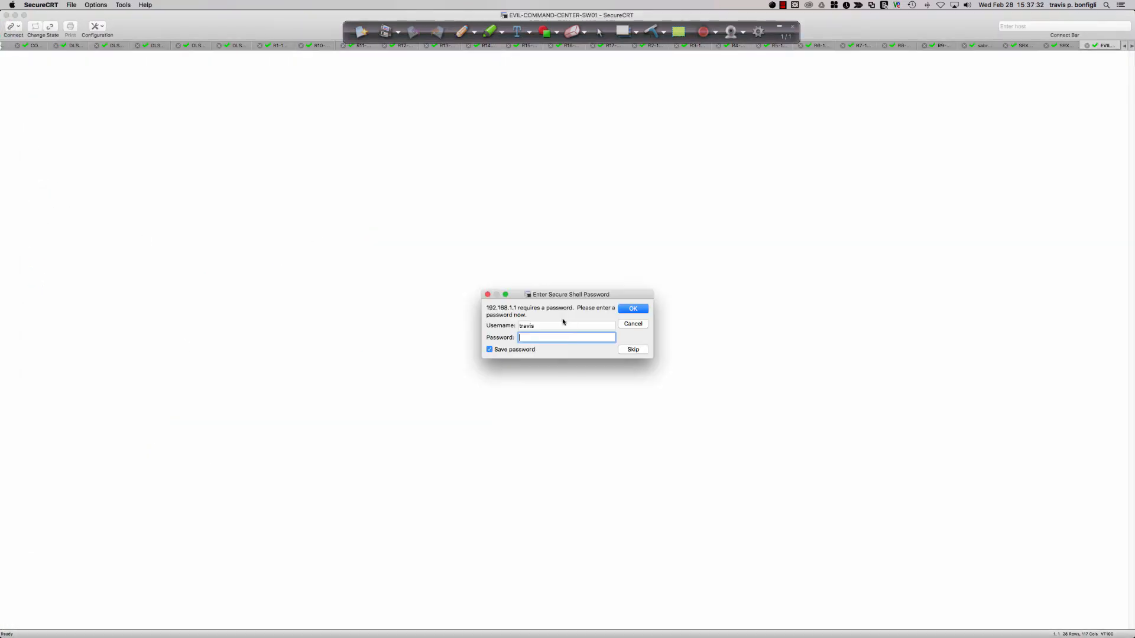
{"action": "double_click", "coordinate": [555, 324]}
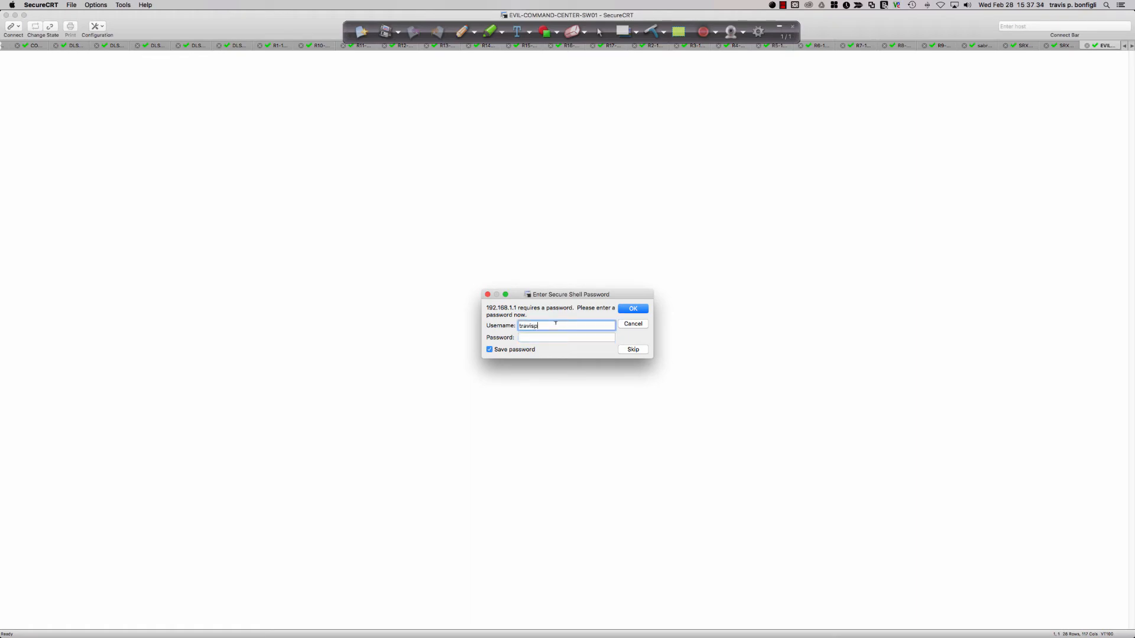
{"action": "key", "text": "Tab"}
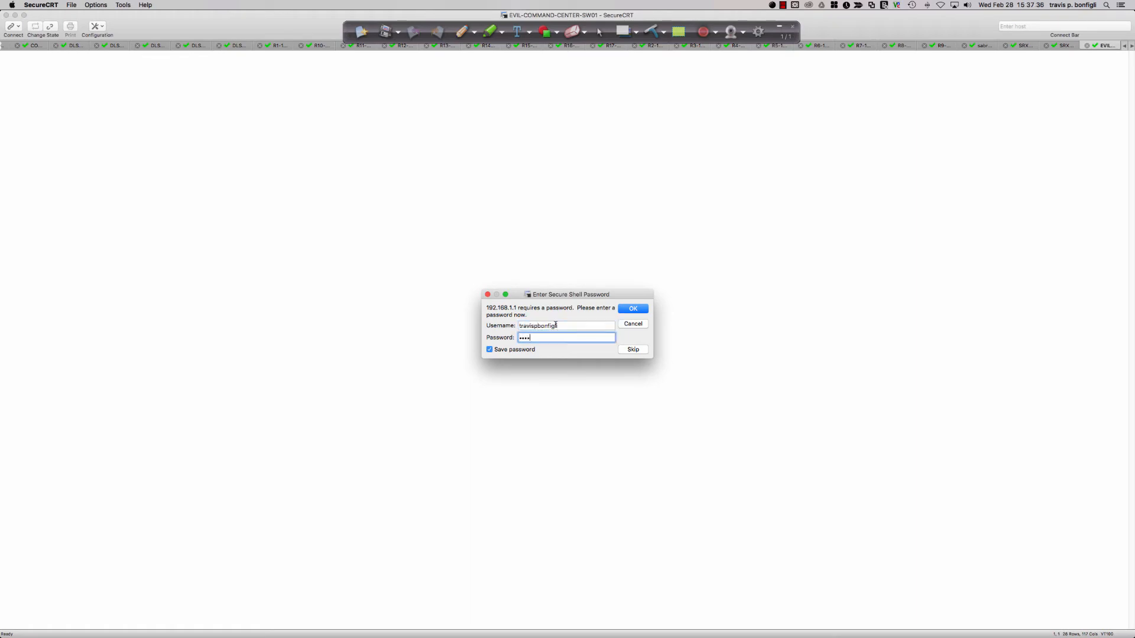
{"action": "key", "text": "Return"}
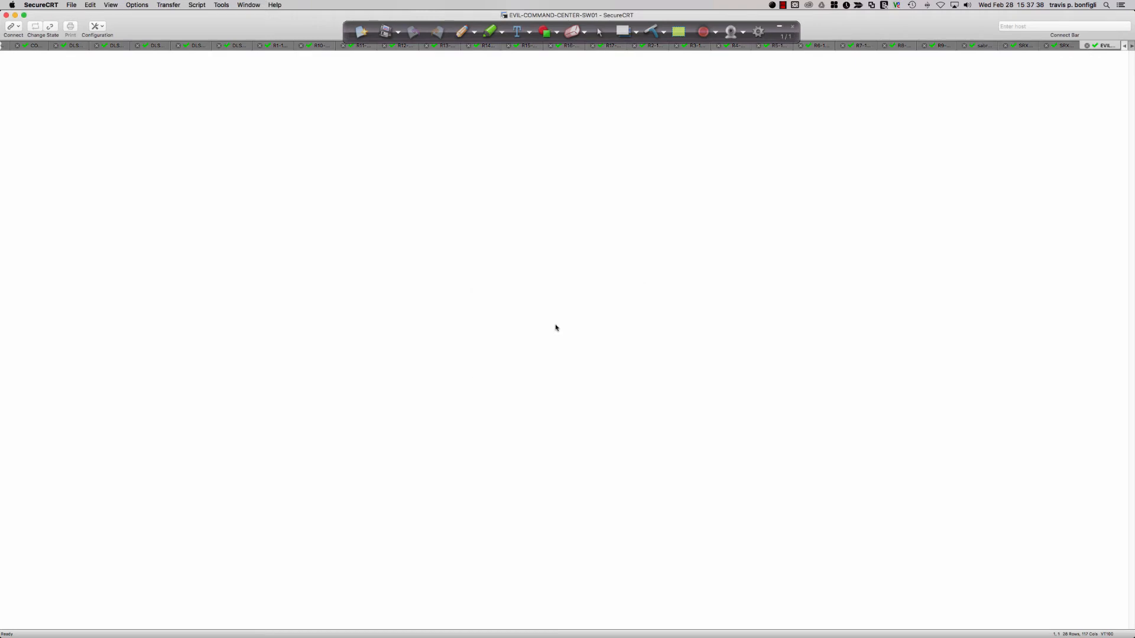
{"action": "key", "text": "Return"}
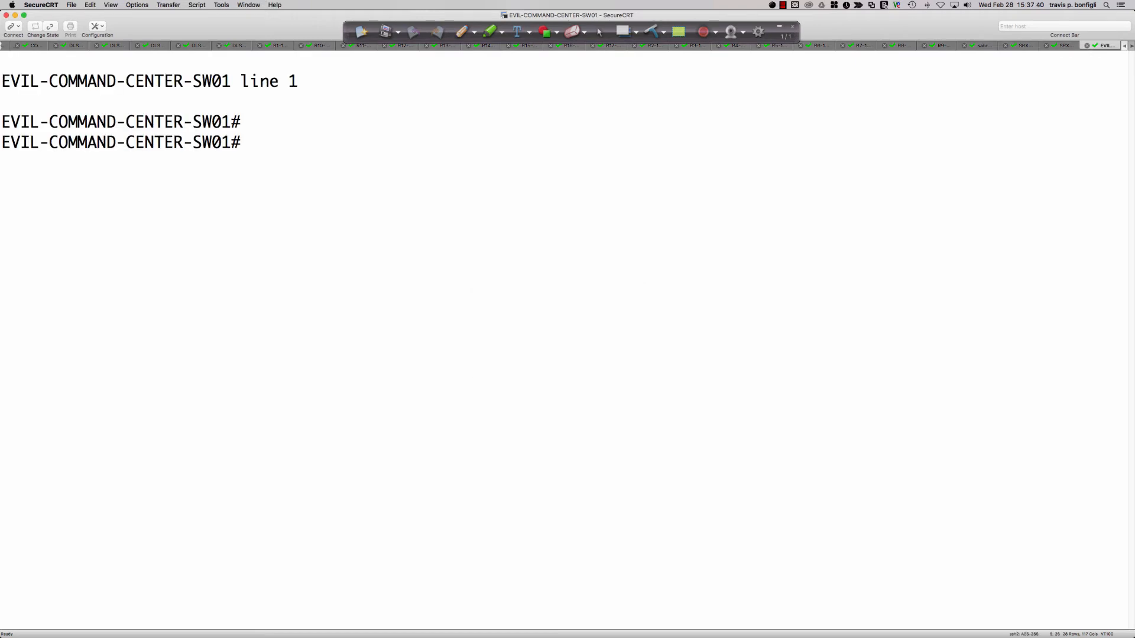
{"action": "key", "text": "Return"}
{"action": "key", "text": "Return"}
Show the running configurations of interfaces gi0/13 and gi0/14.
{"action": "type", "text": "sh r"}
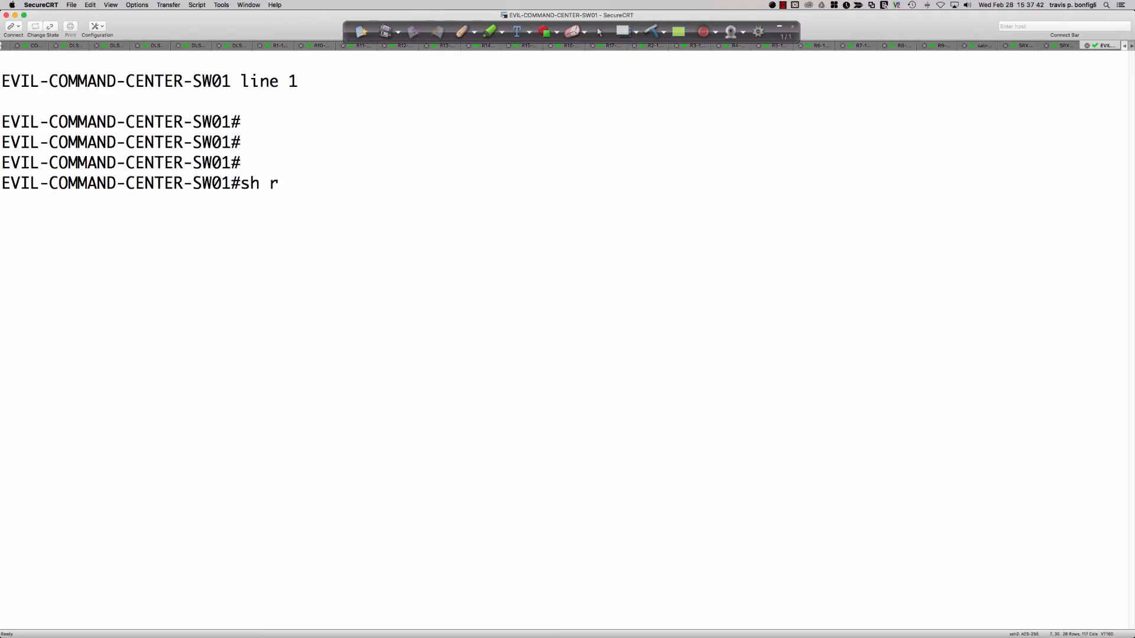
{"action": "type", "text": "un int gi0/13"}
{"action": "key", "text": "Return"}
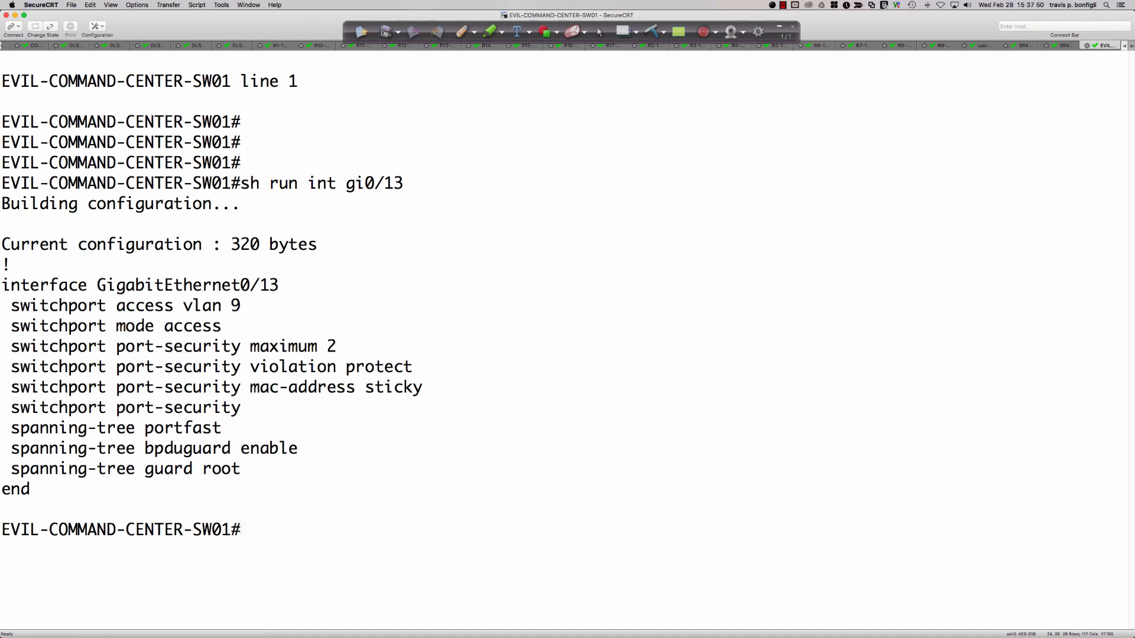
{"action": "key", "text": "Up"}
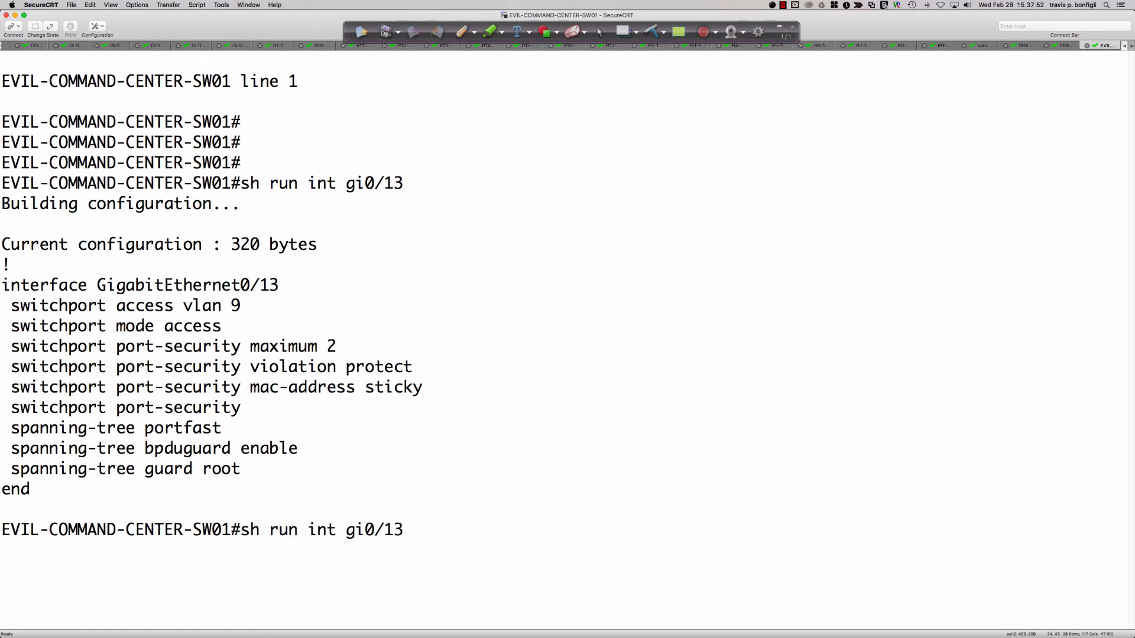
{"action": "key", "text": "BackSpace"}
{"action": "type", "text": "4"}
{"action": "key", "text": "Return"}
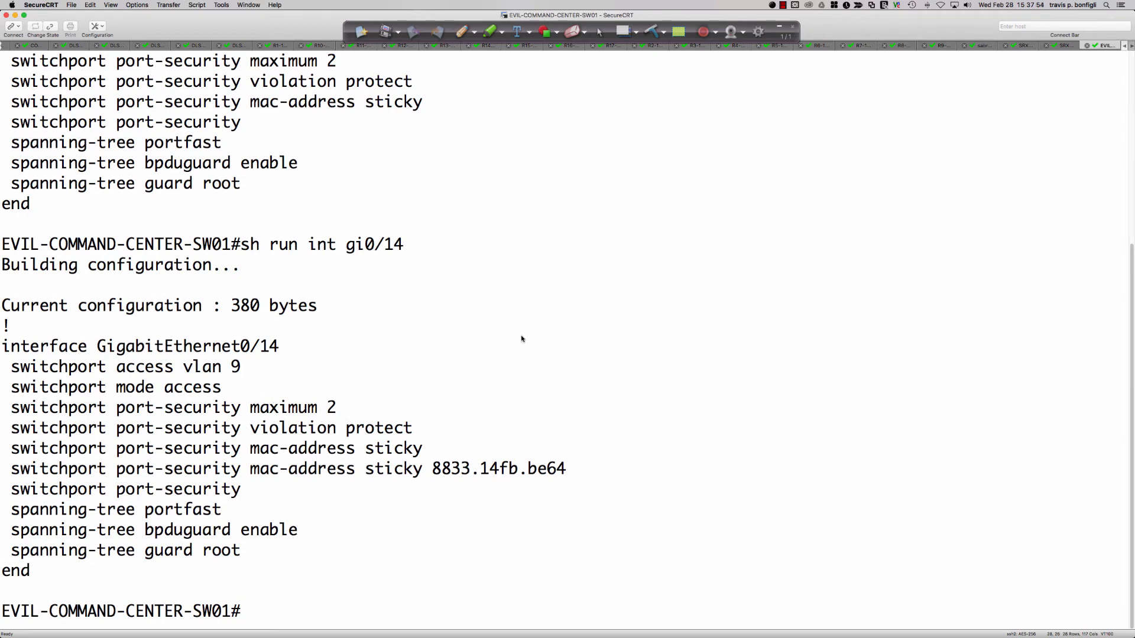
Highlight the sticky MAC lines including 8833.14fb.be64, then switch back to Packet Tracer.
{"action": "mouse_move", "coordinate": [10, 451]}
{"action": "left_mouse_down"}
{"action": "mouse_move", "coordinate": [567, 475]}
{"action": "mouse_move", "coordinate": [154, 428]}
{"action": "mouse_move", "coordinate": [12, 451]}
{"action": "left_mouse_up"}
{"action": "left_click", "coordinate": [402, 455]}
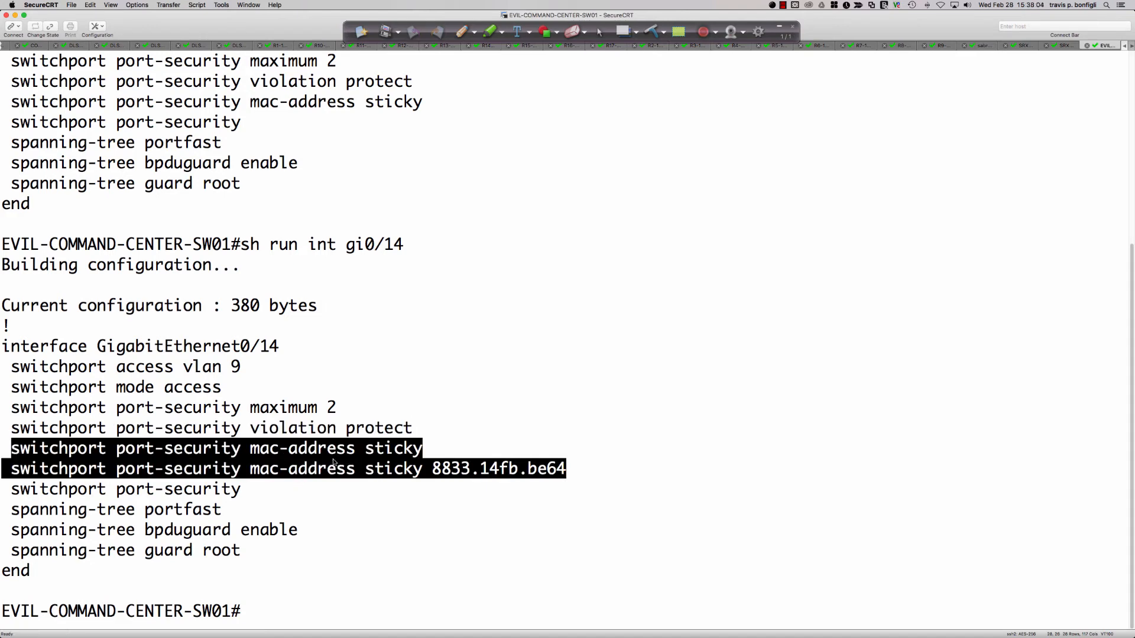
{"action": "left_click", "coordinate": [556, 380]}
{"action": "key", "text": "super+Tab"}
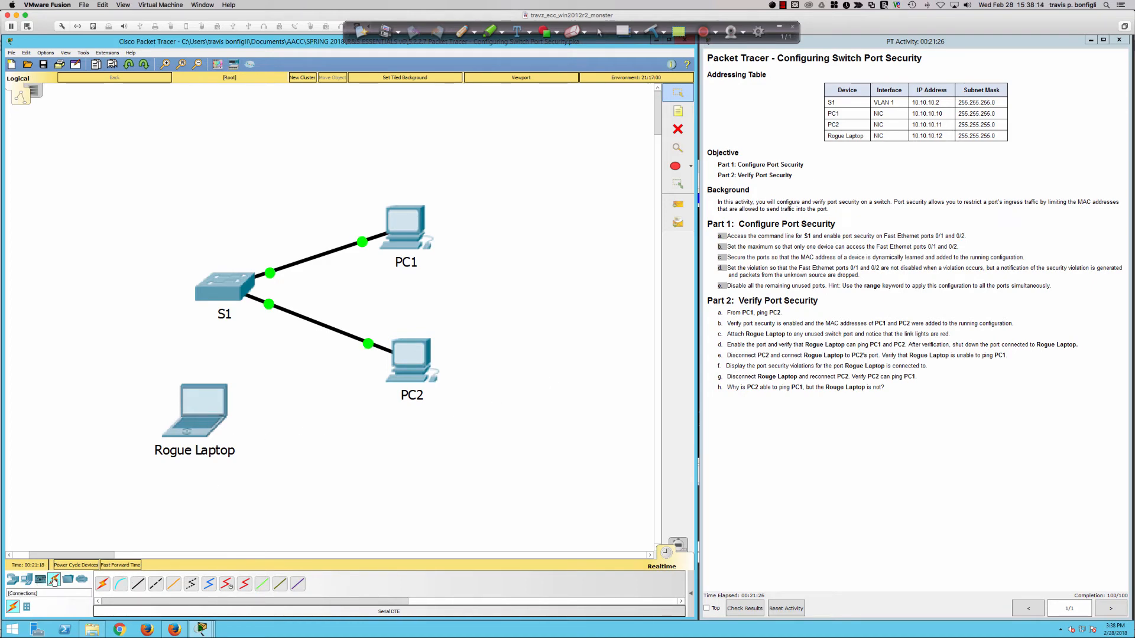
Connect Rogue Laptop FastEthernet0 to S1 FastEthernet0/3 with a copper straight-through cable.
{"action": "left_click", "coordinate": [137, 585]}
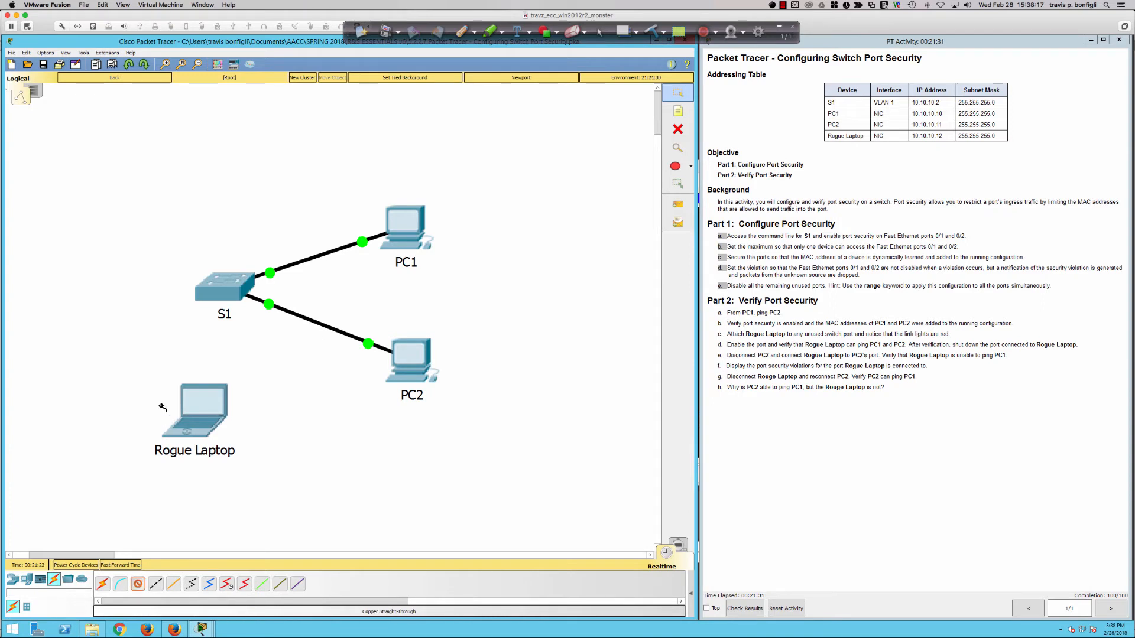
{"action": "left_click", "coordinate": [200, 409]}
{"action": "left_click", "coordinate": [232, 444]}
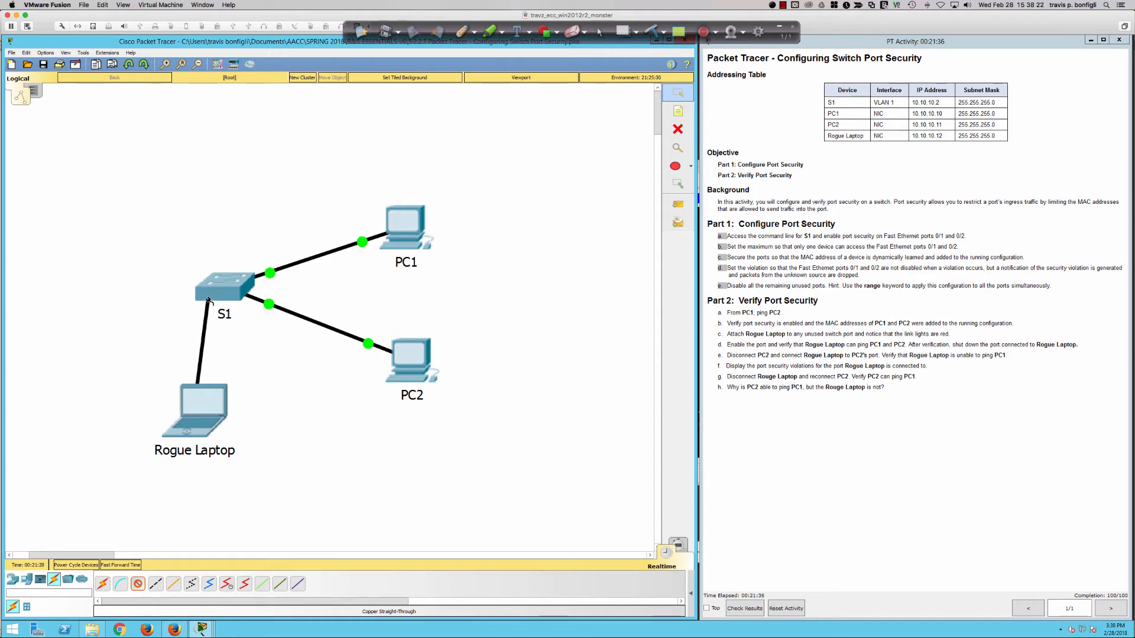
{"action": "left_click", "coordinate": [210, 300]}
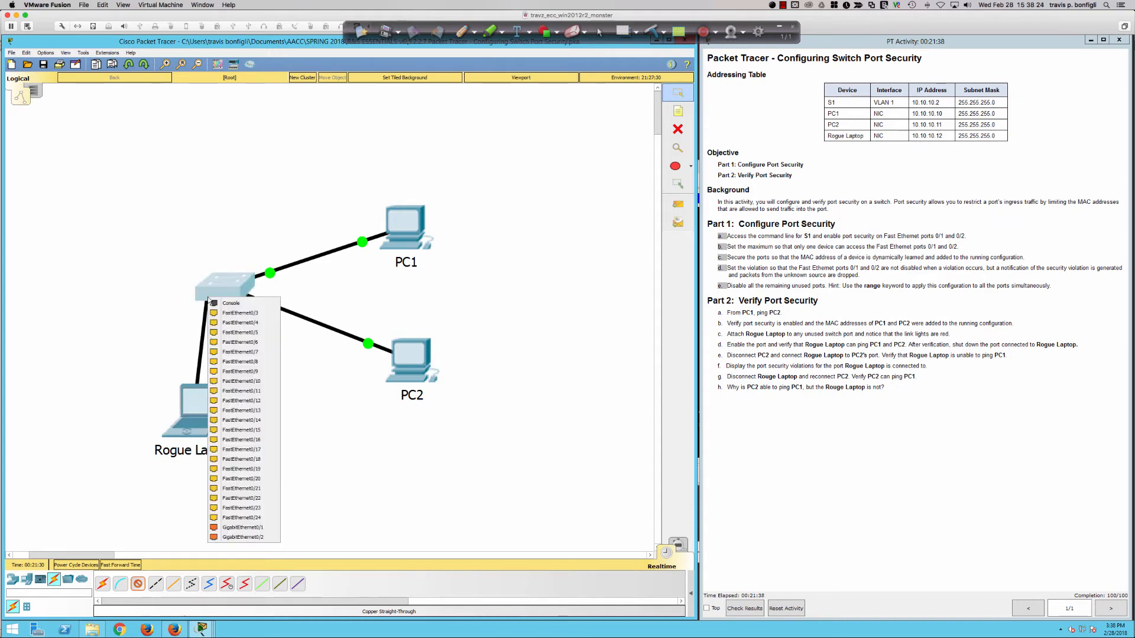
{"action": "left_click", "coordinate": [231, 313]}
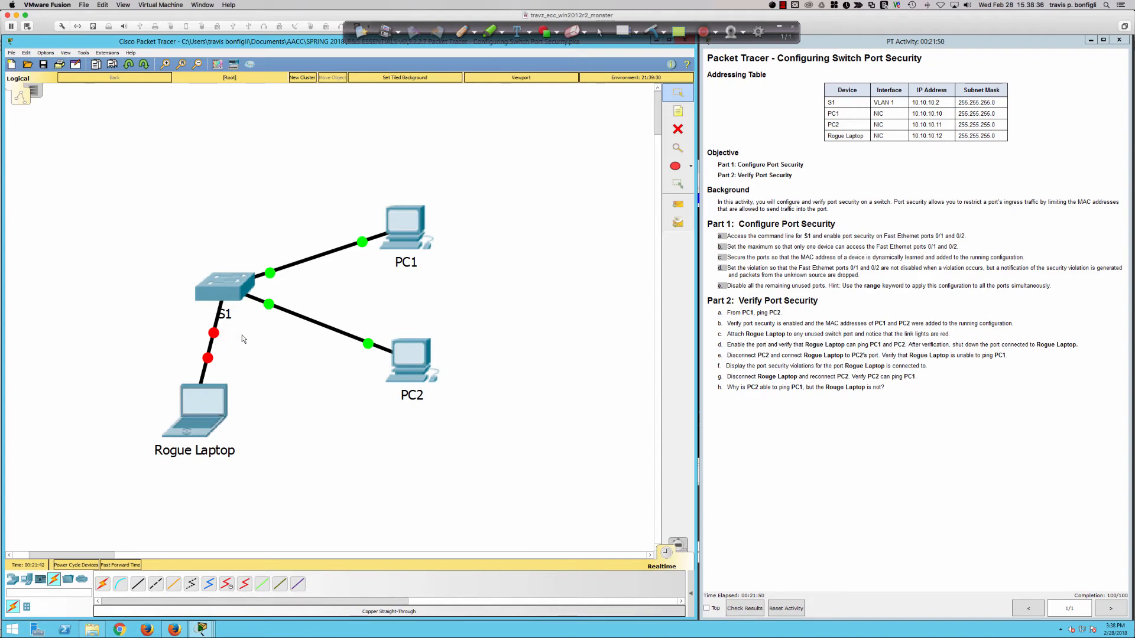
{"action": "left_click", "coordinate": [210, 286]}
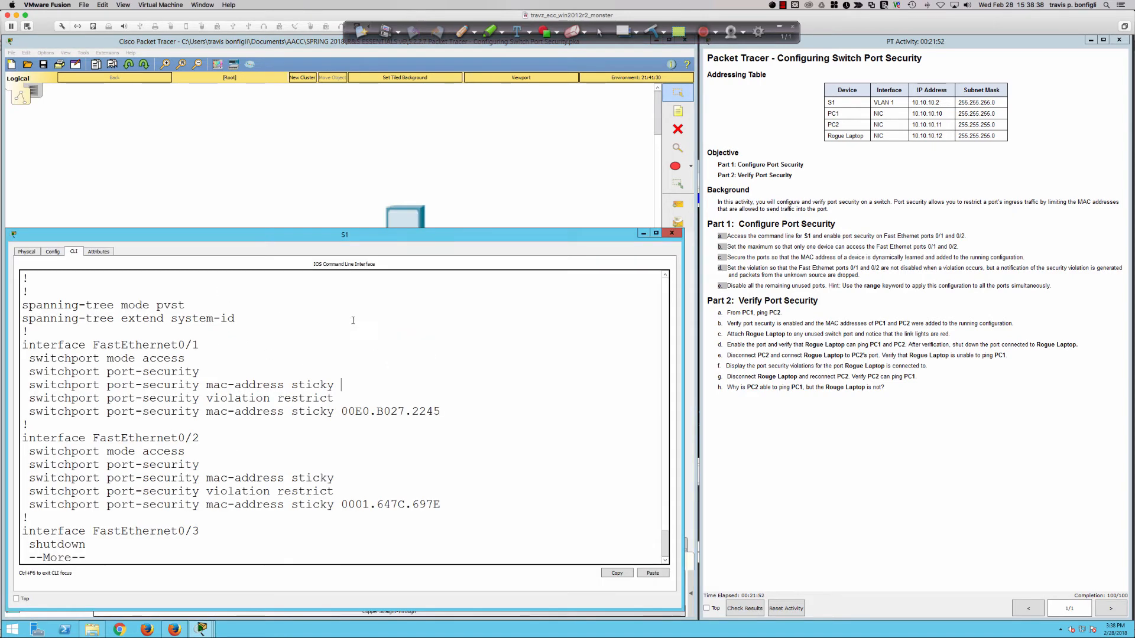
Enable FastEthernet0/3 with 'int fa0/3' and 'no shut', then close S1's window.
{"action": "type", "text": "q"}
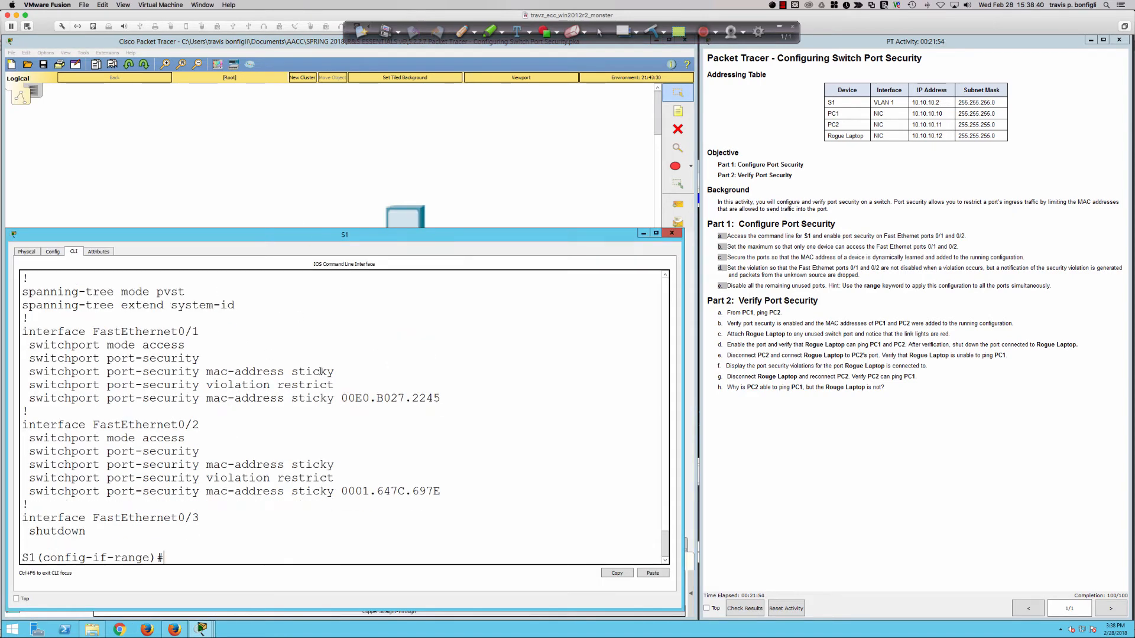
{"action": "type", "text": "int fa0/3"}
{"action": "key", "text": "Return"}
{"action": "type", "text": "no shut"}
{"action": "key", "text": "Return"}
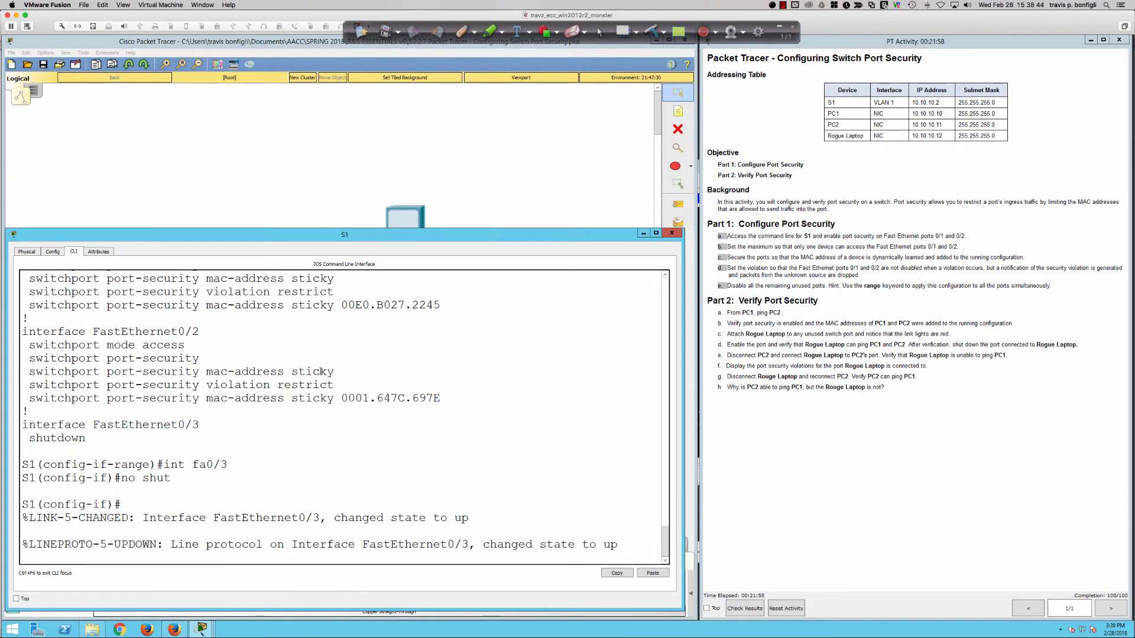
{"action": "left_click", "coordinate": [197, 159]}
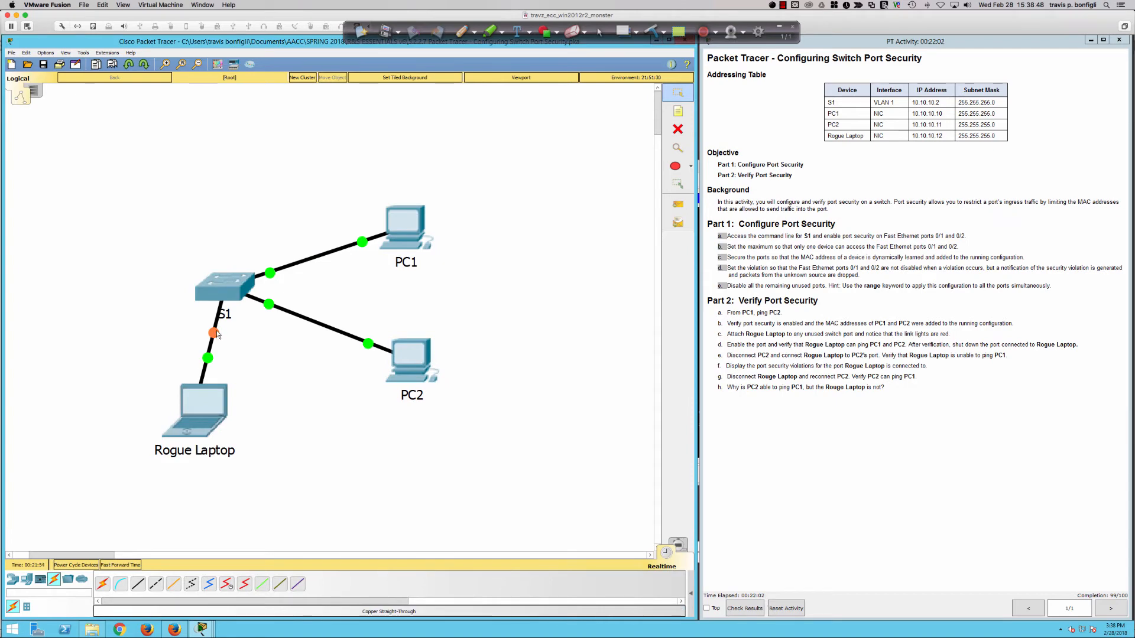
From Rogue Laptop's Command Prompt, ping PC1 at 10.10.10.10.
{"action": "left_click", "coordinate": [214, 415]}
{"action": "left_click", "coordinate": [216, 416]}
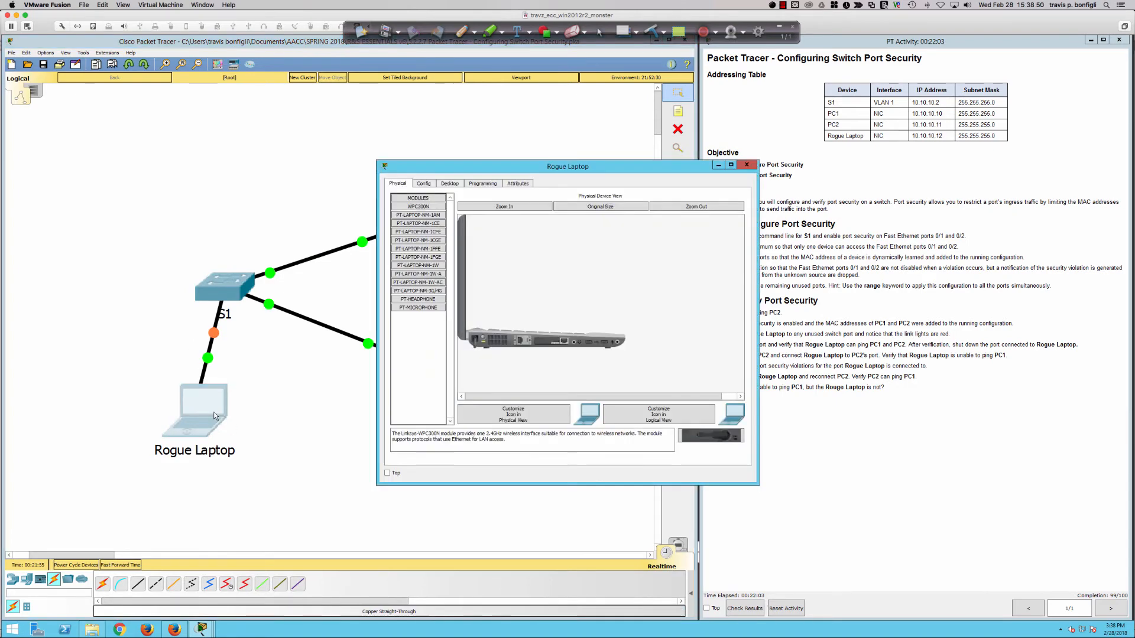
{"action": "left_click", "coordinate": [451, 184]}
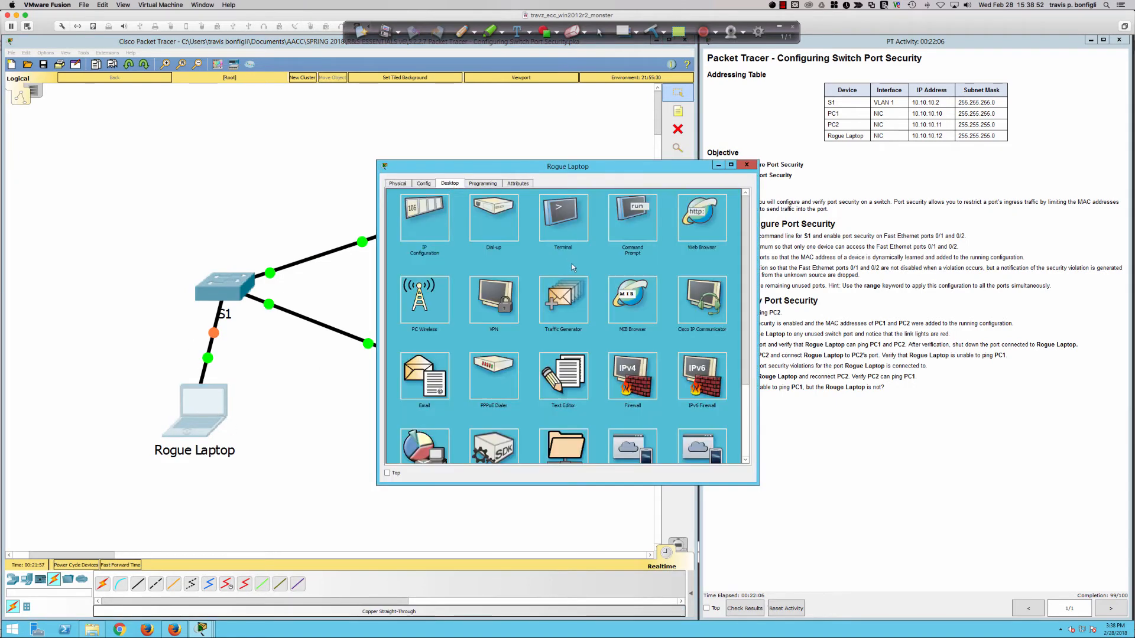
{"action": "left_click", "coordinate": [627, 219]}
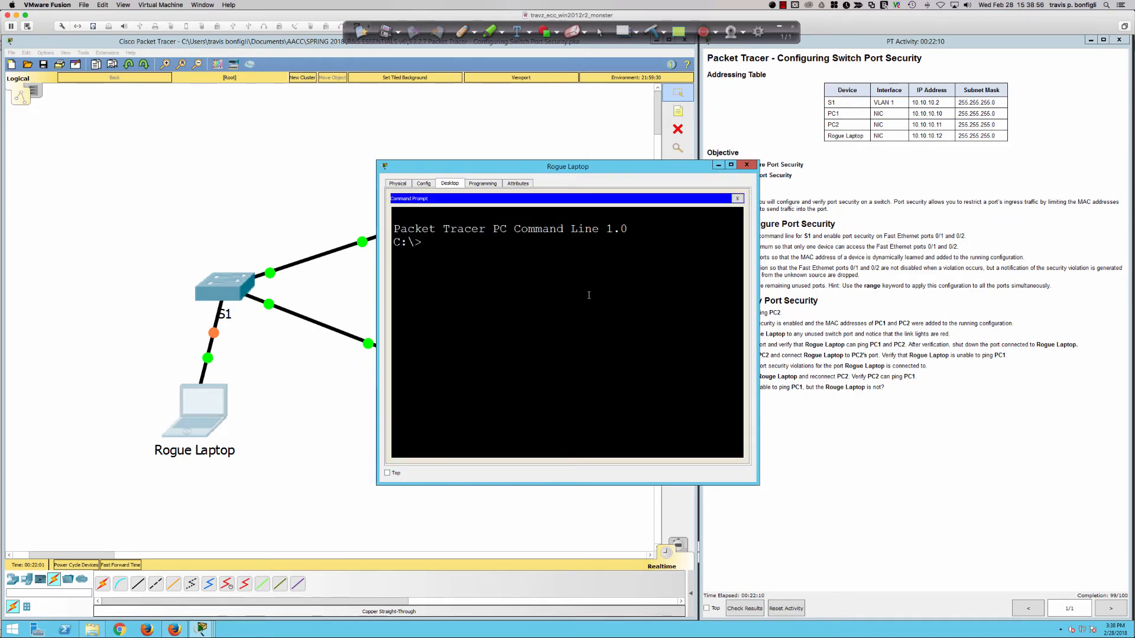
{"action": "type", "text": "ping 10."}
{"action": "type", "text": "101"}
{"action": "type", "text": "10.10.10"}
{"action": "key", "text": "Return"}
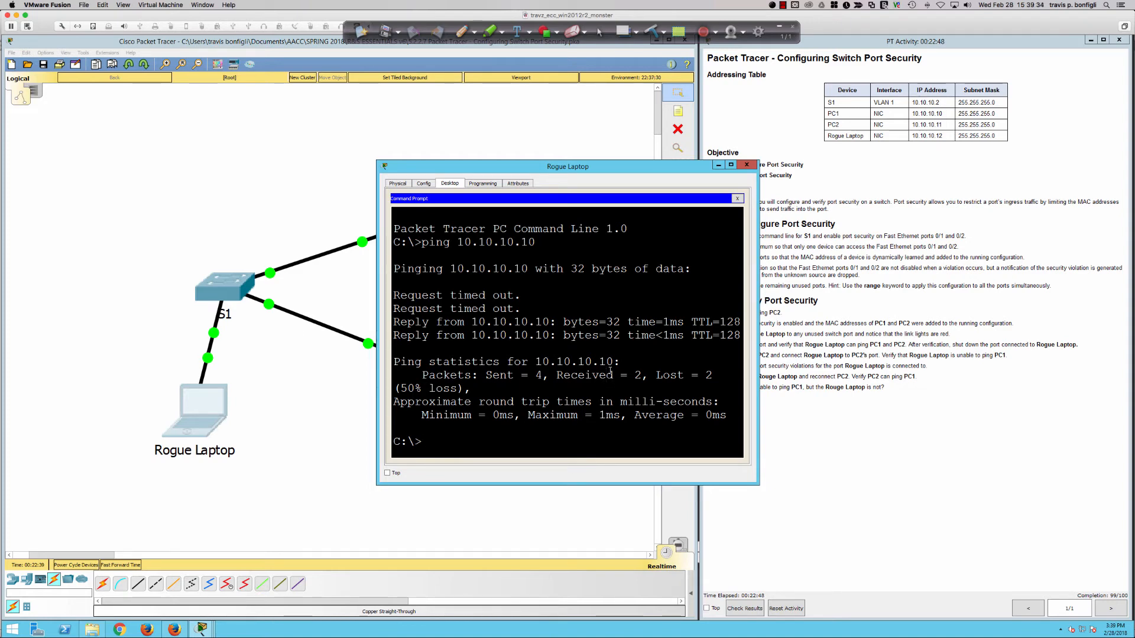
Edit the last command to ping PC2 at 10.10.10.11, getting 4 of 4 replies.
{"action": "key", "text": "Up"}
{"action": "key", "text": "BackSpace"}
{"action": "type", "text": "10.10.10.1"}
{"action": "key", "text": "Return"}
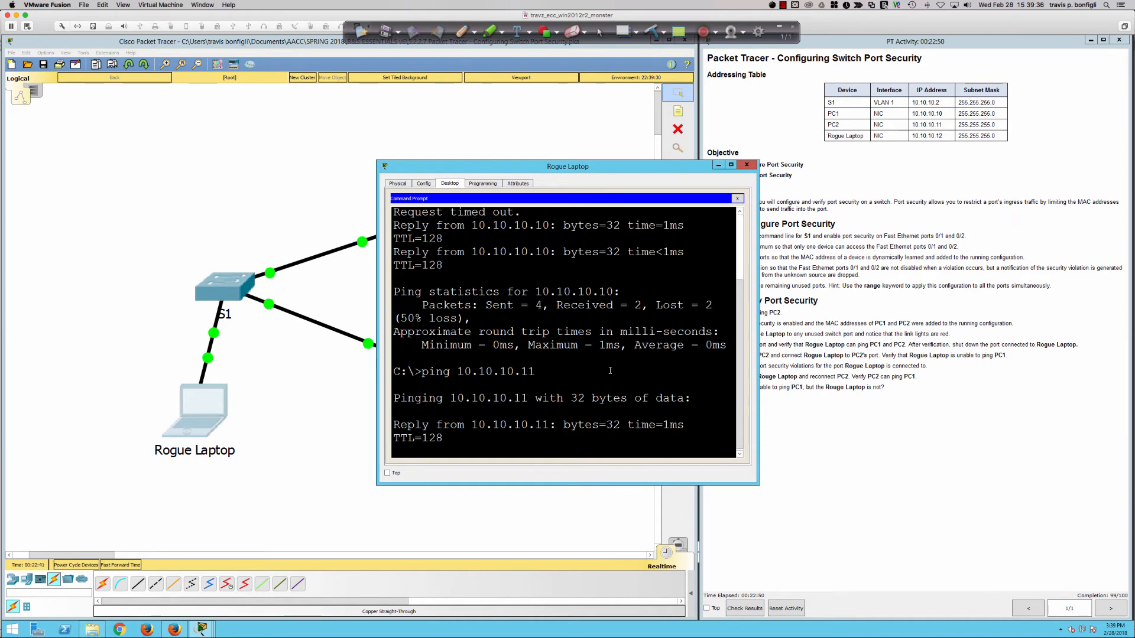
{"action": "left_click", "coordinate": [913, 392]}
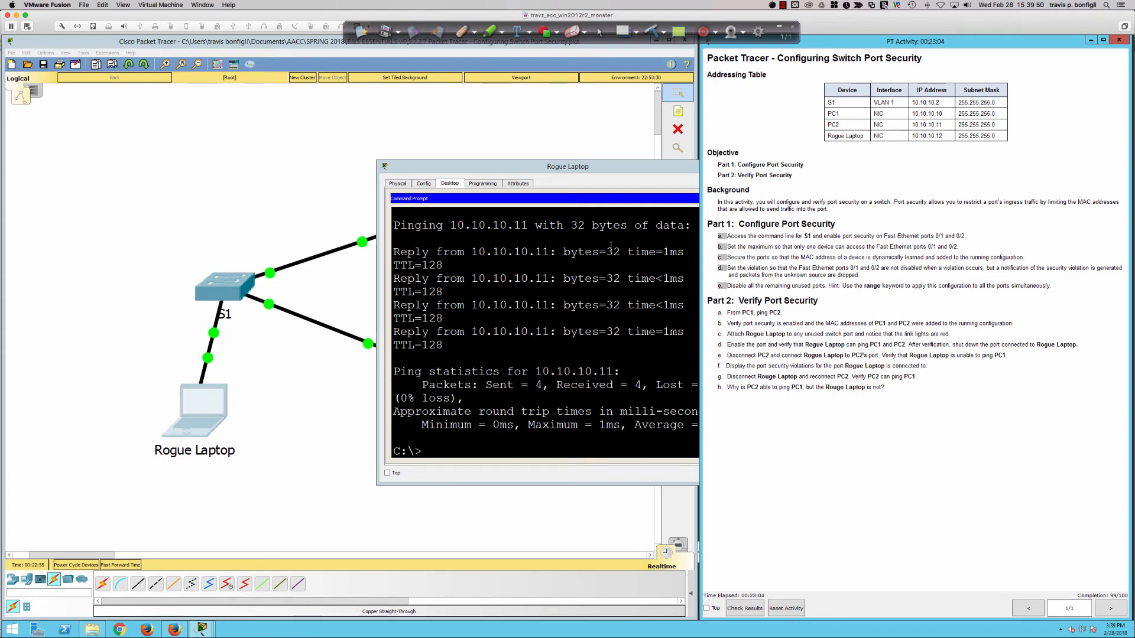
Delete the cable between S1 and PC2.
{"action": "left_click", "coordinate": [368, 121]}
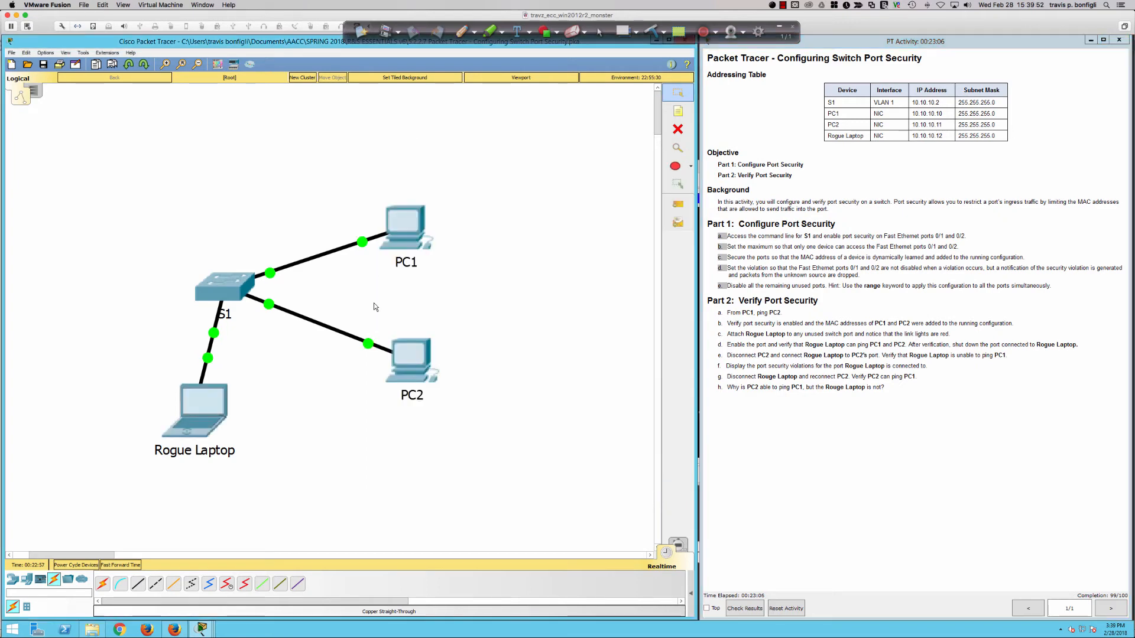
{"action": "left_click", "coordinate": [678, 129]}
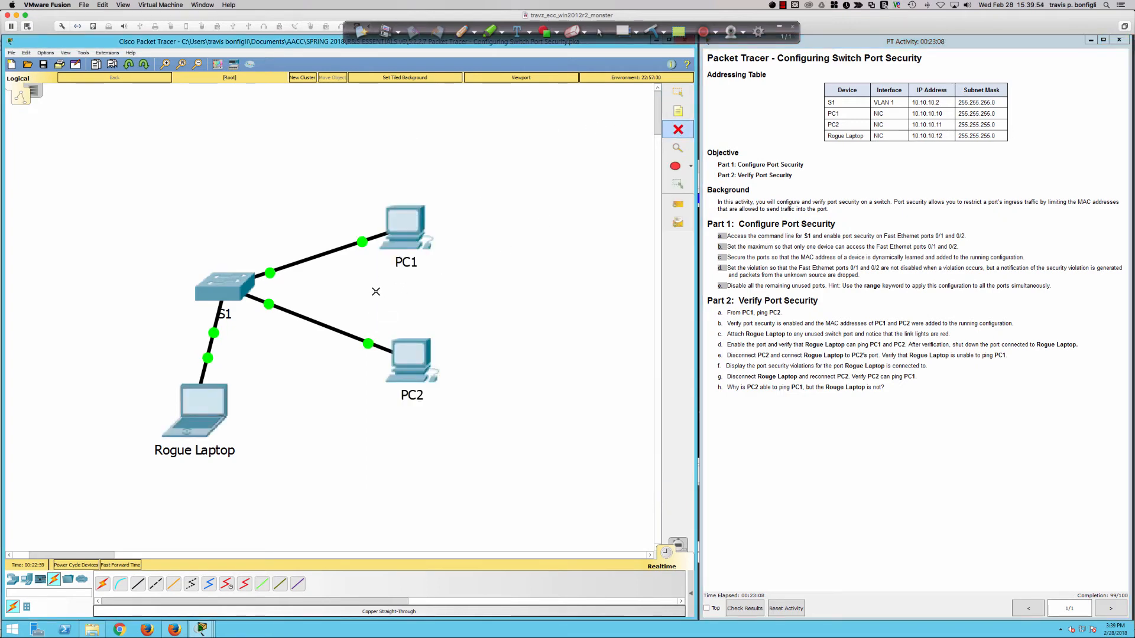
{"action": "left_click", "coordinate": [318, 324]}
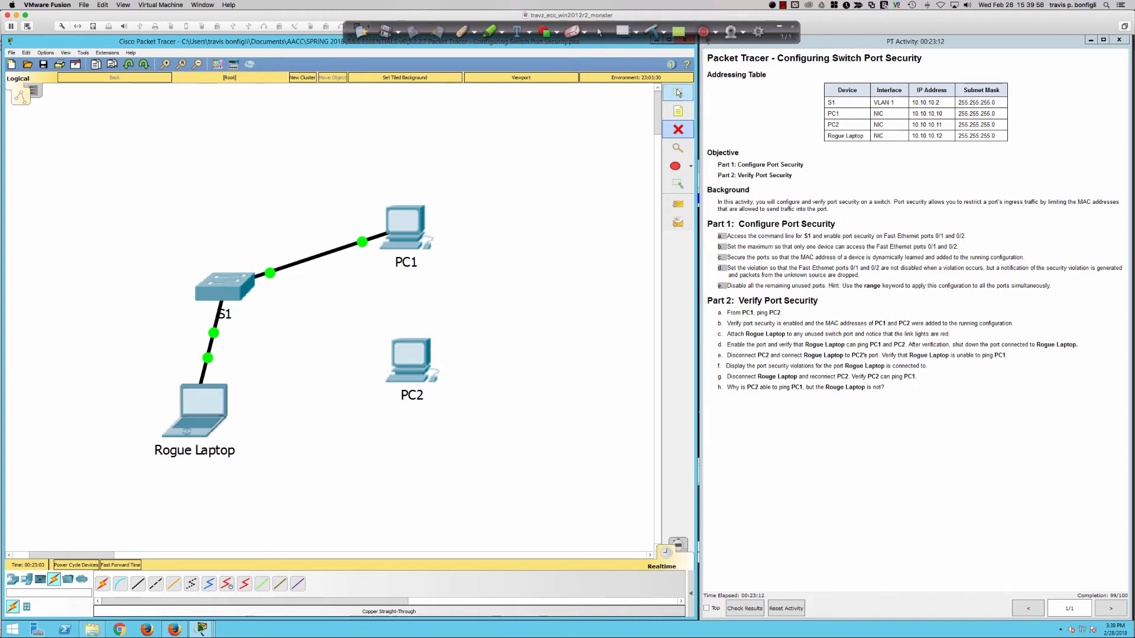
{"action": "left_click", "coordinate": [678, 92]}
Confirm in S1's CLI that FastEthernet0/2 went down, then close the S1 window.
{"action": "left_click", "coordinate": [228, 296]}
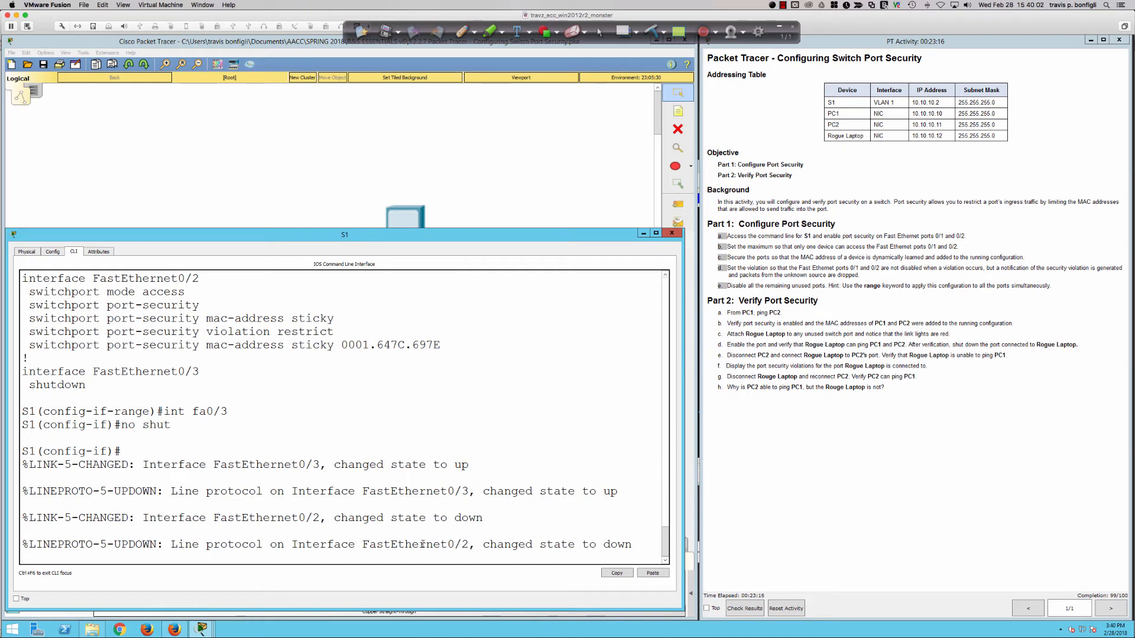
{"action": "mouse_move", "coordinate": [442, 544]}
{"action": "left_mouse_down"}
{"action": "mouse_move", "coordinate": [477, 543]}
{"action": "mouse_move", "coordinate": [419, 545]}
{"action": "left_mouse_up"}
{"action": "left_click", "coordinate": [480, 542]}
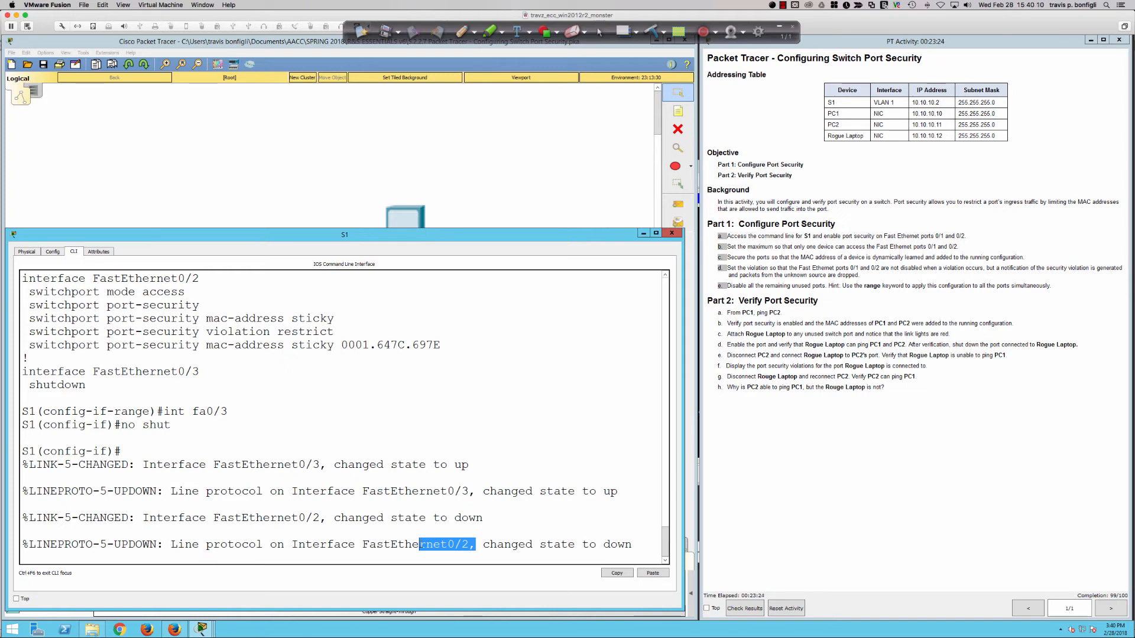
{"action": "key", "text": "Return"}
{"action": "key", "text": "Return"}
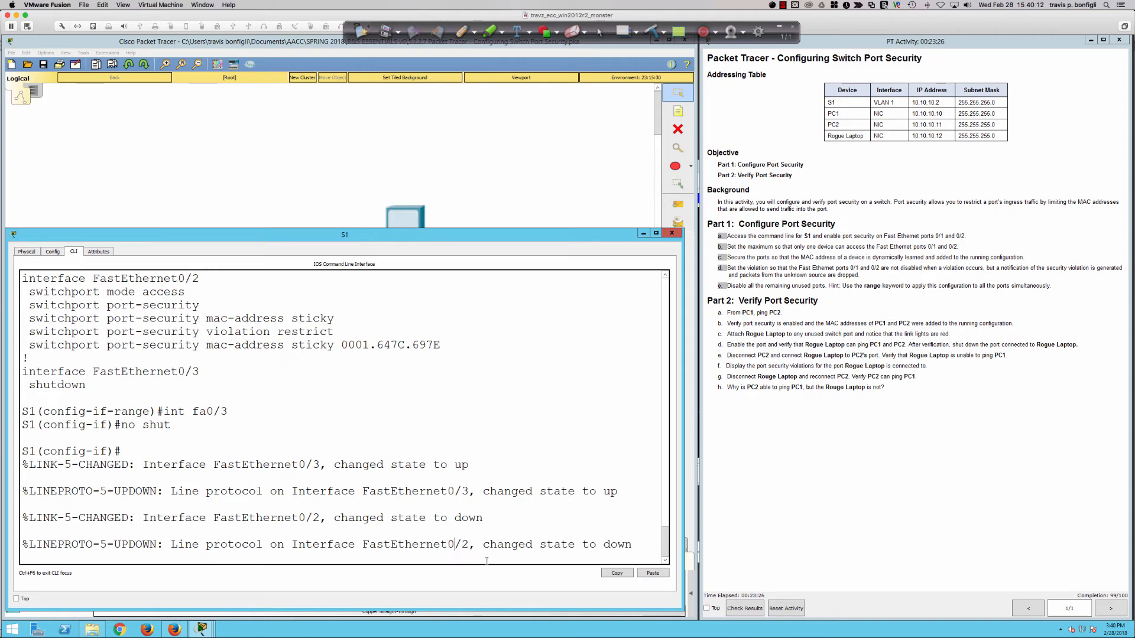
{"action": "left_click", "coordinate": [672, 233]}
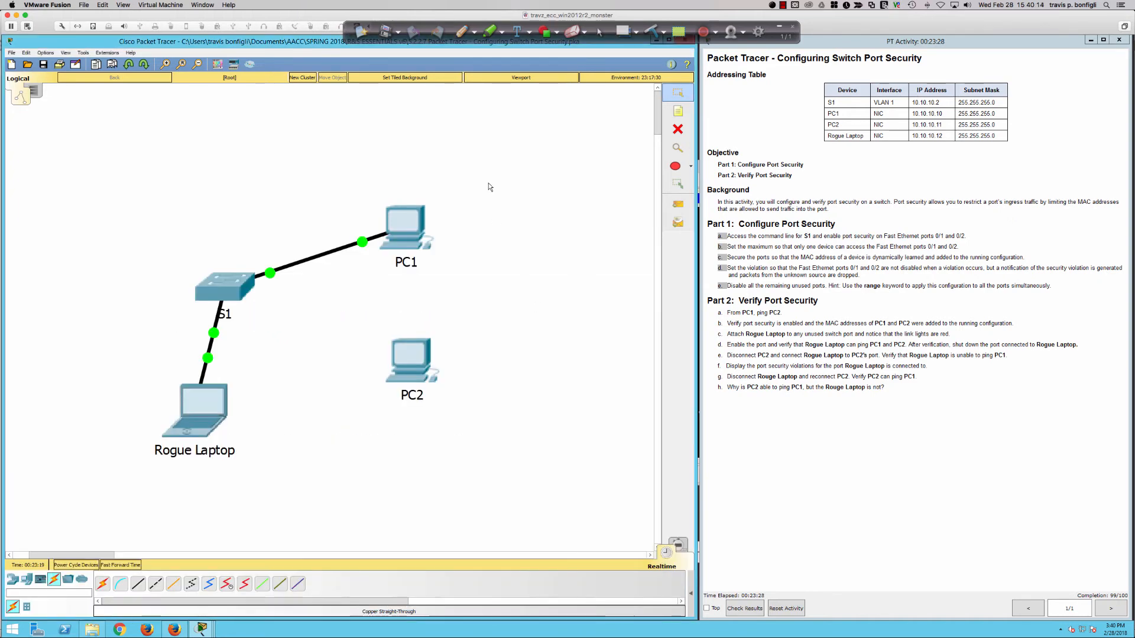
Delete the existing link between S1 and Rogue Laptop.
{"action": "left_click", "coordinate": [679, 131]}
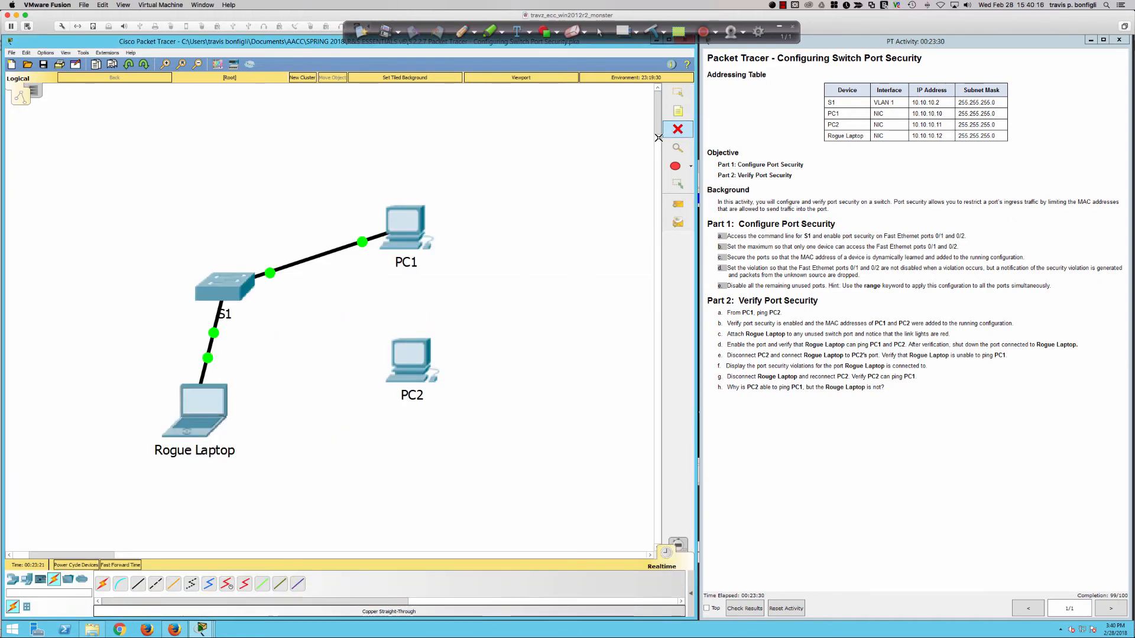
{"action": "left_click", "coordinate": [211, 343]}
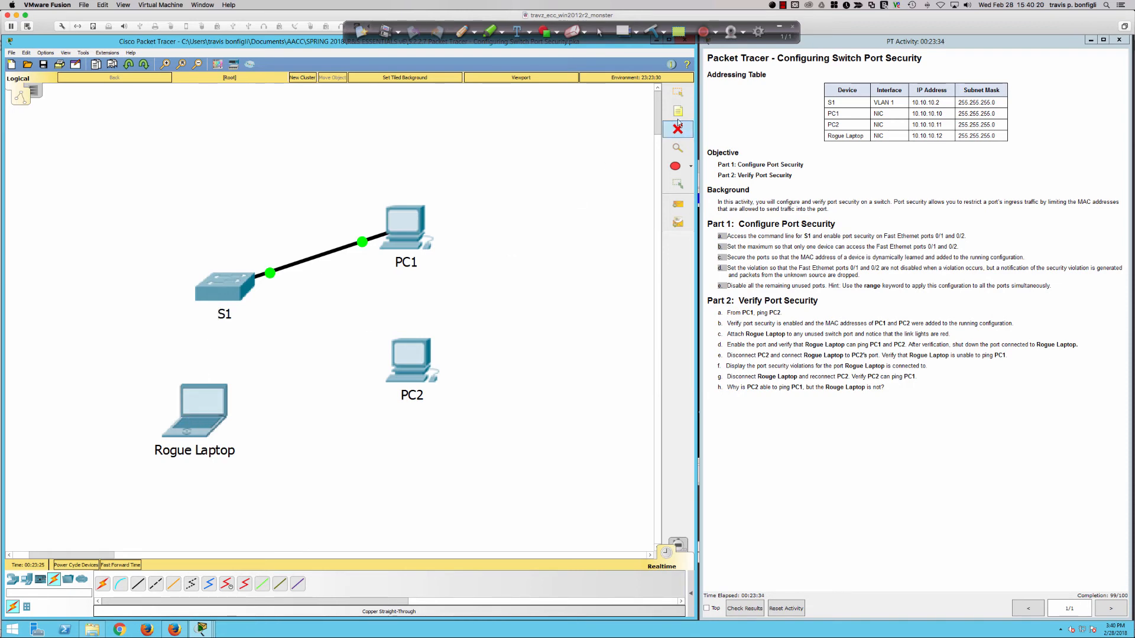
{"action": "left_click", "coordinate": [678, 92]}
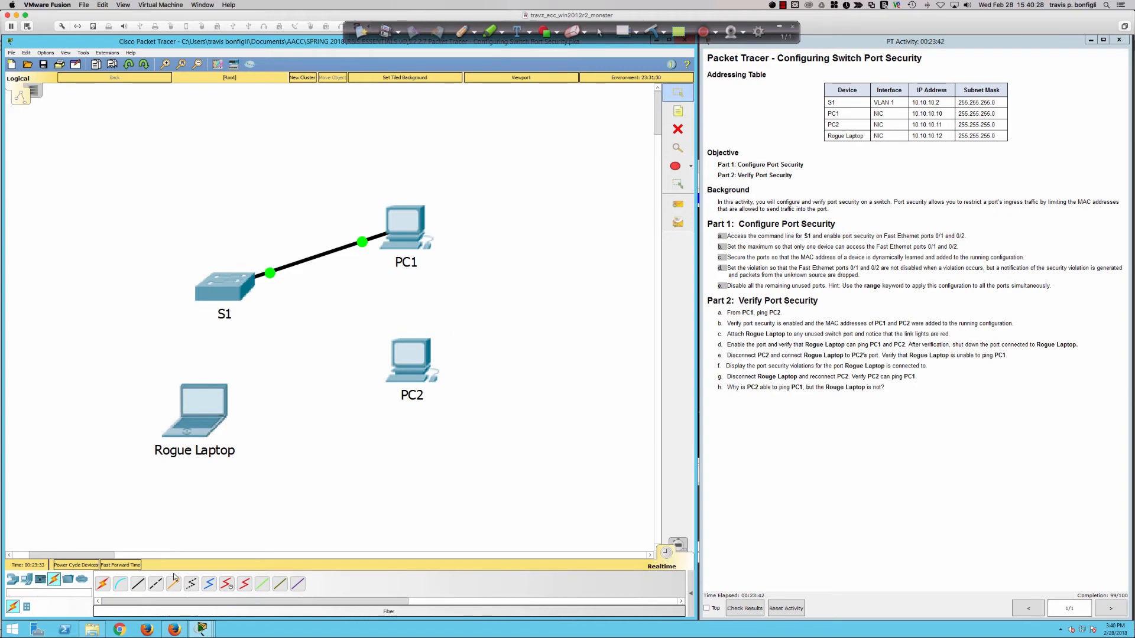
Cable Rogue Laptop's FastEthernet0 to S1's FastEthernet0/2 with a copper straight-through cable.
{"action": "left_click", "coordinate": [137, 585]}
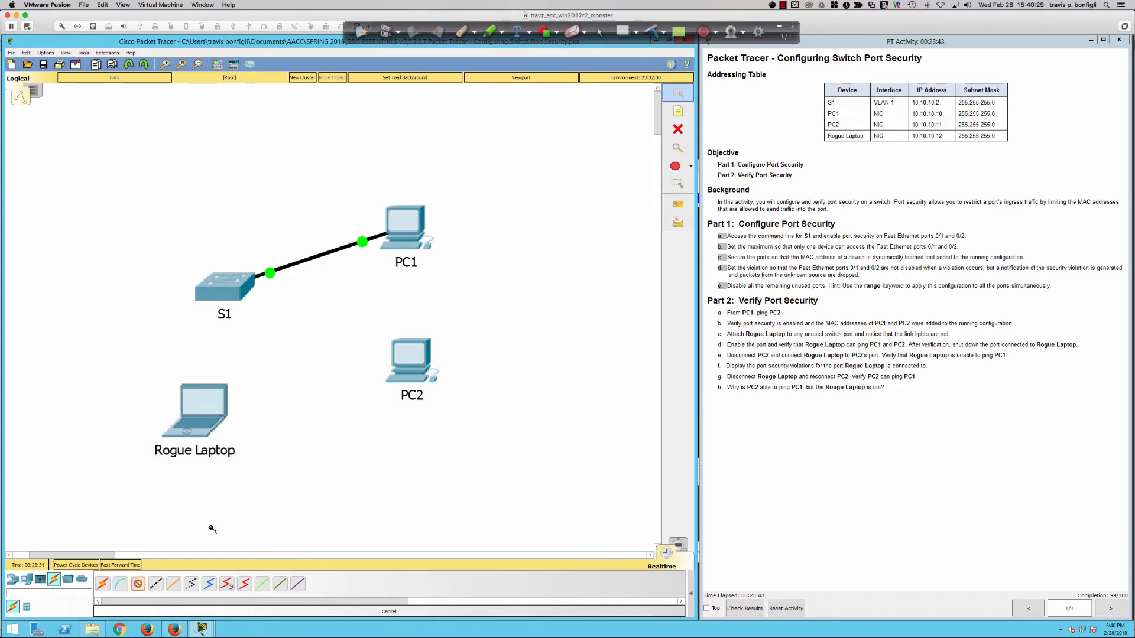
{"action": "left_click", "coordinate": [207, 417]}
{"action": "left_click", "coordinate": [236, 451]}
{"action": "left_click", "coordinate": [221, 298]}
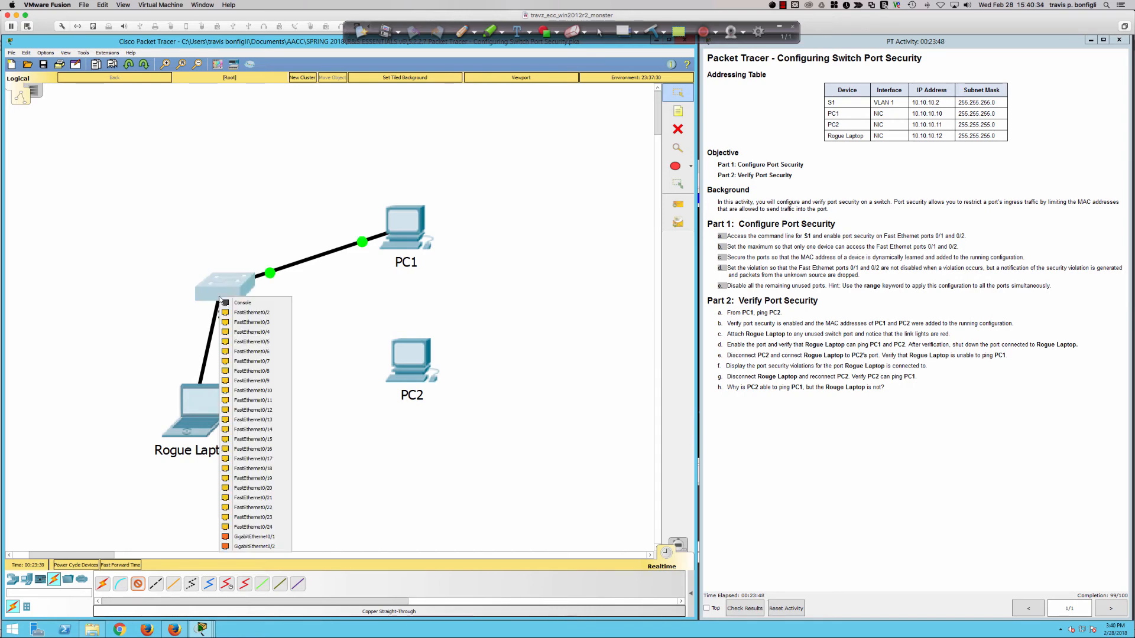
{"action": "left_click", "coordinate": [253, 313]}
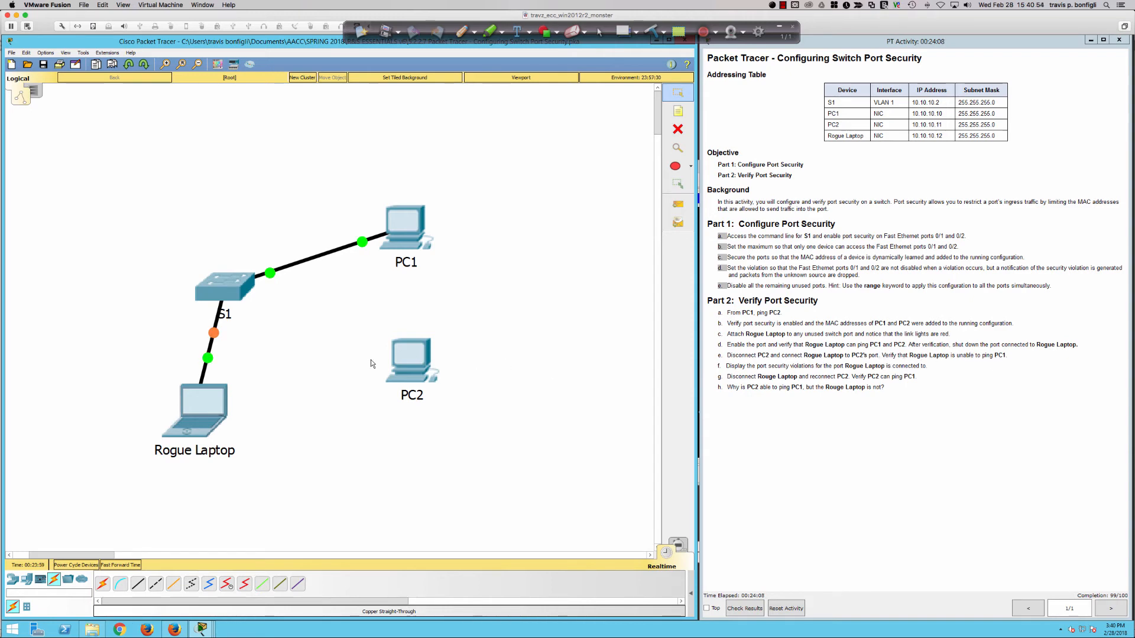
Run 'do sh run' on S1 and locate Fa0/2's sticky MAC 0001.647C.697E.
{"action": "left_click", "coordinate": [226, 281]}
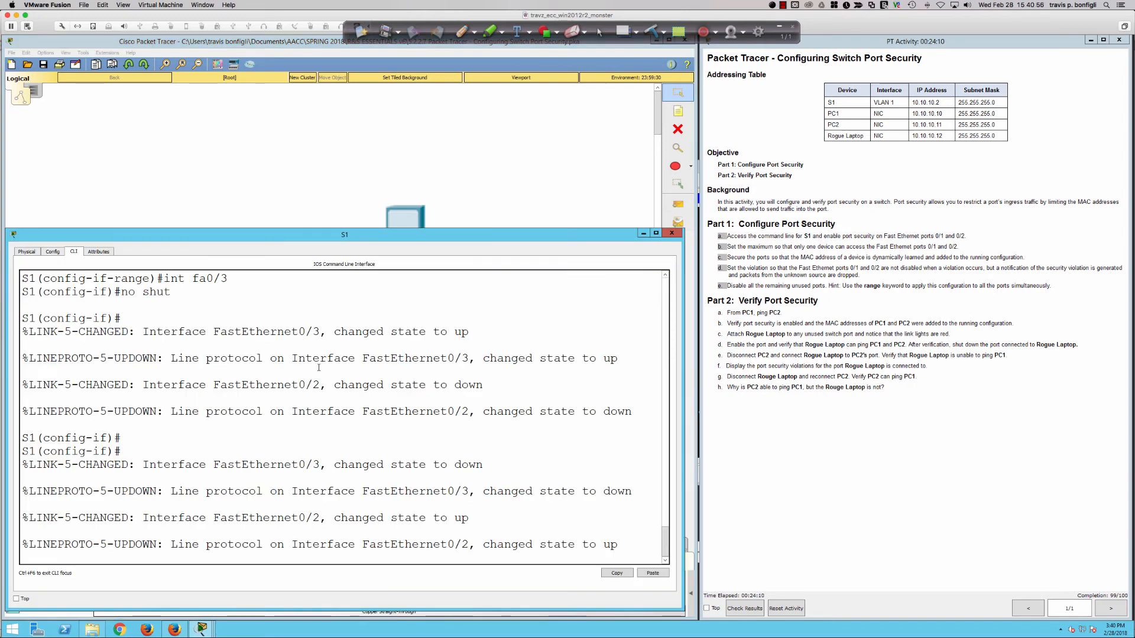
{"action": "key", "text": "Return"}
{"action": "key", "text": "Return"}
{"action": "key", "text": "Return"}
{"action": "key", "text": "Return"}
{"action": "key", "text": "Return"}
{"action": "key", "text": "Return"}
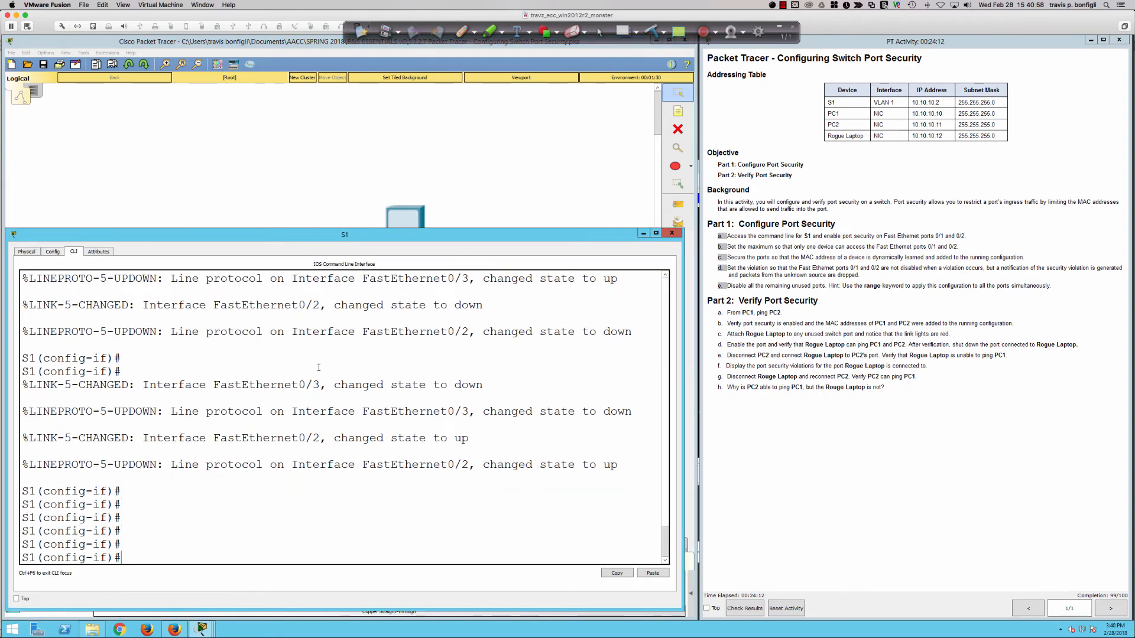
{"action": "type", "text": "do sh run"}
{"action": "key", "text": "Return"}
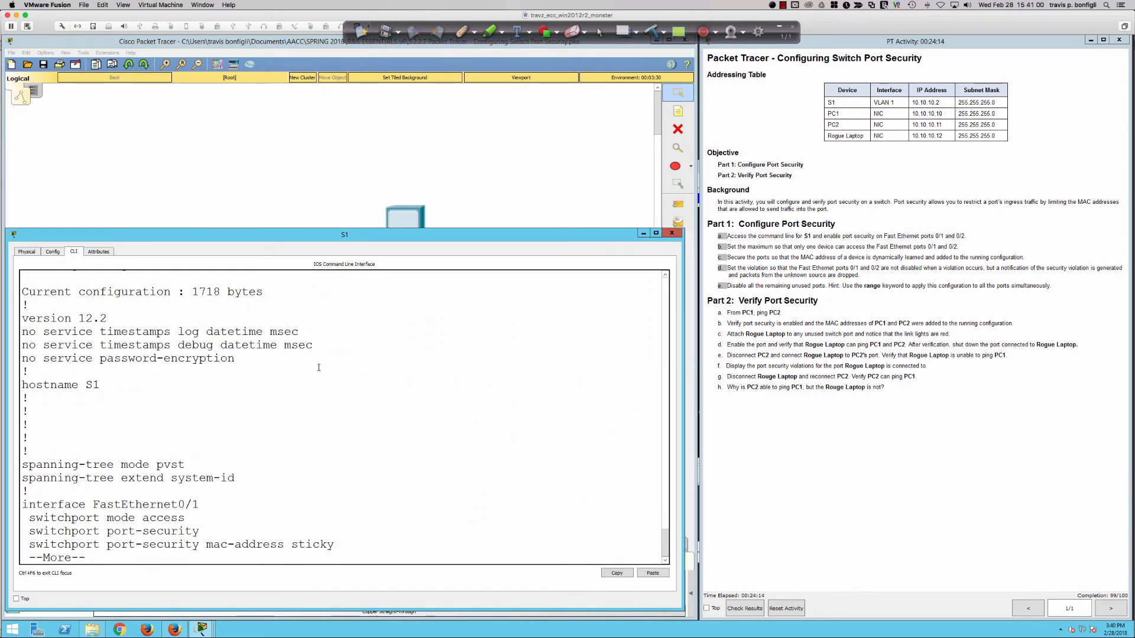
{"action": "key", "text": "Return"}
{"action": "key", "text": "Return"}
{"action": "key", "text": "Return"}
{"action": "key", "text": "Return"}
{"action": "key", "text": "Return"}
{"action": "key", "text": "Return"}
{"action": "key", "text": "Return"}
{"action": "key", "text": "Return"}
{"action": "key", "text": "Return"}
{"action": "key", "text": "Return"}
{"action": "key", "text": "Return"}
{"action": "key", "text": "Return"}
{"action": "key", "text": "Return"}
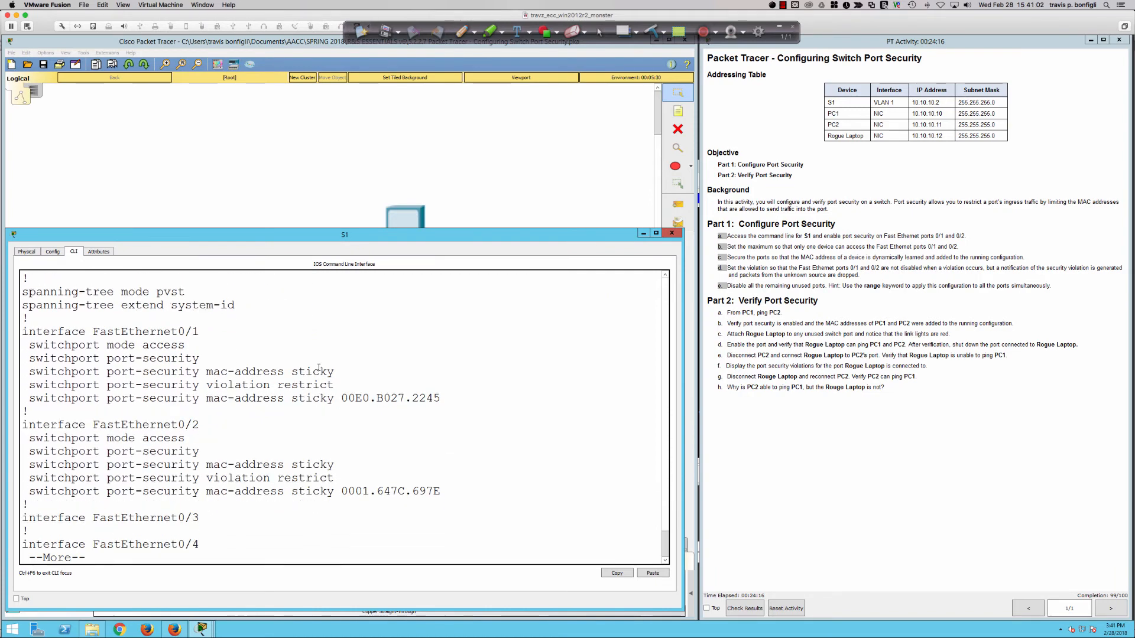
{"action": "key", "text": "q"}
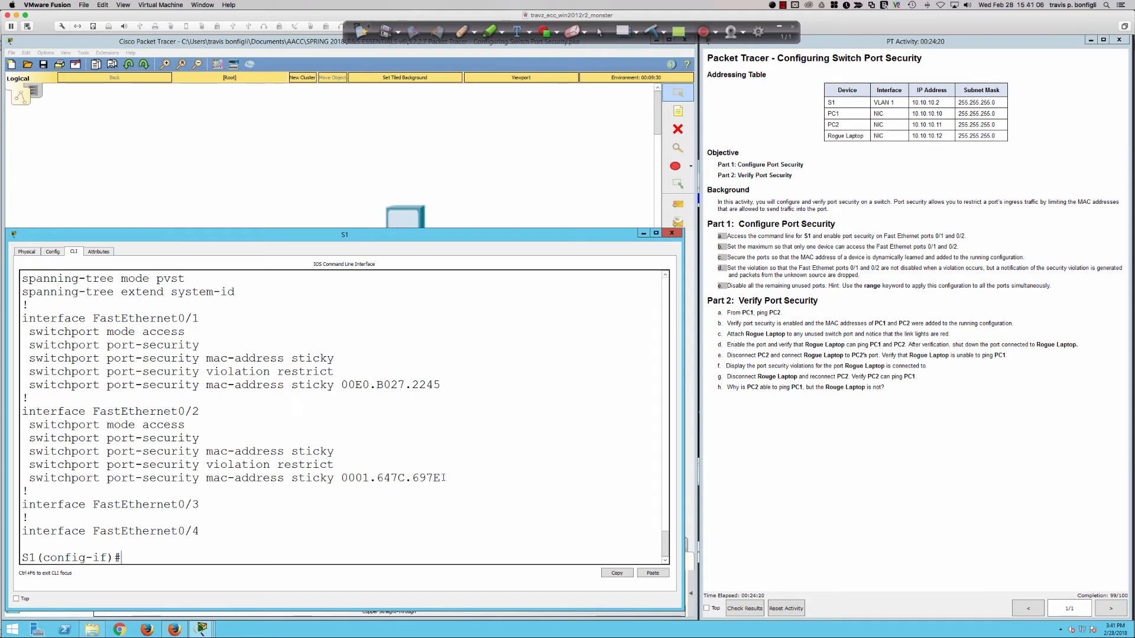
{"action": "left_click_drag", "start_coordinate": [442, 477], "coordinate": [339, 477]}
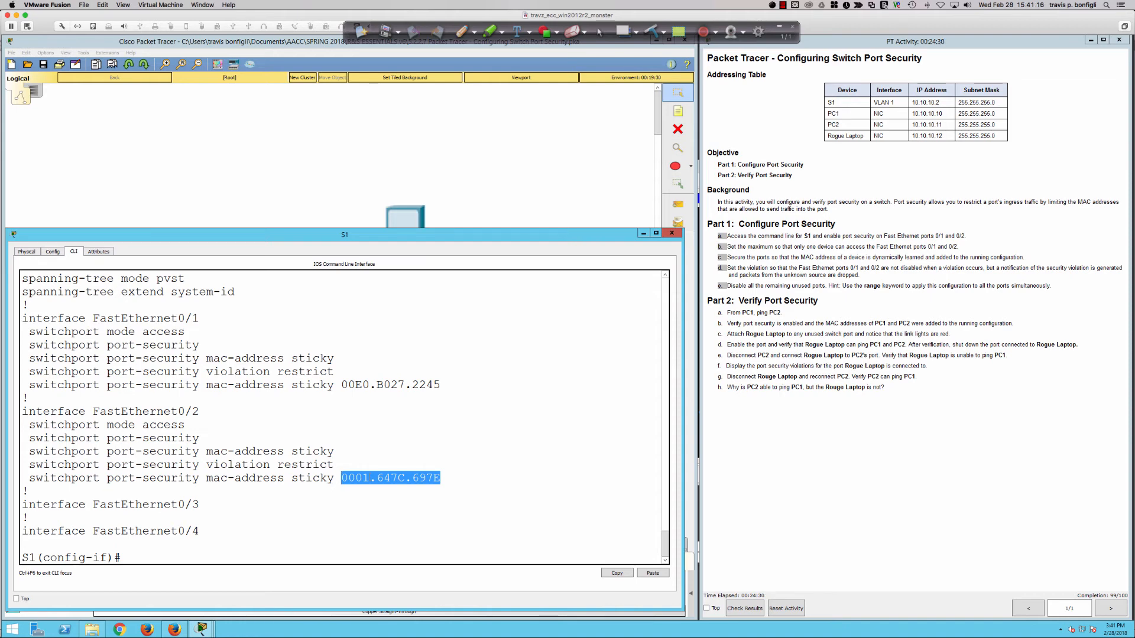
{"action": "left_click", "coordinate": [478, 468]}
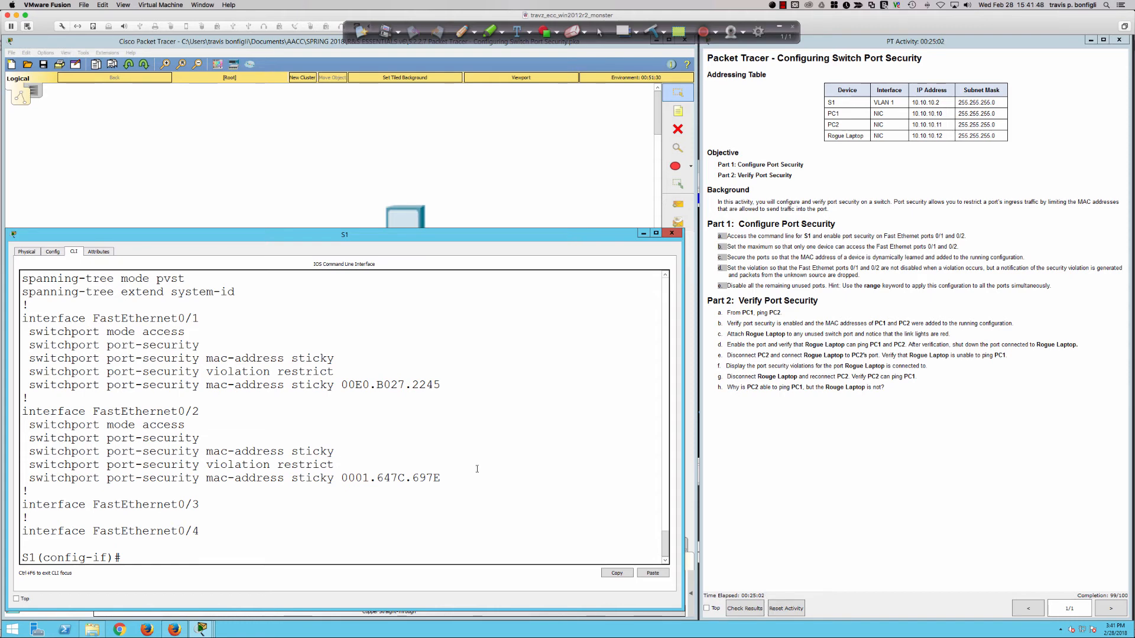
{"action": "left_click", "coordinate": [480, 155]}
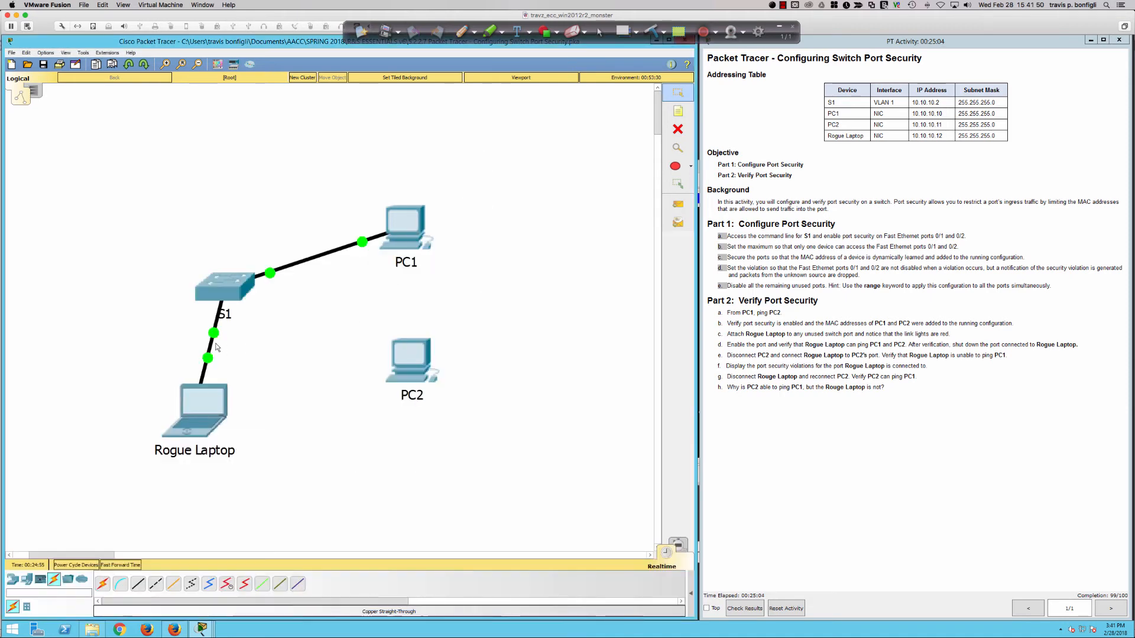
Reopen S1's CLI to recheck the Fa0/2 sticky MAC, then close the window.
{"action": "left_click", "coordinate": [223, 304]}
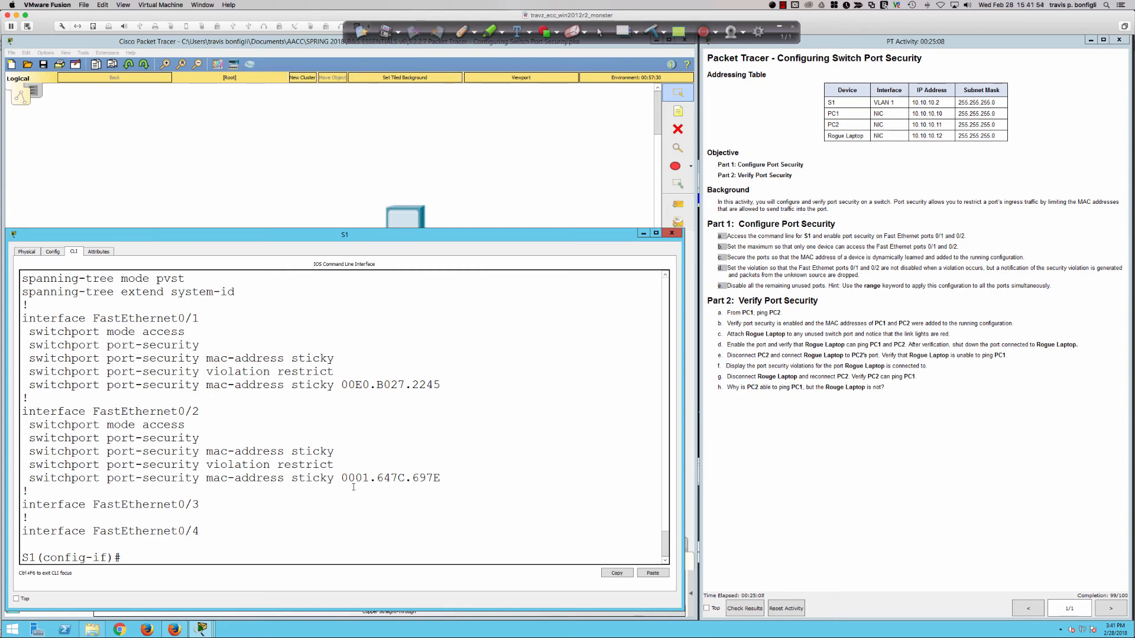
{"action": "left_click_drag", "start_coordinate": [335, 479], "coordinate": [442, 479]}
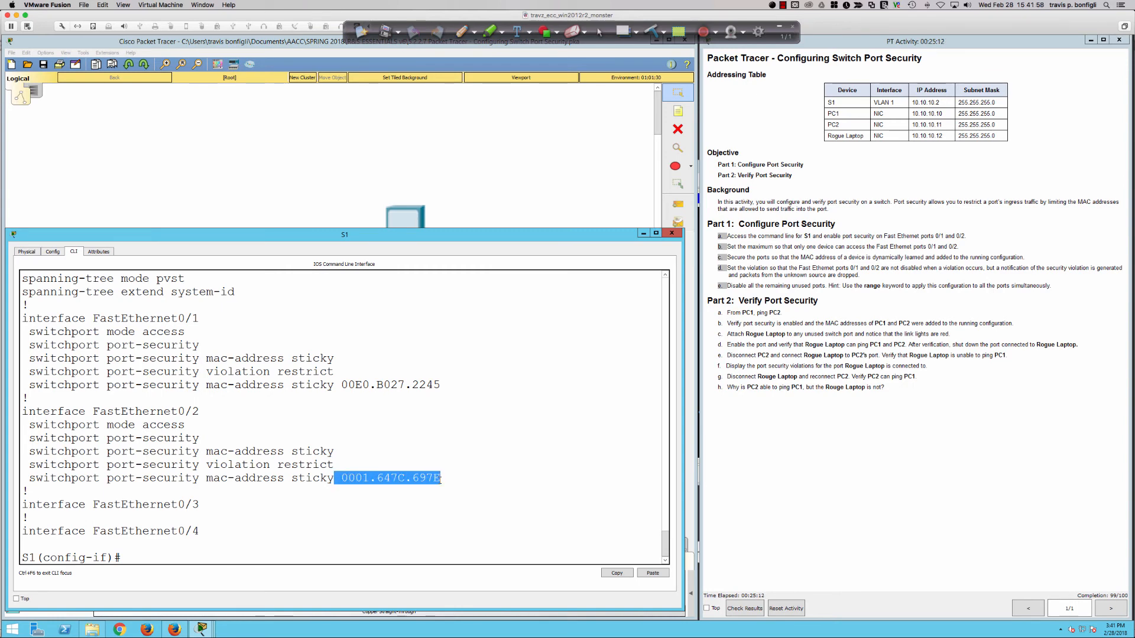
{"action": "left_click", "coordinate": [448, 479]}
{"action": "left_click", "coordinate": [672, 233]}
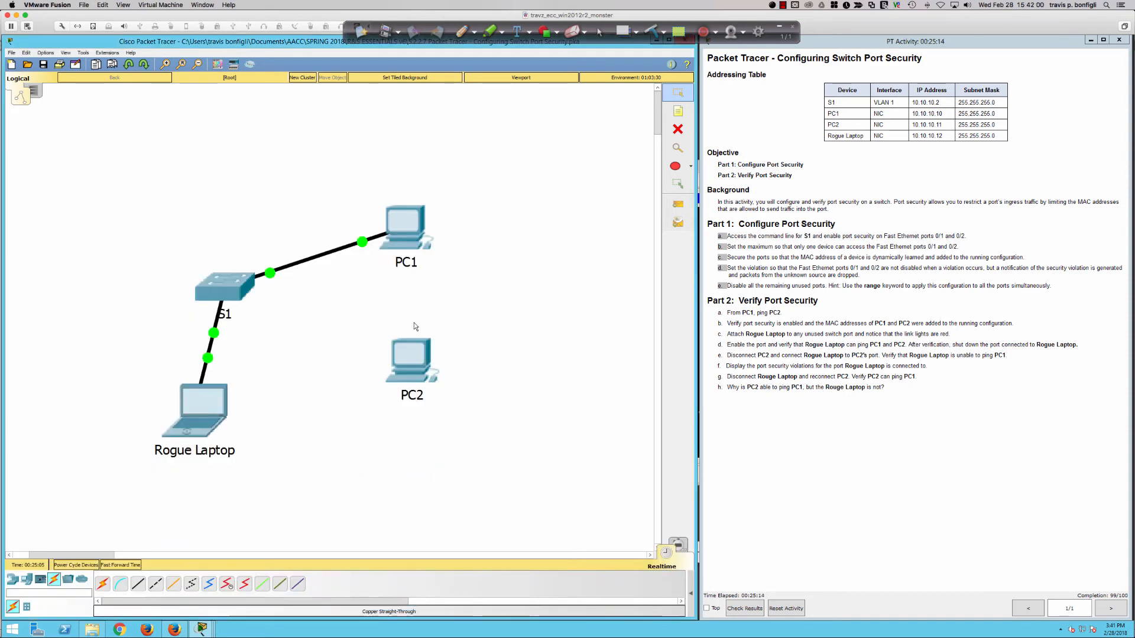
Ping 10.10.10.10 from Rogue Laptop; all four requests time out.
{"action": "left_click", "coordinate": [192, 430]}
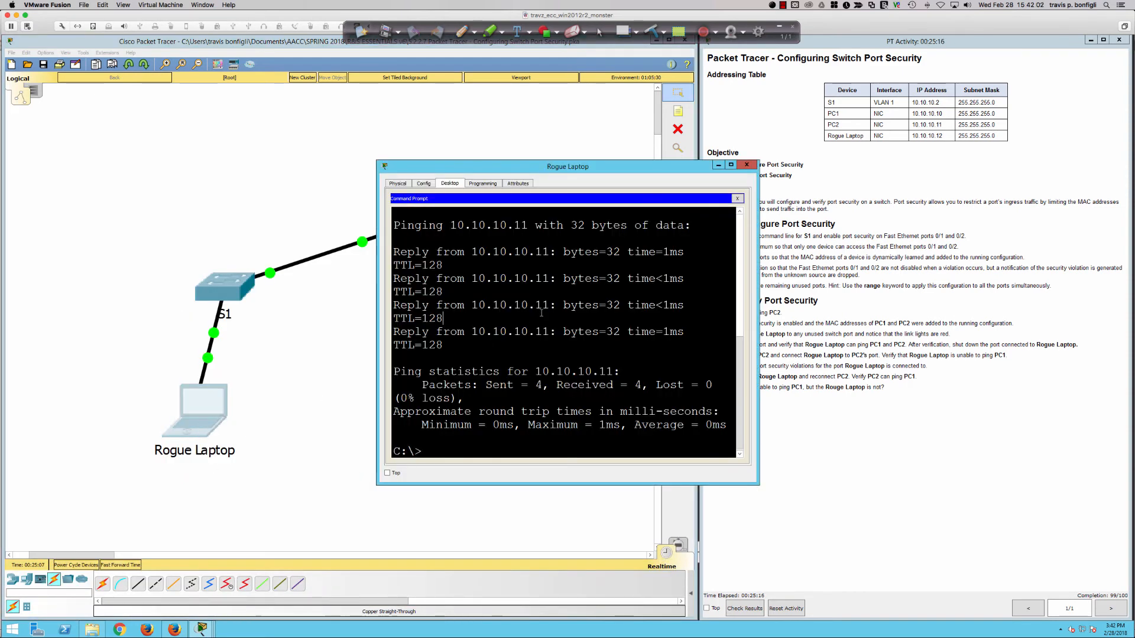
{"action": "type", "text": "ping 10.10.10.11"}
{"action": "key", "text": "BackSpace"}
{"action": "type", "text": "0"}
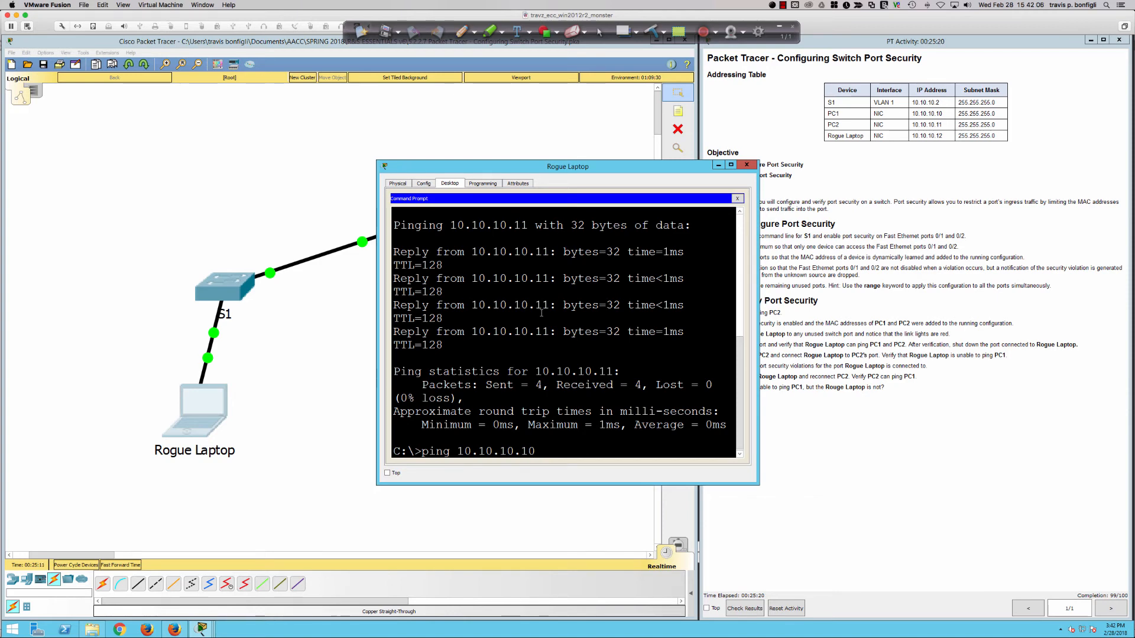
{"action": "key", "text": "Return"}
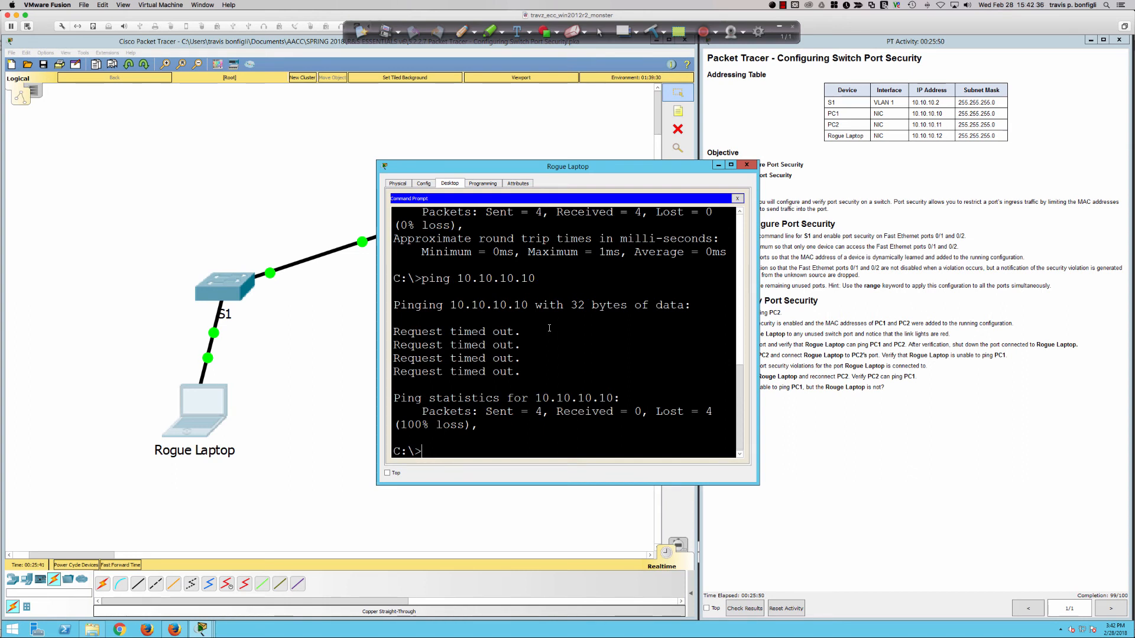
{"action": "left_click", "coordinate": [236, 286]}
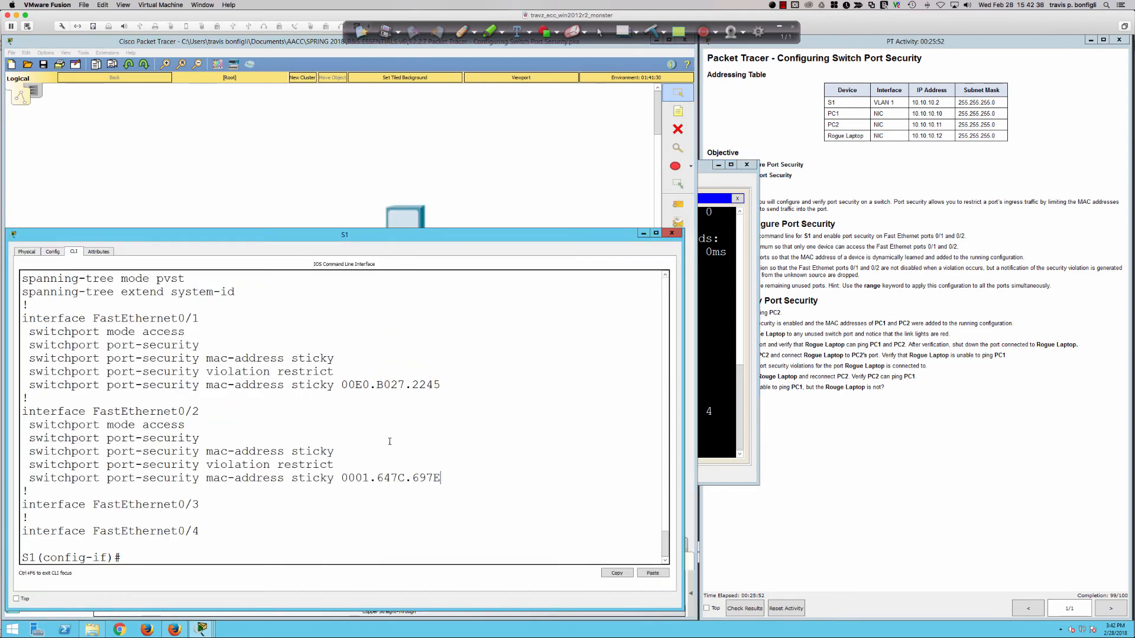
Highlight Fa0/2's sticky MAC 0001.647C.697E and its 'violation restrict' line in S1's configuration.
{"action": "left_click_drag", "start_coordinate": [346, 473], "coordinate": [449, 476]}
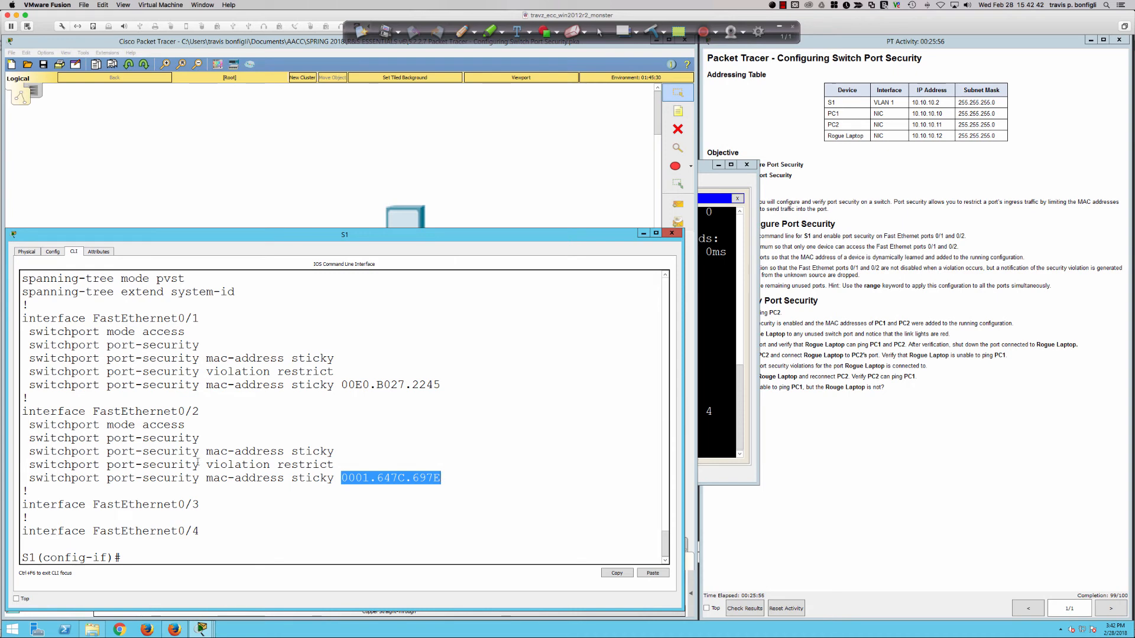
{"action": "left_click_drag", "start_coordinate": [201, 465], "coordinate": [337, 464]}
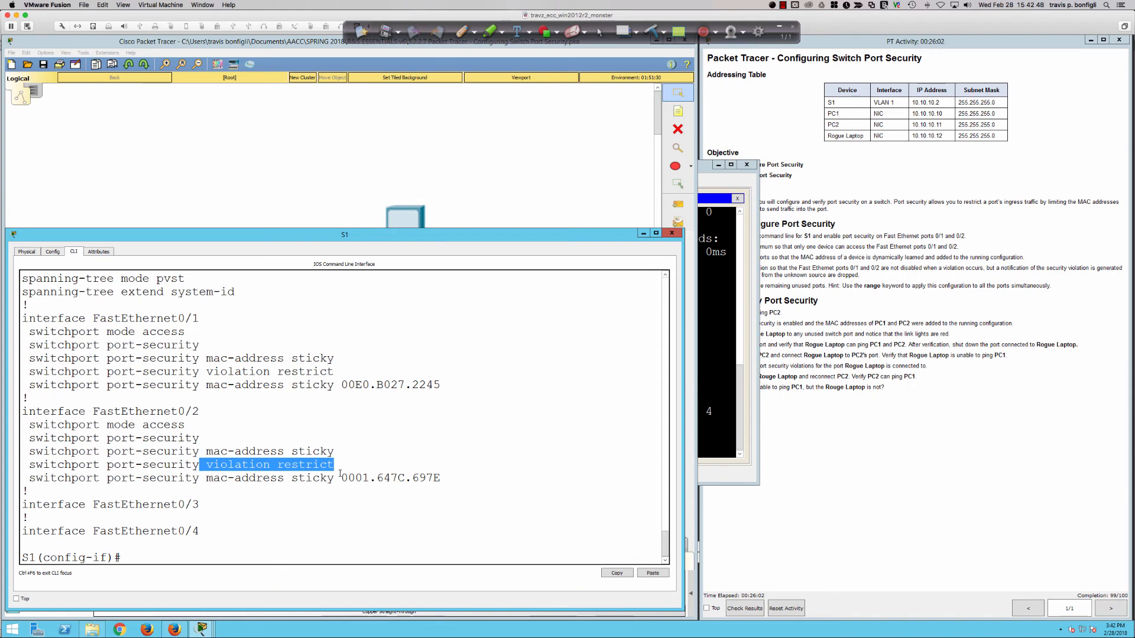
{"action": "left_click_drag", "start_coordinate": [340, 475], "coordinate": [441, 478]}
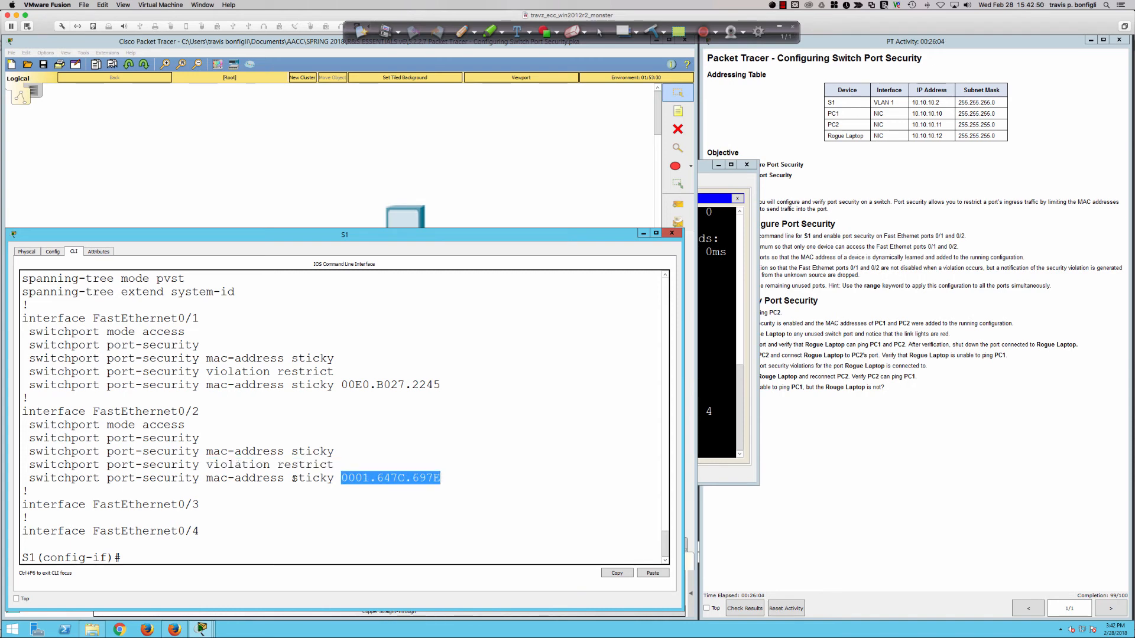
{"action": "left_click_drag", "start_coordinate": [278, 466], "coordinate": [308, 466]}
{"action": "left_click", "coordinate": [388, 462]}
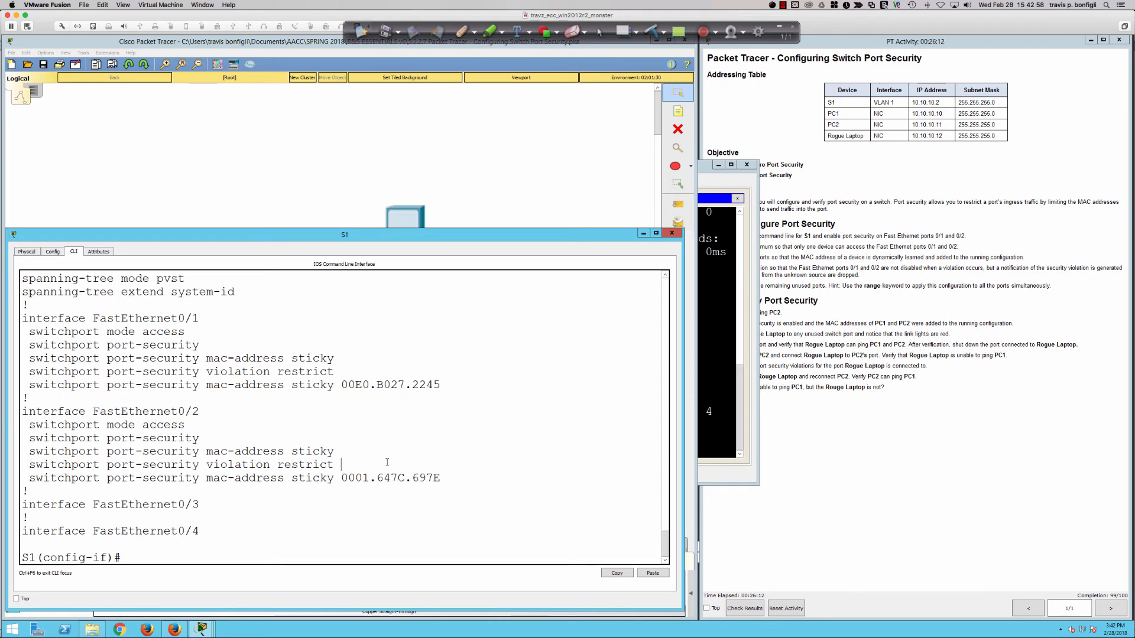
{"action": "left_click", "coordinate": [712, 360]}
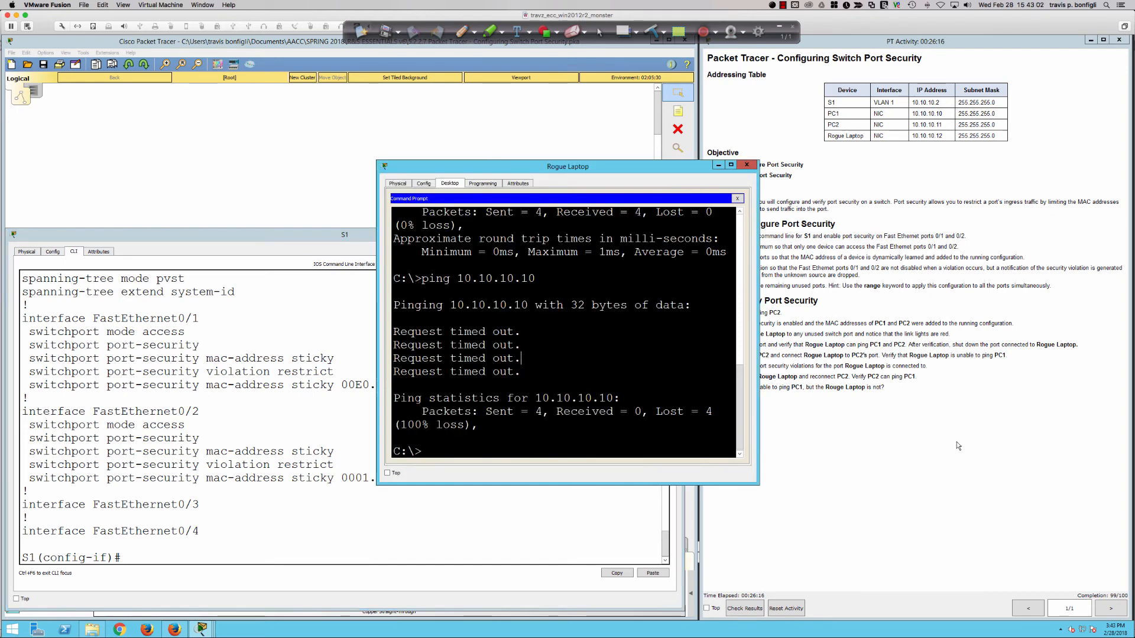
{"action": "left_click", "coordinate": [968, 403]}
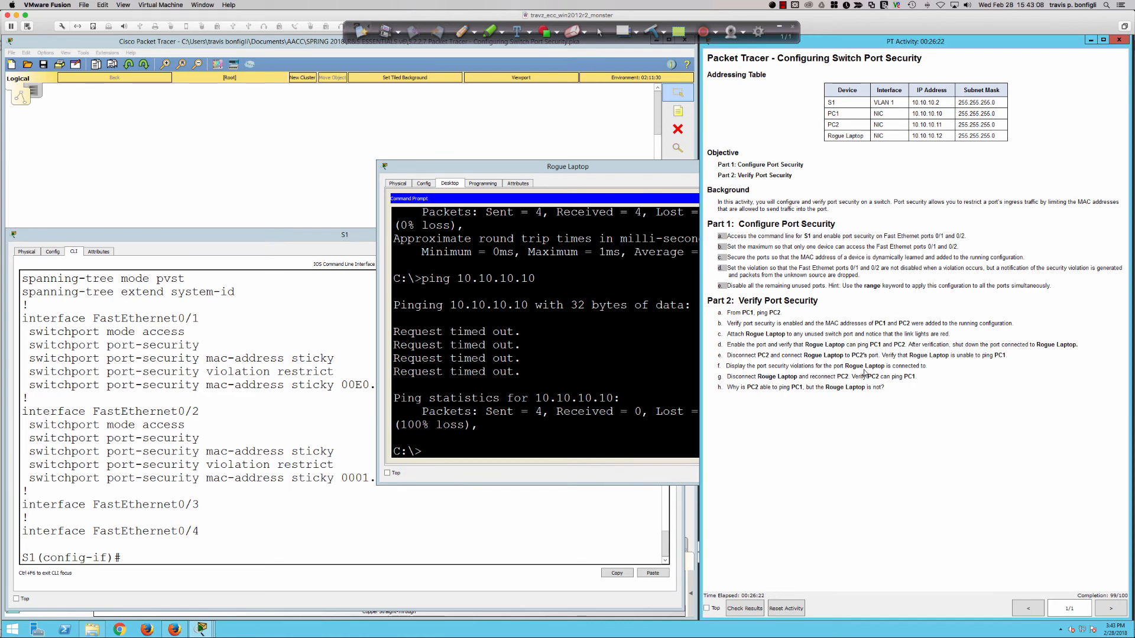
{"action": "left_click", "coordinate": [457, 520]}
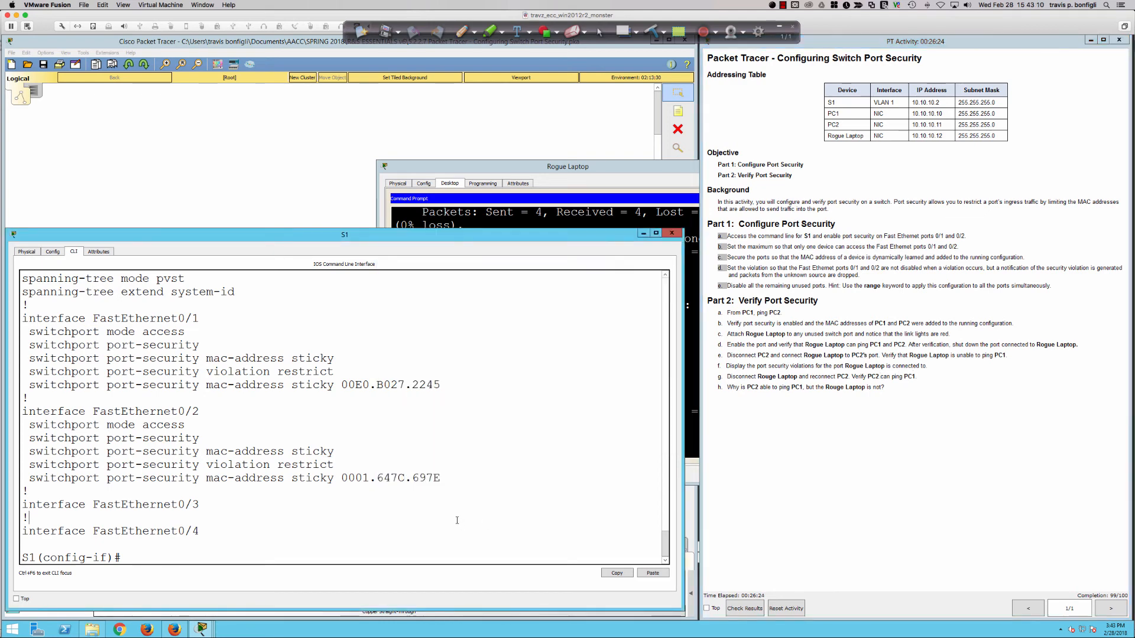
Try 'do sh switchport port' on S1, then exit configuration mode with end.
{"action": "type", "text": "do sh switchport port"}
{"action": "key", "text": "Return"}
{"action": "type", "text": "end"}
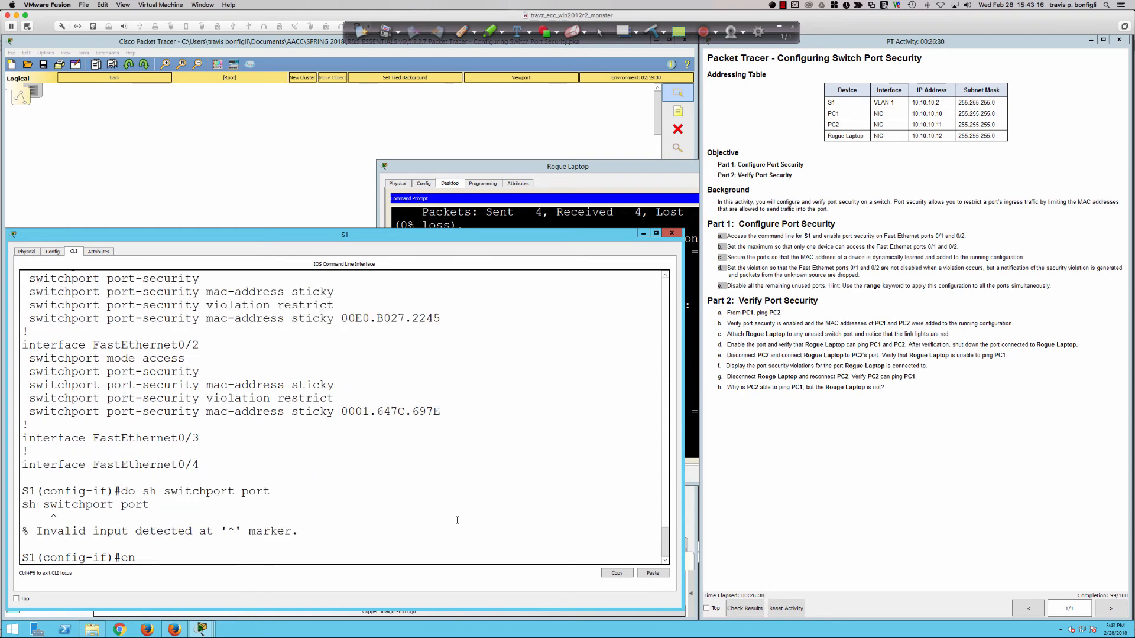
{"action": "key", "text": "Return"}
{"action": "key", "text": "Return"}
{"action": "key", "text": "Return"}
Run 'sh switchport port-se' in privileged EXEC; S1 rejects it as invalid input.
{"action": "type", "text": "sh swi"}
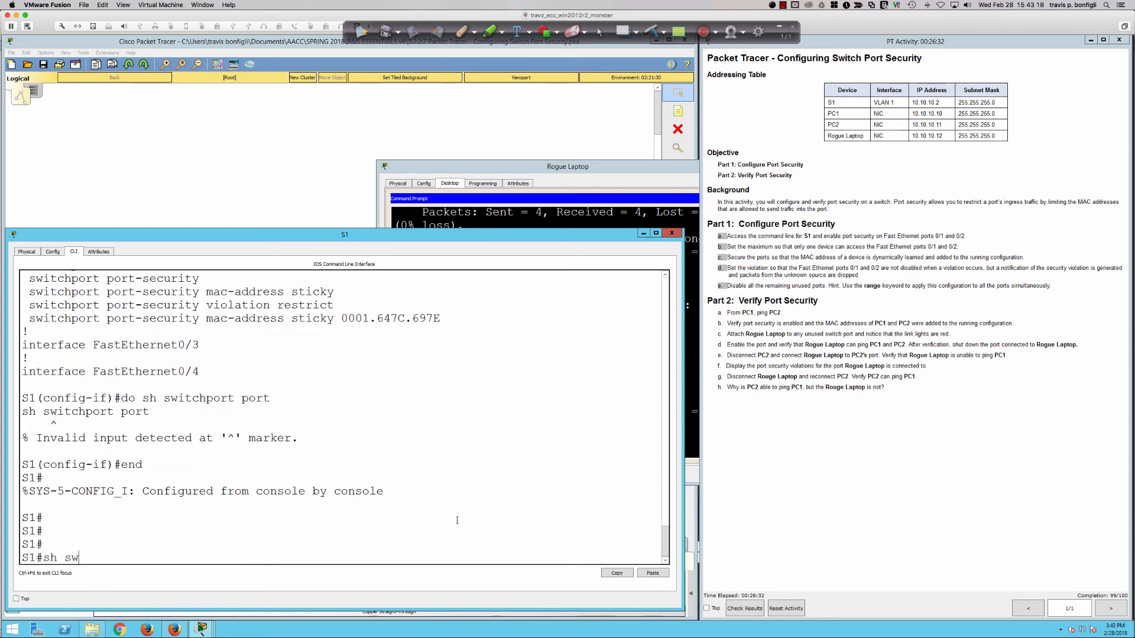
{"action": "key", "text": "Tab"}
{"action": "type", "text": "tc"}
{"action": "type", "text": "h"}
{"action": "key", "text": "Tab"}
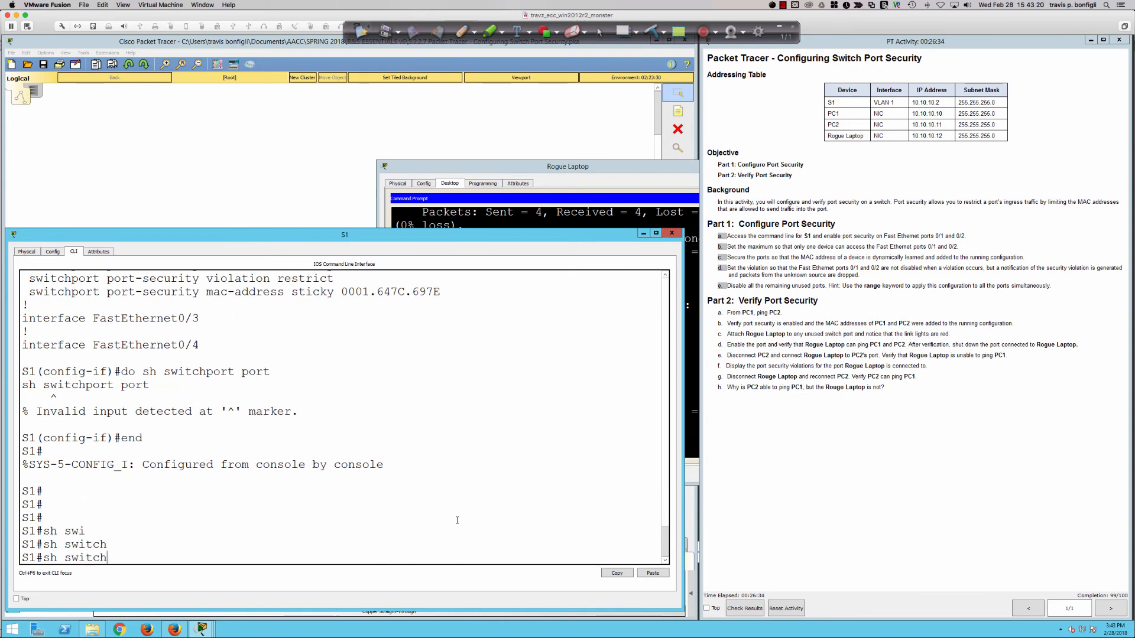
{"action": "type", "text": "por"}
{"action": "key", "text": "Tab"}
{"action": "type", "text": "t"}
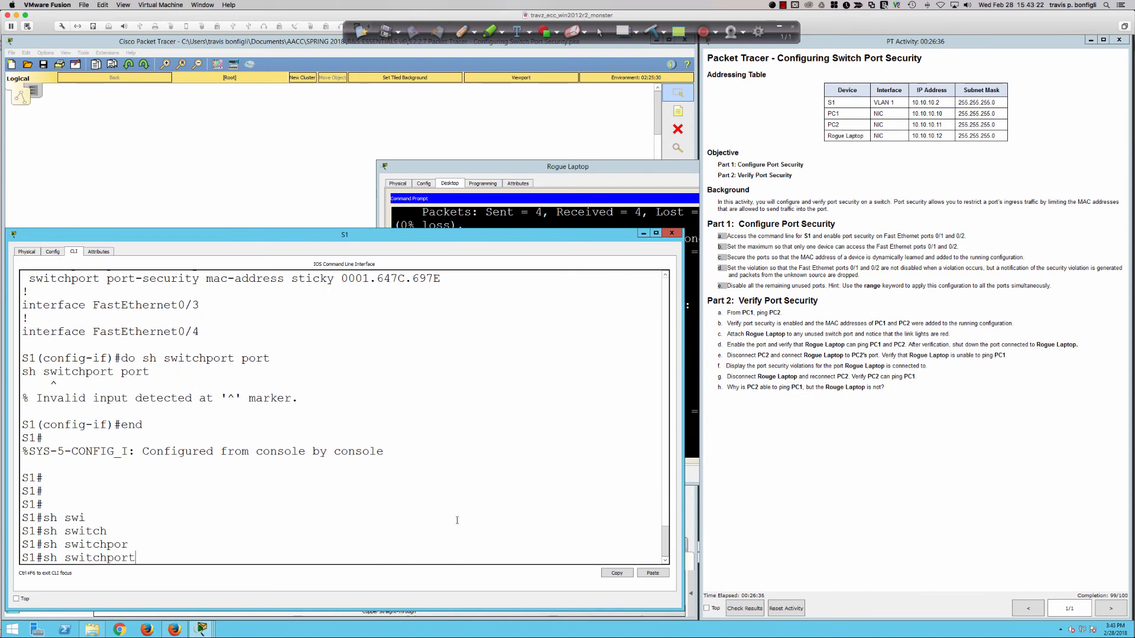
{"action": "type", "text": "ch"}
{"action": "key", "text": "BackSpace"}
{"action": "key", "text": "BackSpace"}
{"action": "key", "text": "BackSpace"}
{"action": "type", "text": "rt port-se"}
{"action": "key", "text": "Return"}
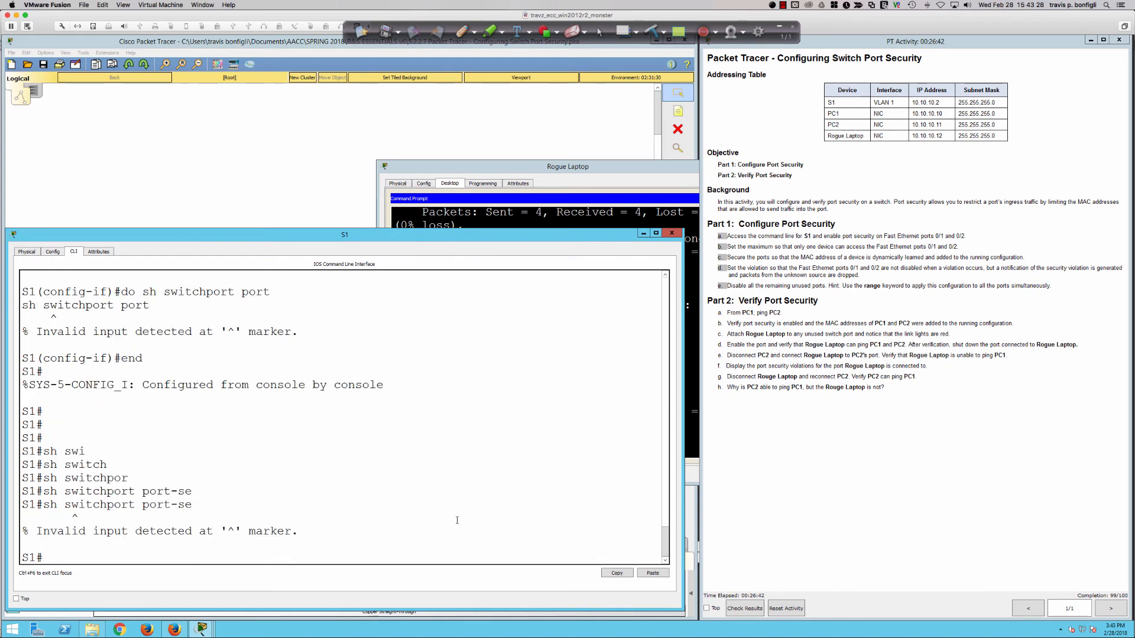
Try 'show int switchport port-se', also rejected, then switch to SecureCRT.
{"action": "type", "text": "show int swi"}
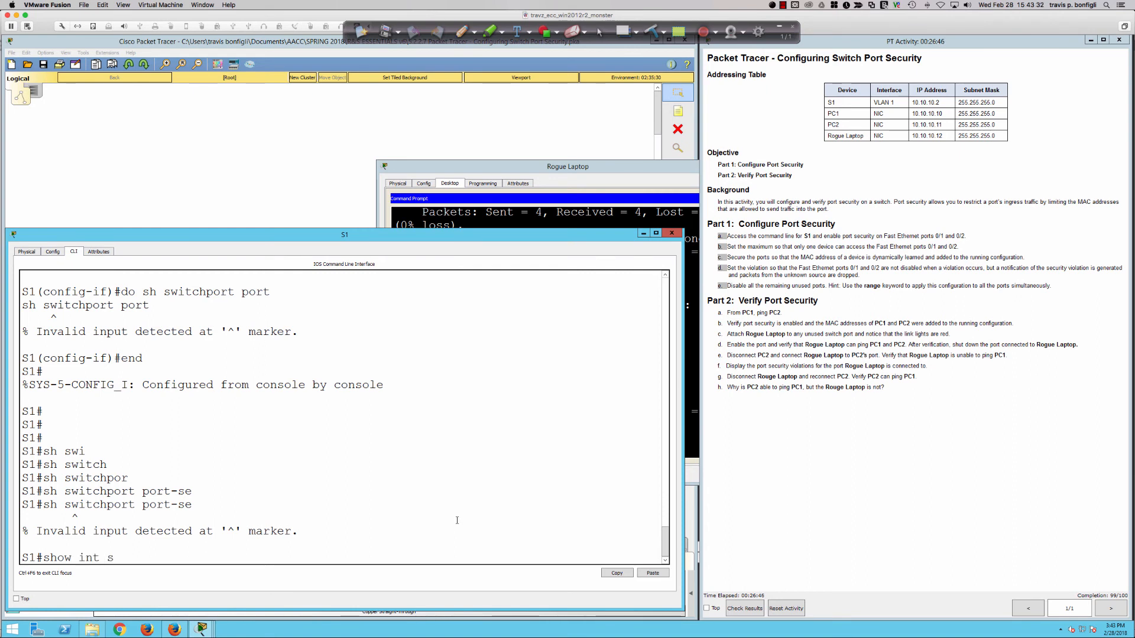
{"action": "key", "text": "Tab"}
{"action": "type", "text": "port"}
{"action": "key", "text": "Tab"}
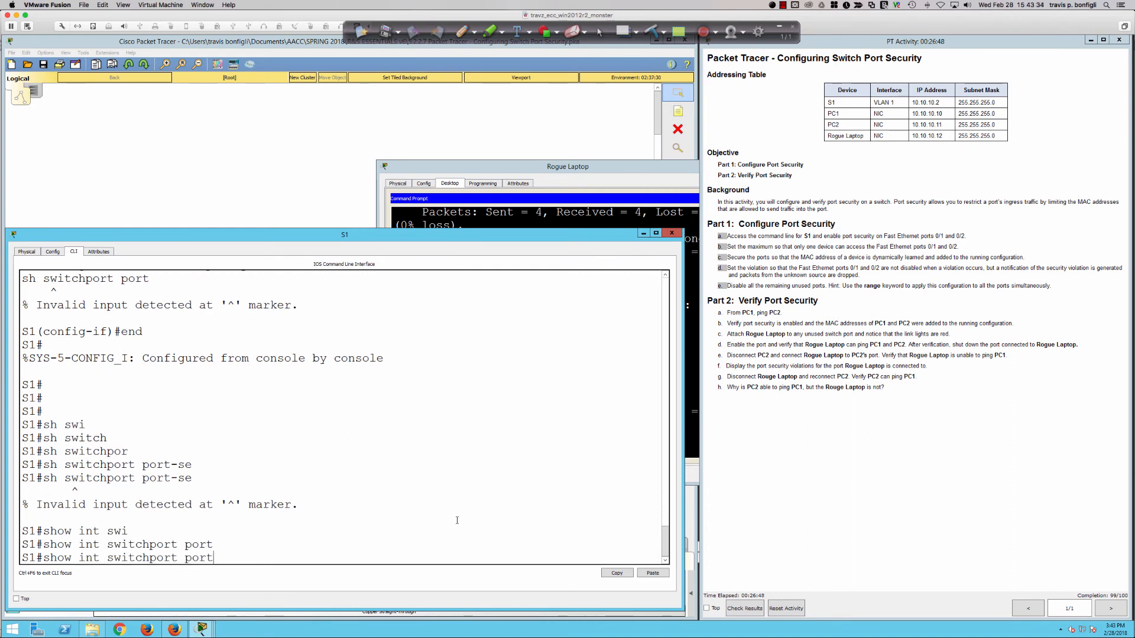
{"action": "type", "text": "-se"}
{"action": "key", "text": "Tab"}
{"action": "key", "text": "Return"}
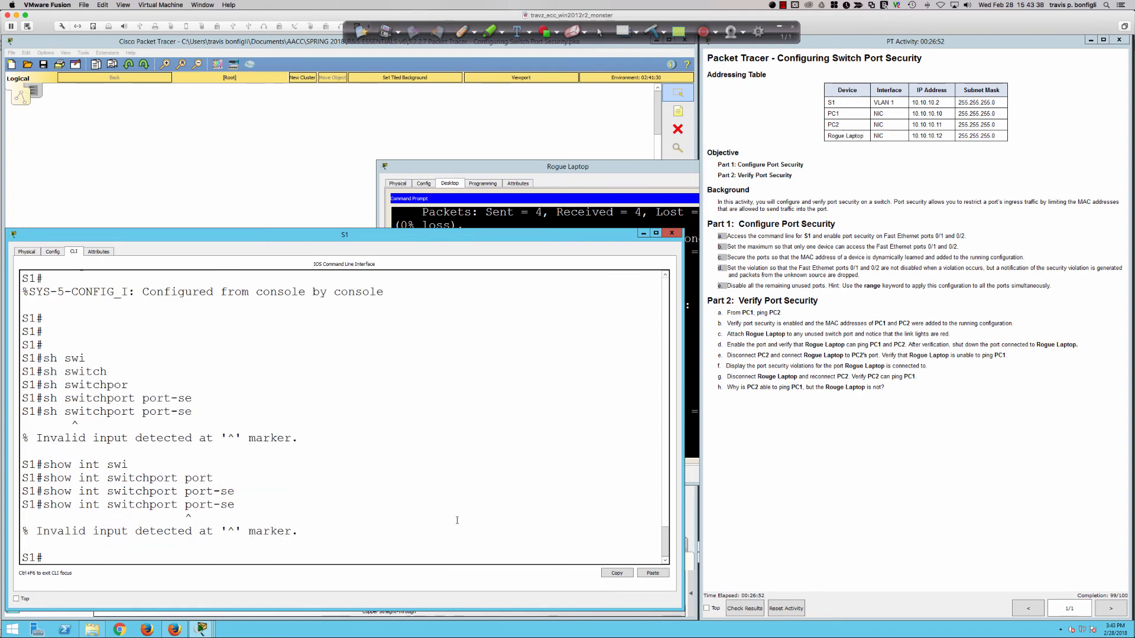
{"action": "key", "text": "super+Tab"}
Enter and leave configuration mode on the live switch with conf t and end.
{"action": "type", "text": "conf t"}
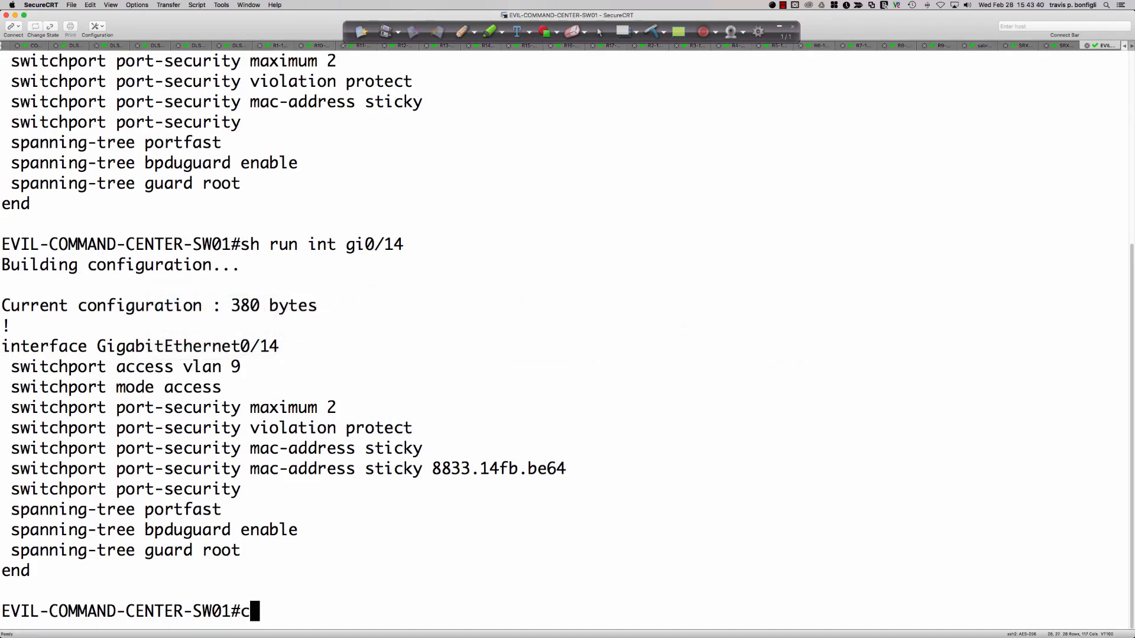
{"action": "key", "text": "Return"}
{"action": "type", "text": "end"}
{"action": "key", "text": "Return"}
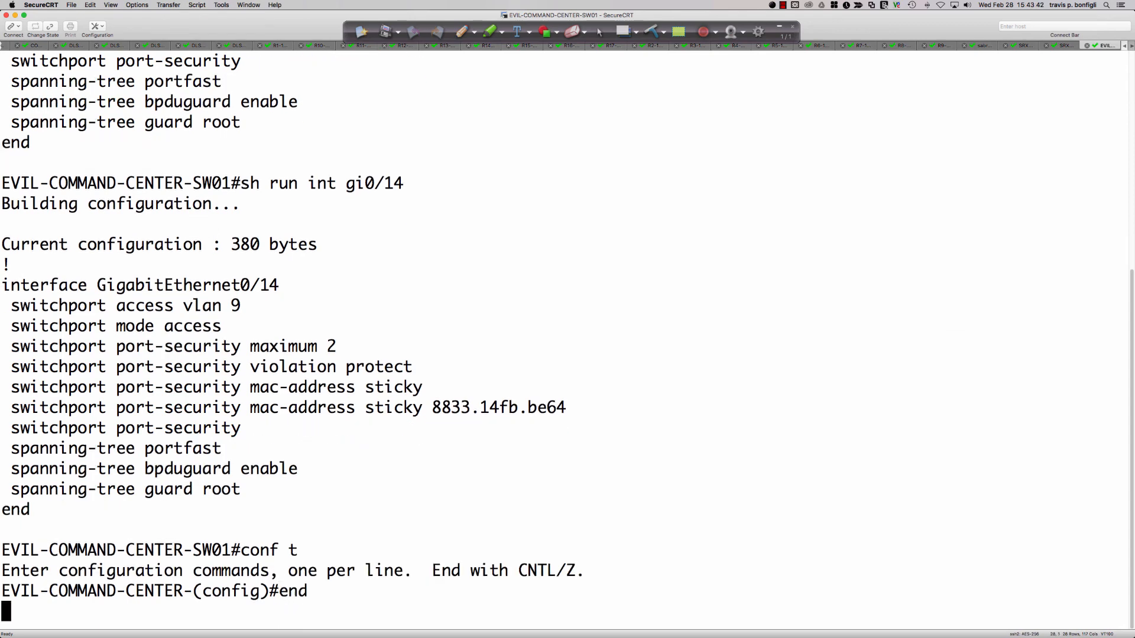
{"action": "key", "text": "Return"}
{"action": "key", "text": "Return"}
{"action": "key", "text": "Return"}
Query 'show switchport ?' on the live switch, which is unrecognized, then return to Packet Tracer.
{"action": "type", "text": "show swi"}
{"action": "key", "text": "Tab"}
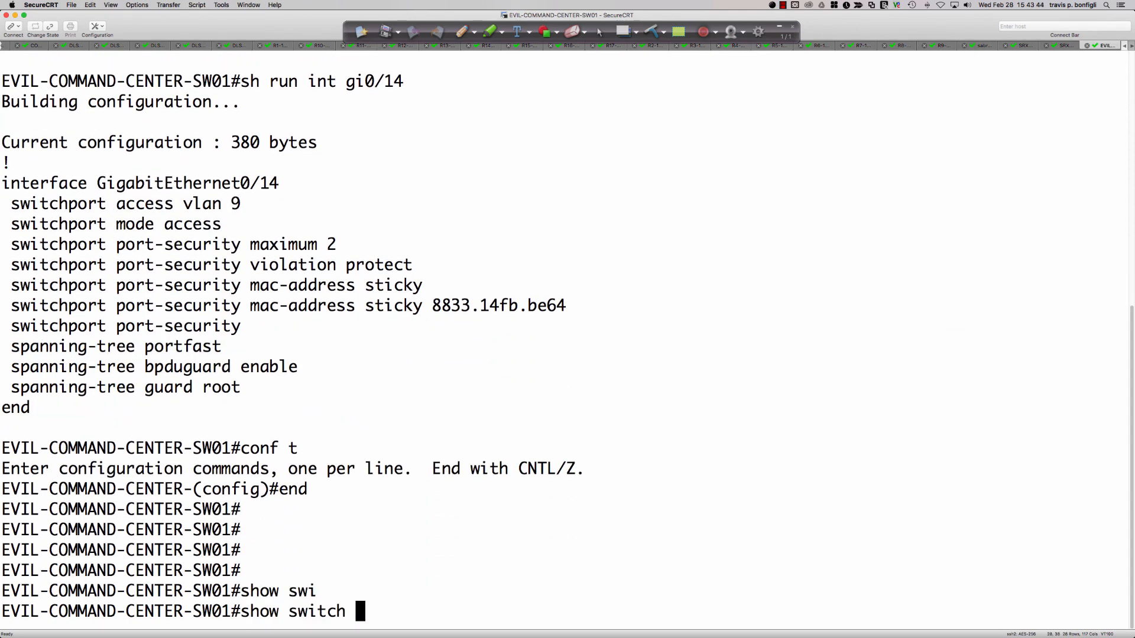
{"action": "key", "text": "BackSpace"}
{"action": "type", "text": "por"}
{"action": "key", "text": "Tab"}
{"action": "key", "text": "BackSpace"}
{"action": "key", "text": "BackSpace"}
{"action": "key", "text": "BackSpace"}
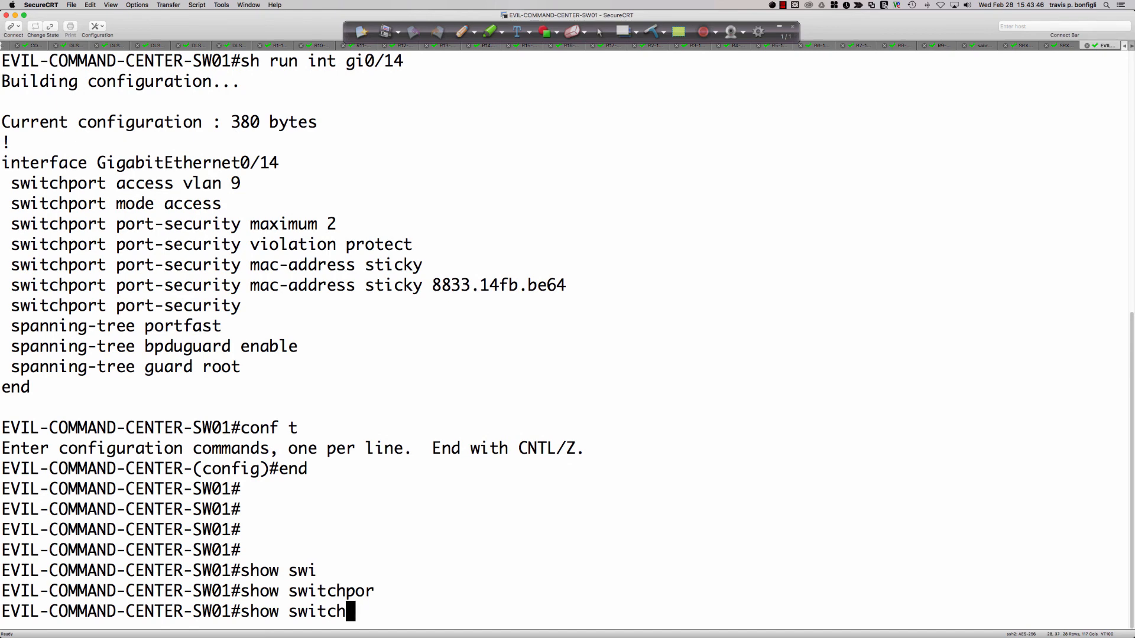
{"action": "type", "text": "pr"}
{"action": "key", "text": "Tab"}
{"action": "key", "text": "BackSpace"}
{"action": "type", "text": "or"}
{"action": "key", "text": "Tab"}
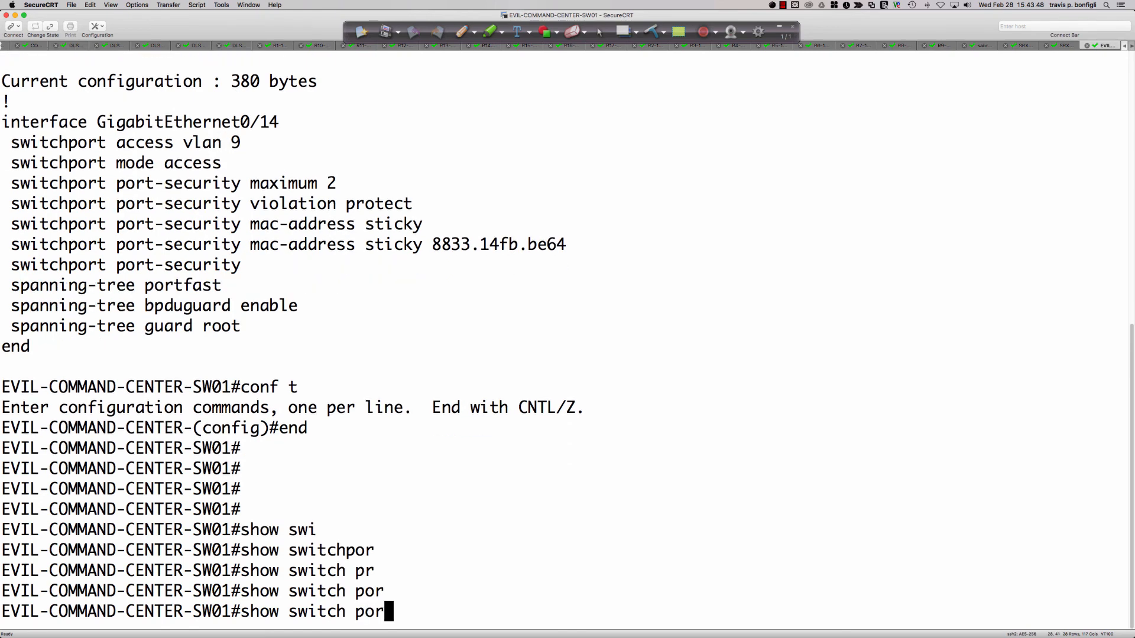
{"action": "key", "text": "BackSpace"}
{"action": "key", "text": "BackSpace"}
{"action": "key", "text": "BackSpace"}
{"action": "key", "text": "BackSpace"}
{"action": "type", "text": "por"}
{"action": "key", "text": "Tab"}
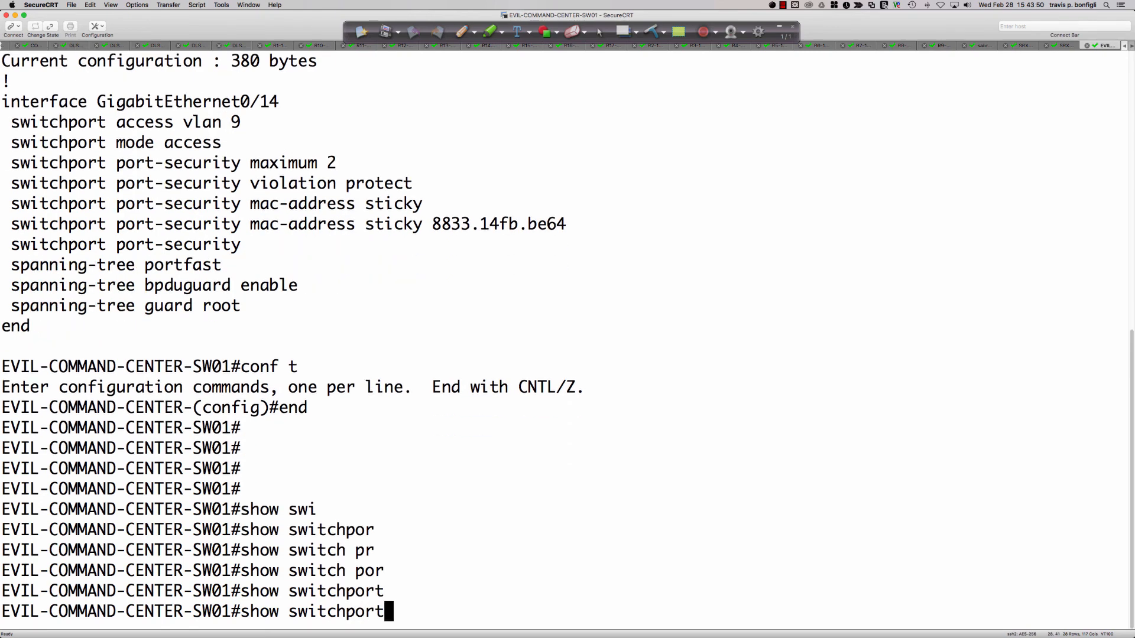
{"action": "type", "text": "?"}
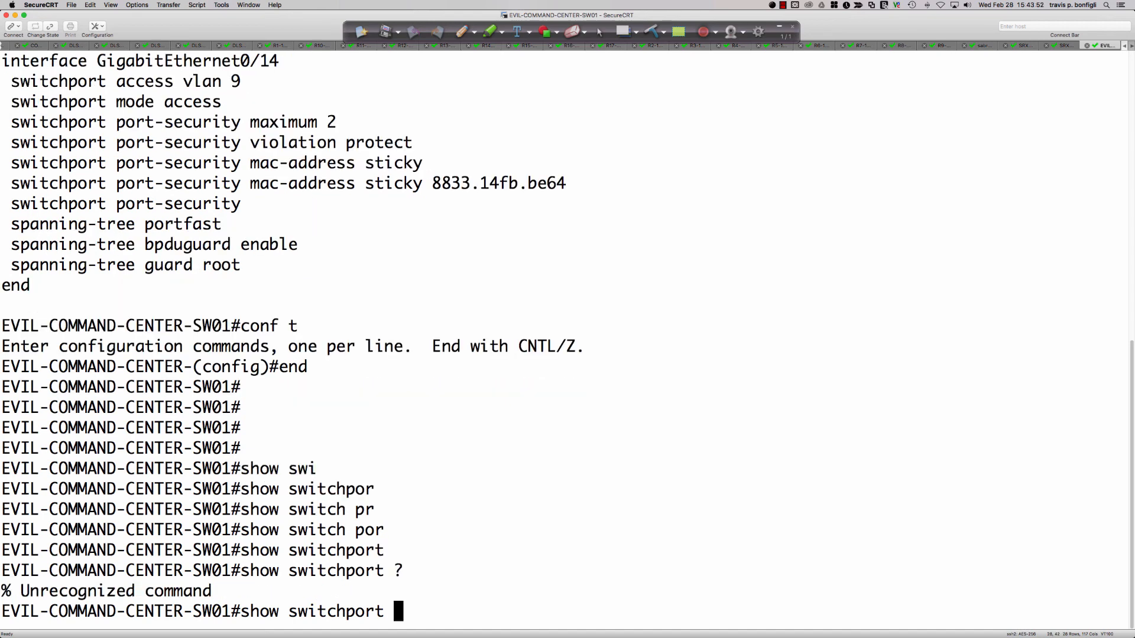
{"action": "key", "text": "super+Tab"}
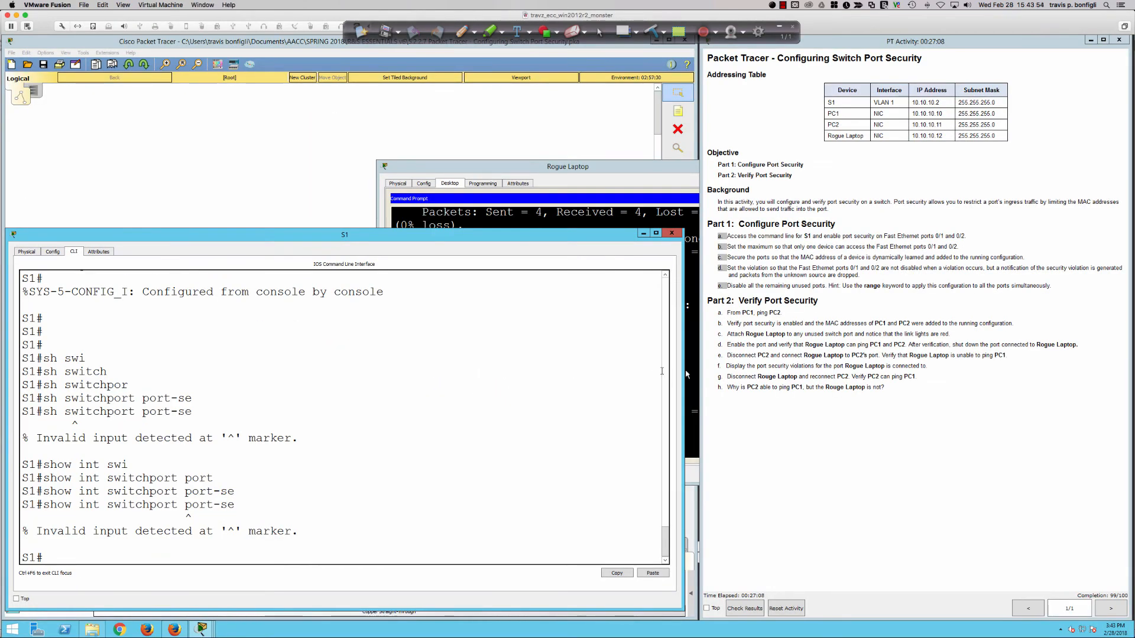
Run show port-security on S1 and highlight Fa0/2's SecurityViolation count.
{"action": "type", "text": "sh ?"}
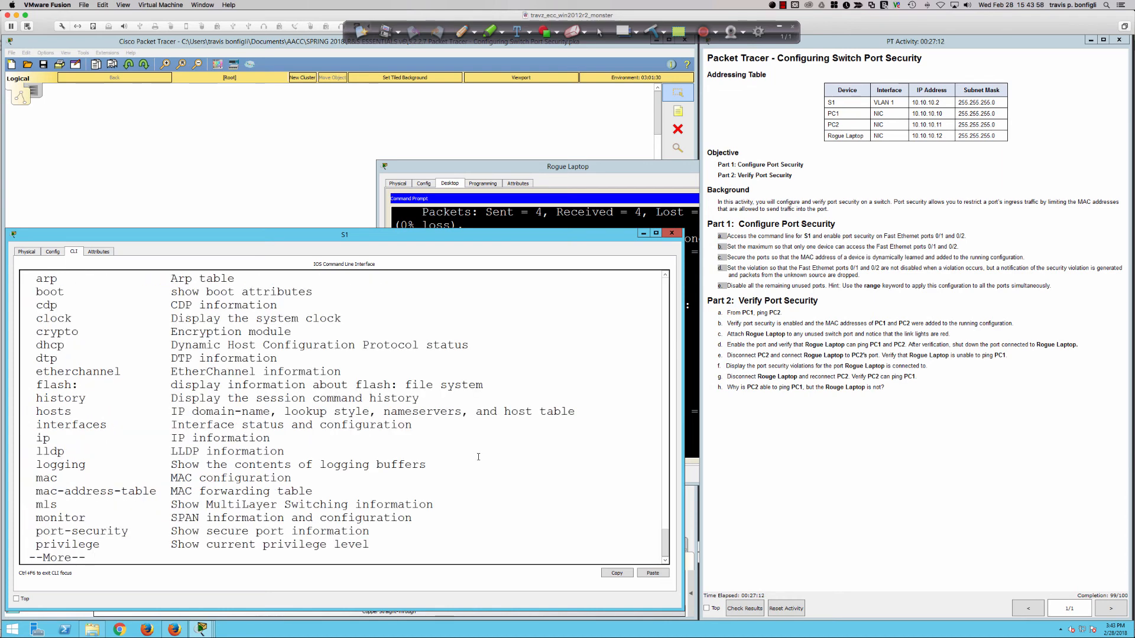
{"action": "key", "text": "space"}
{"action": "type", "text": "port"}
{"action": "key", "text": "Tab"}
{"action": "key", "text": "Return"}
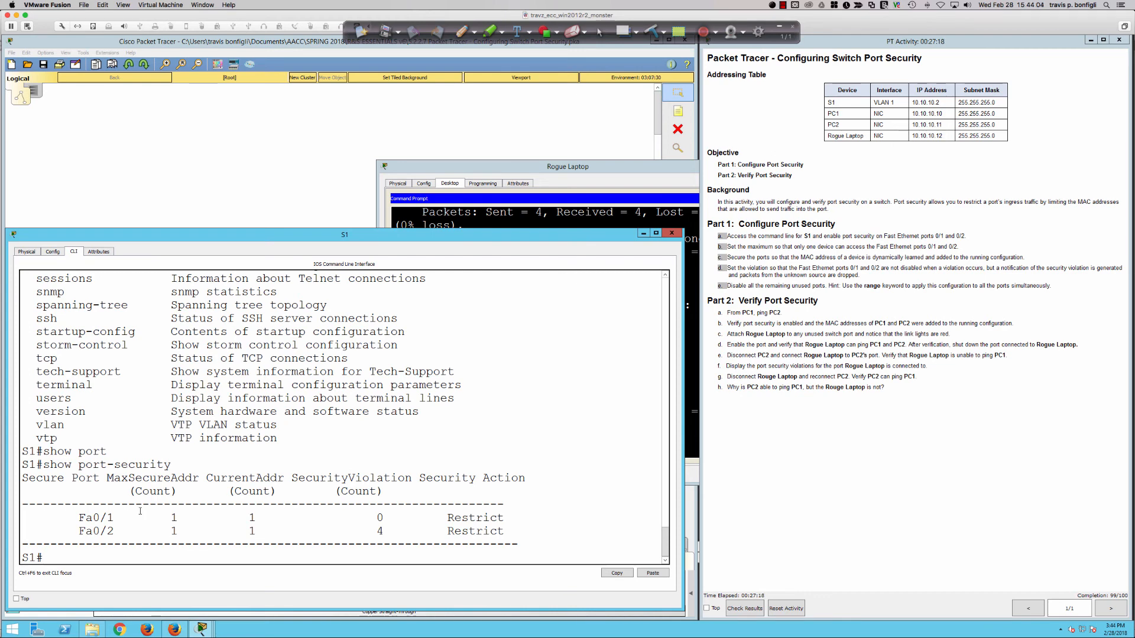
{"action": "left_click_drag", "start_coordinate": [78, 519], "coordinate": [524, 535]}
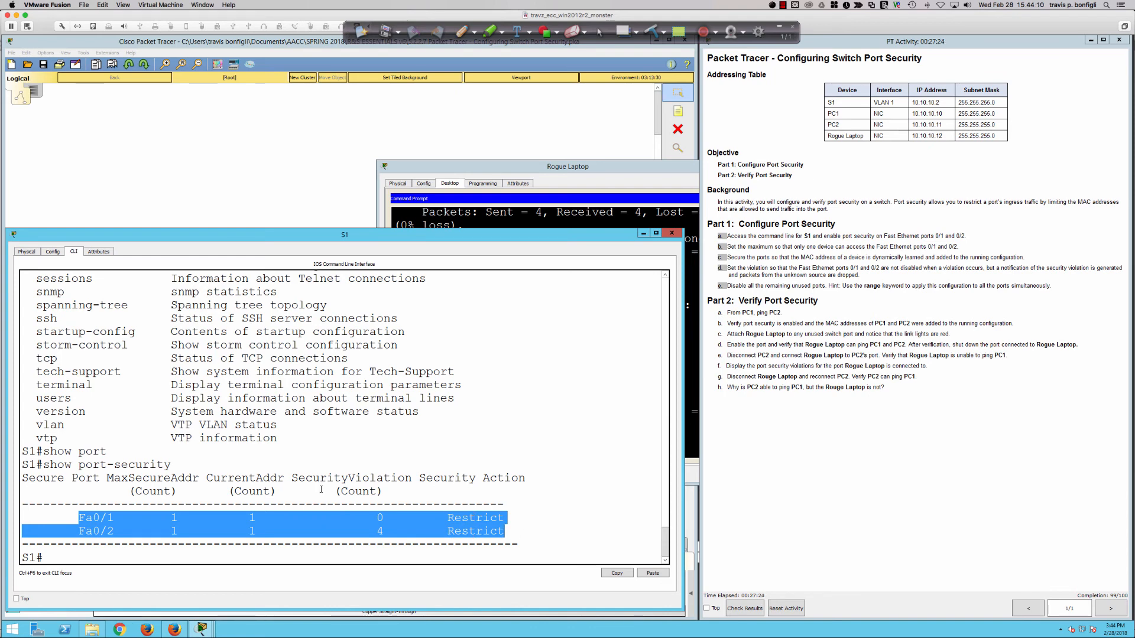
{"action": "left_click_drag", "start_coordinate": [299, 478], "coordinate": [414, 478]}
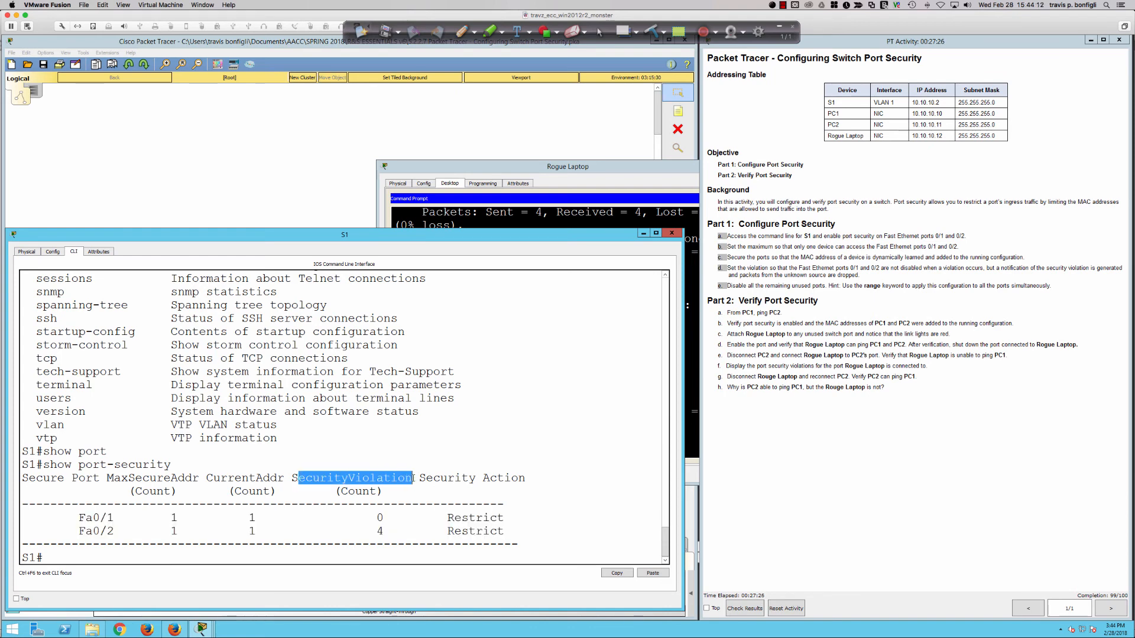
{"action": "double_click", "coordinate": [380, 531]}
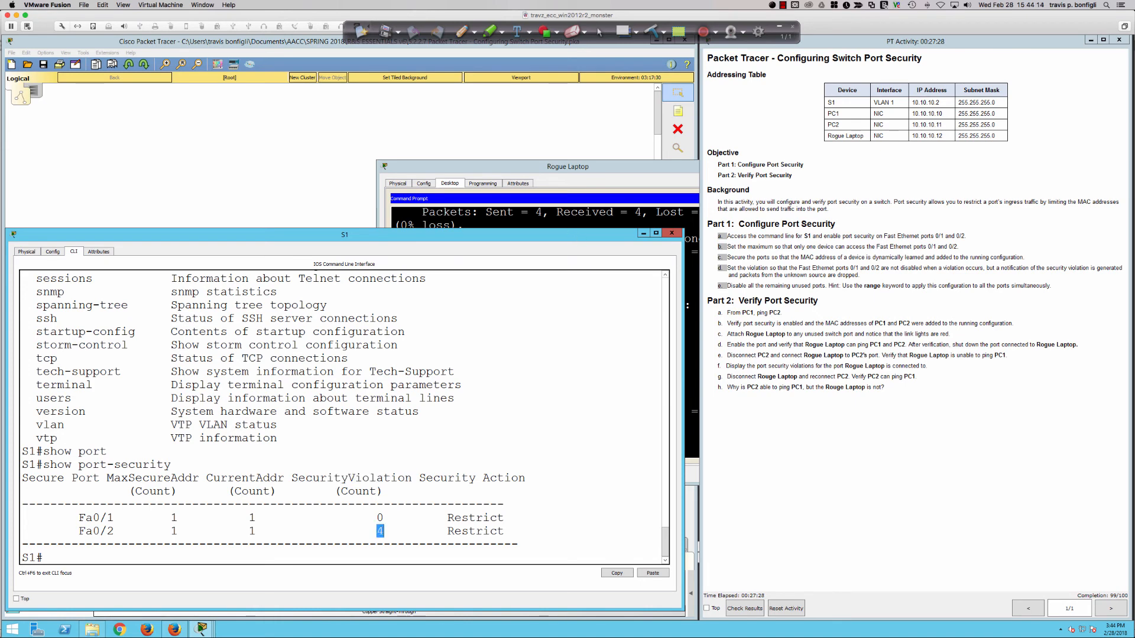
Re-run the ping to 10.10.10.10 from Rogue Laptop.
{"action": "left_click", "coordinate": [464, 225]}
{"action": "key", "text": "Up"}
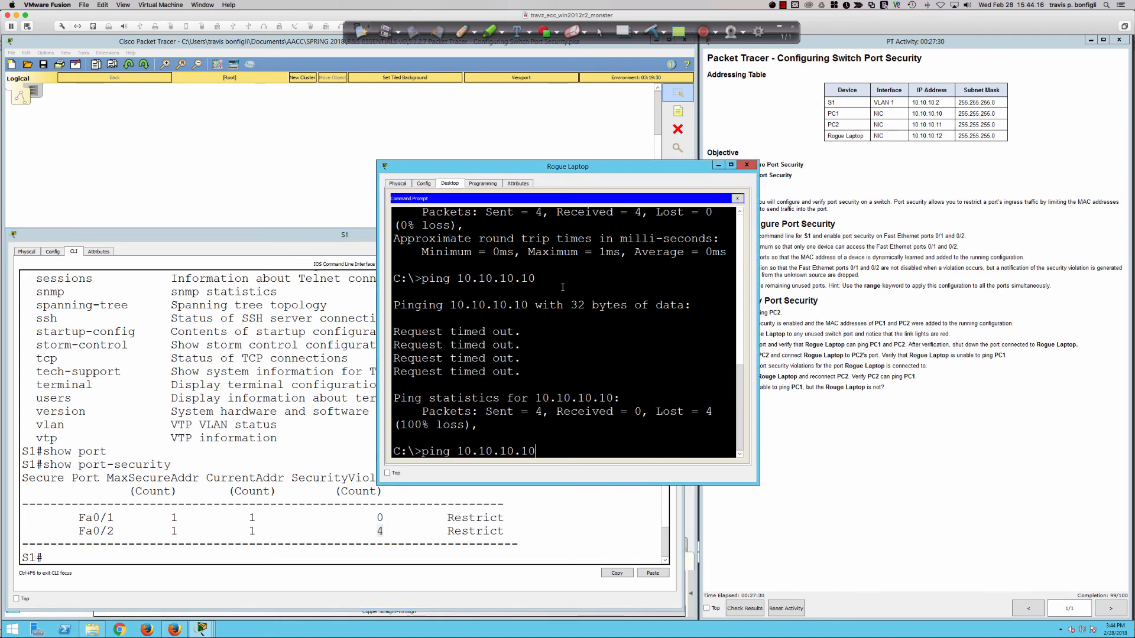
{"action": "key", "text": "Return"}
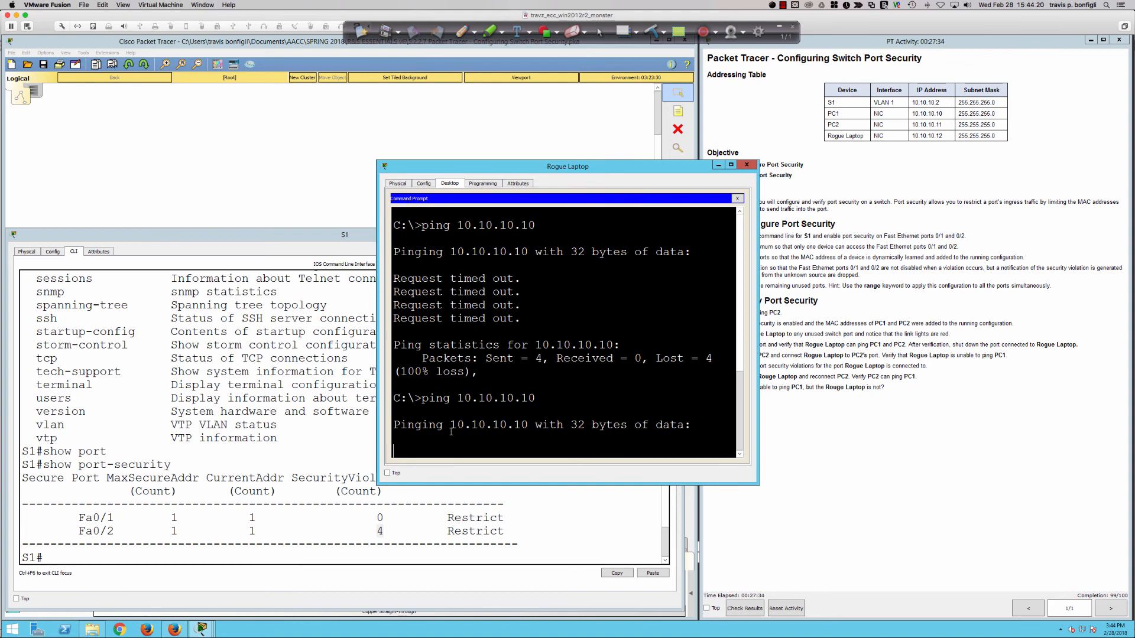
Re-run show port-security until Fa0/2 shows 8 violations under Restrict.
{"action": "left_click", "coordinate": [549, 527]}
{"action": "key", "text": "Up"}
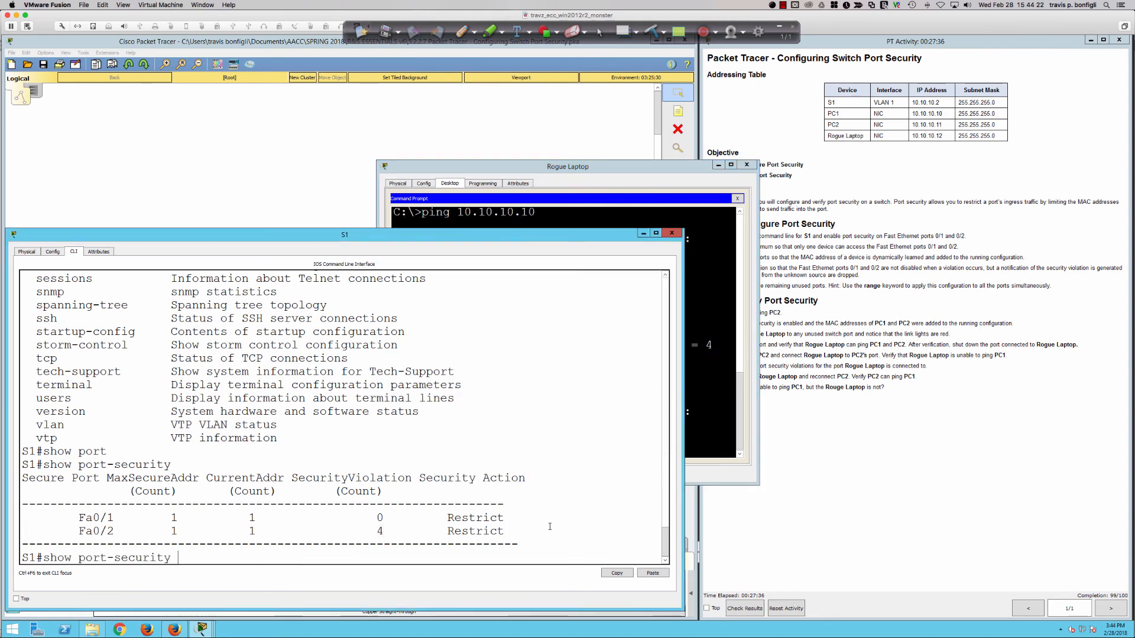
{"action": "key", "text": "Return"}
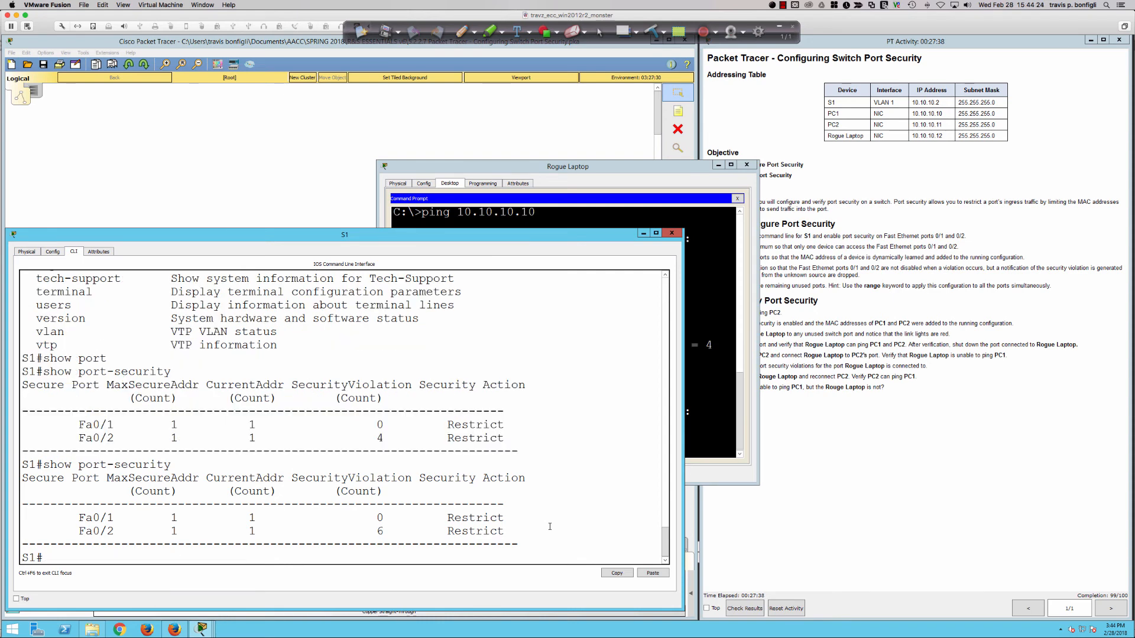
{"action": "key", "text": "Up"}
{"action": "key", "text": "Return"}
{"action": "key", "text": "Up"}
{"action": "key", "text": "Return"}
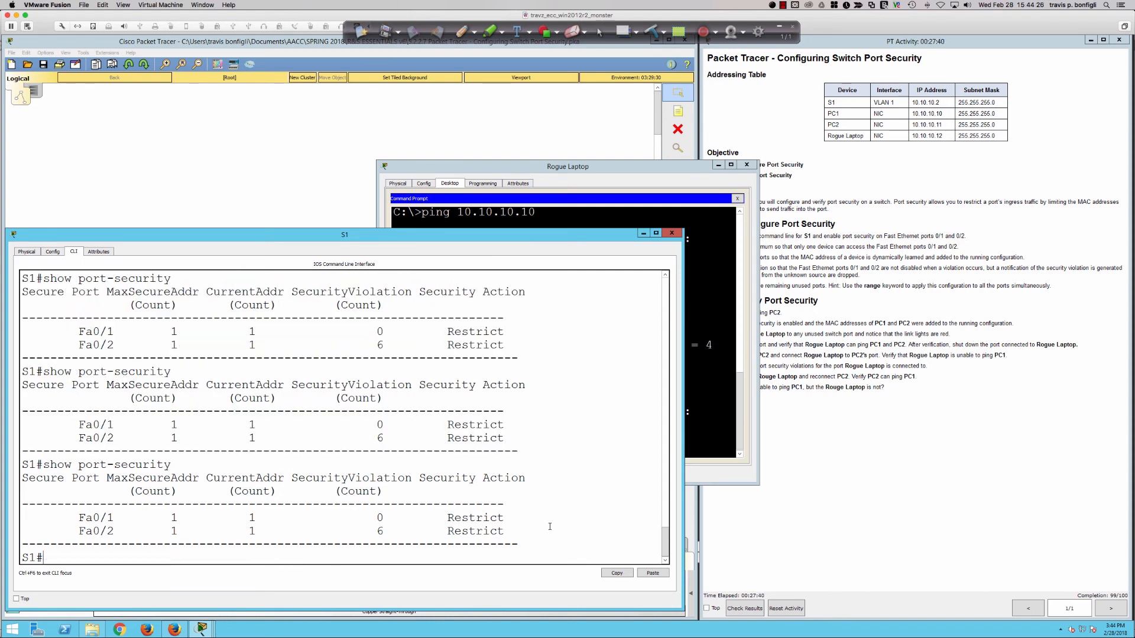
{"action": "key", "text": "Up"}
{"action": "key", "text": "Down"}
{"action": "key", "text": "Up"}
{"action": "key", "text": "Down"}
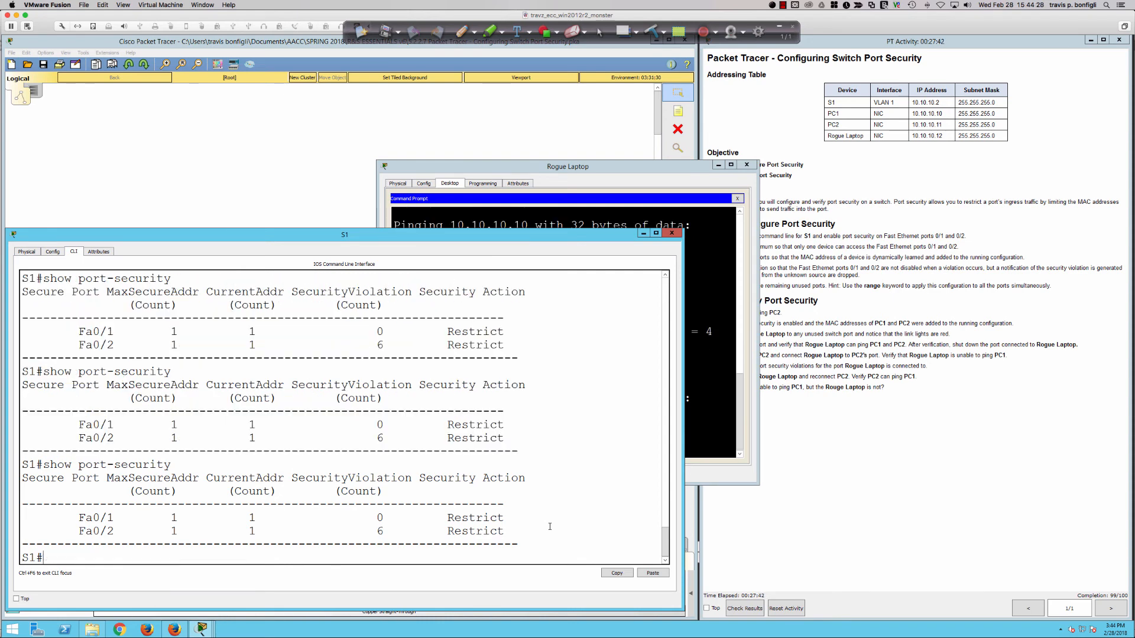
{"action": "key", "text": "Up"}
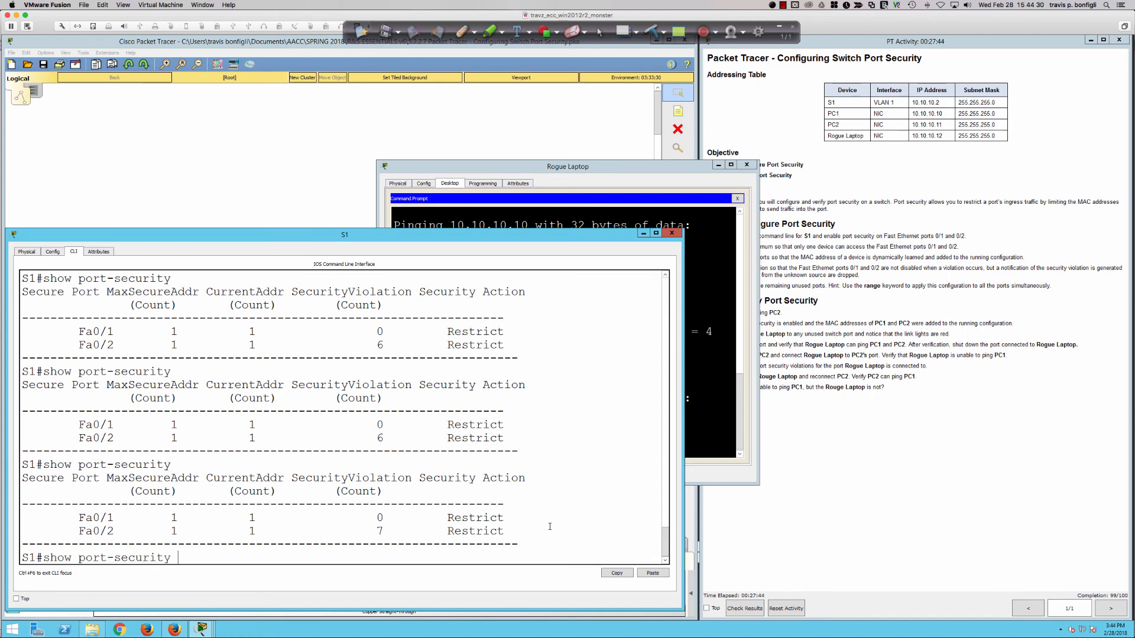
{"action": "key", "text": "Down"}
{"action": "key", "text": "Up"}
{"action": "key", "text": "Down"}
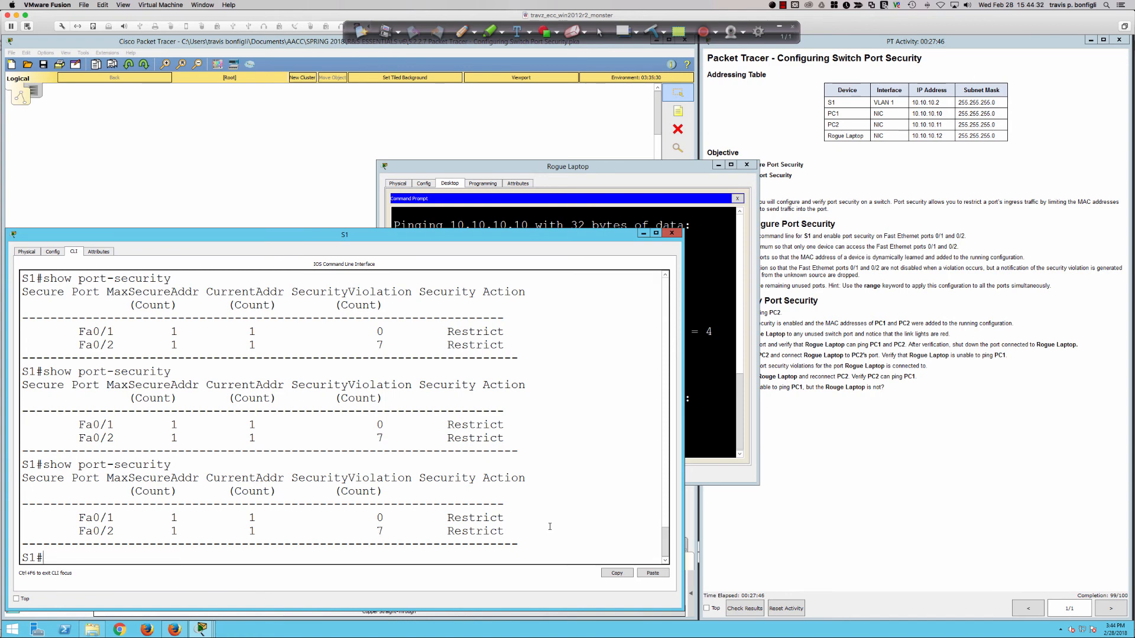
{"action": "key", "text": "Up"}
{"action": "key", "text": "Down"}
{"action": "key", "text": "Up"}
{"action": "key", "text": "Down"}
{"action": "key", "text": "Up"}
{"action": "key", "text": "Down"}
{"action": "key", "text": "Up"}
{"action": "key", "text": "Return"}
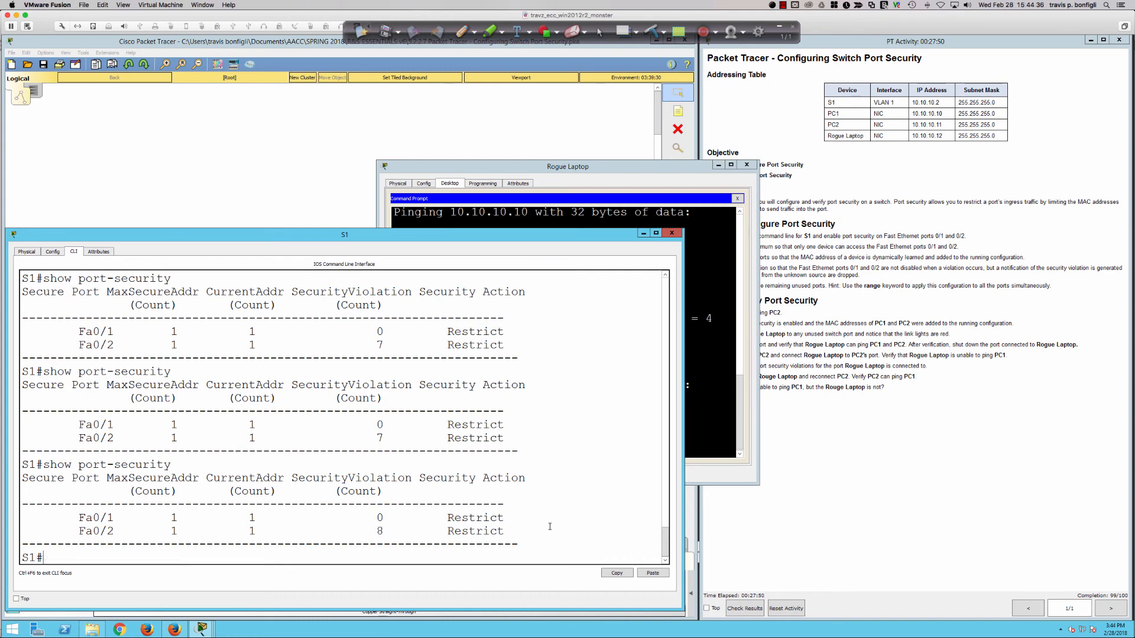
{"action": "key", "text": "Up"}
{"action": "key", "text": "Down"}
{"action": "key", "text": "Up"}
{"action": "key", "text": "Down"}
{"action": "key", "text": "Up"}
{"action": "key", "text": "Down"}
{"action": "left_click", "coordinate": [824, 421]}
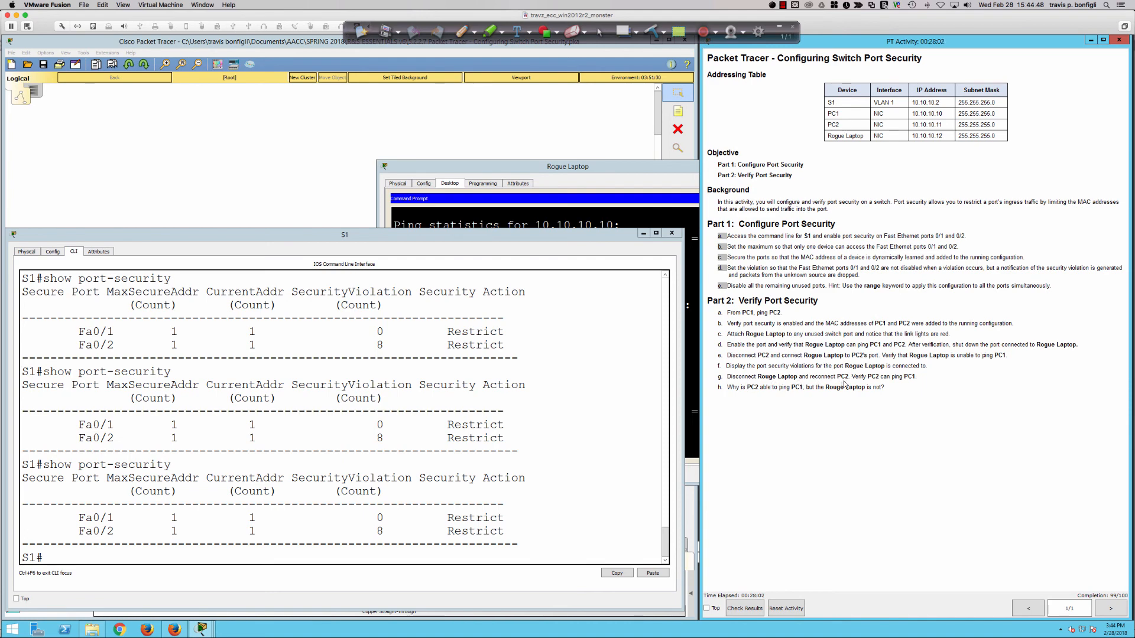
Delete the cable linking Rogue Laptop to S1.
{"action": "left_click", "coordinate": [277, 197]}
{"action": "left_click", "coordinate": [678, 129]}
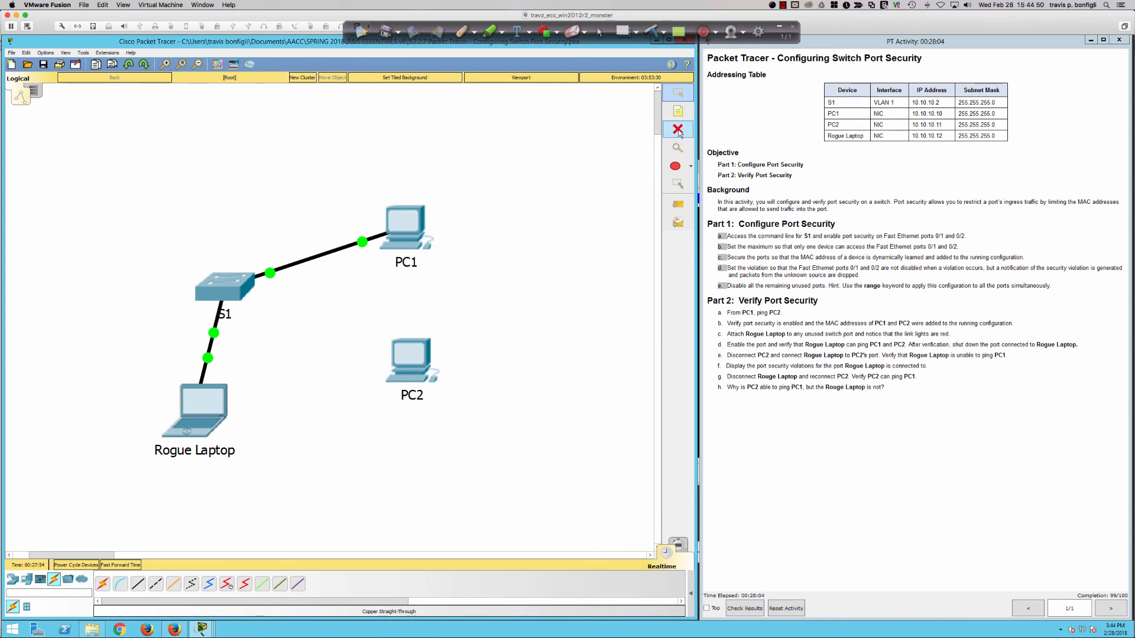
{"action": "left_click", "coordinate": [215, 325]}
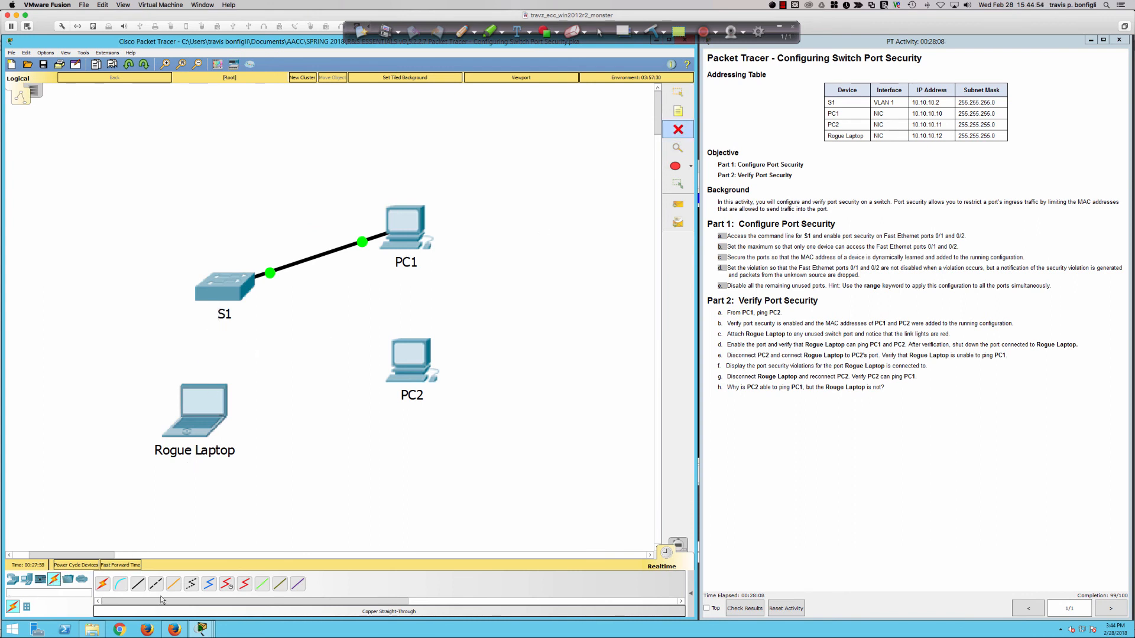
Connect PC2 FastEthernet0 to S1 Fa0/2 with a copper straight-through cable, then toggle Simulation/Realtime.
{"action": "left_click", "coordinate": [138, 584]}
{"action": "left_click", "coordinate": [394, 353]}
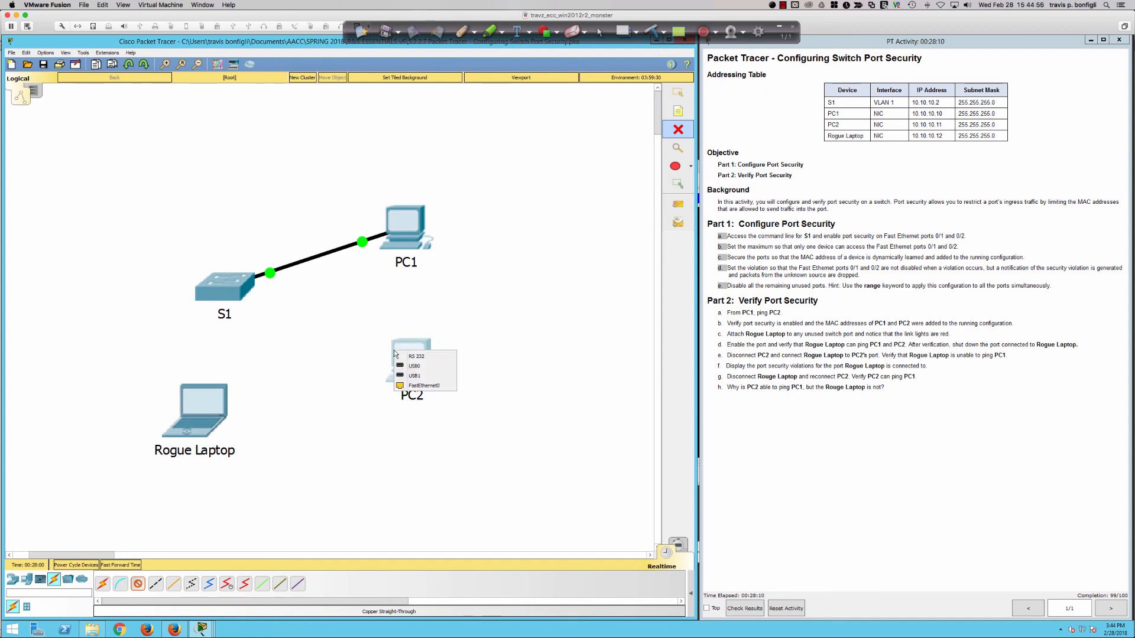
{"action": "left_click", "coordinate": [430, 387]}
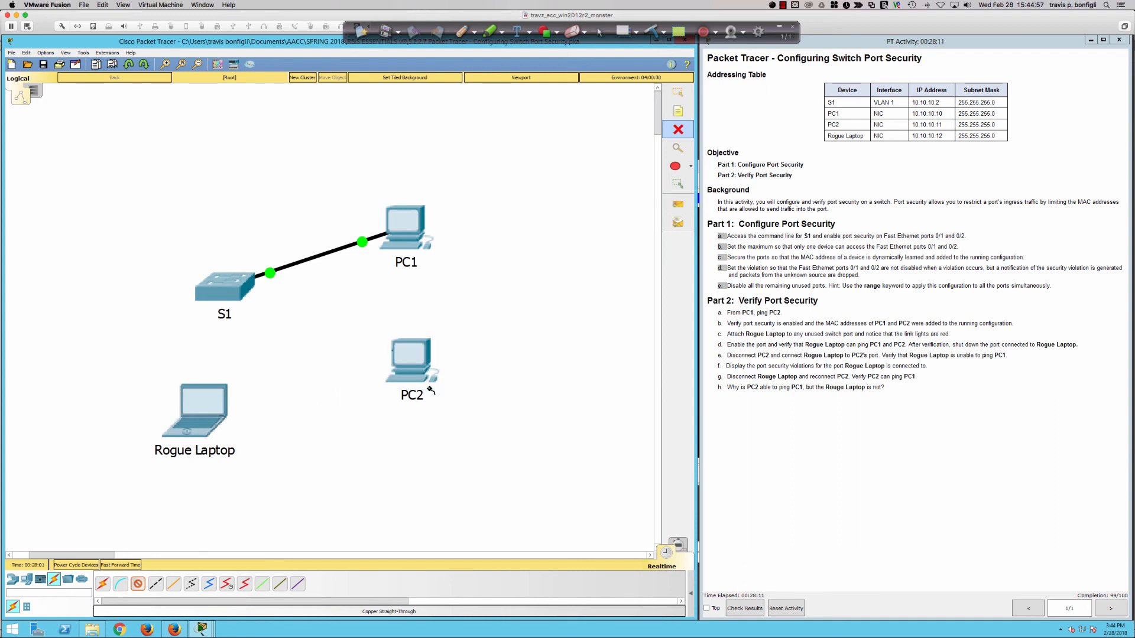
{"action": "left_click", "coordinate": [235, 290]}
{"action": "left_click", "coordinate": [263, 314]}
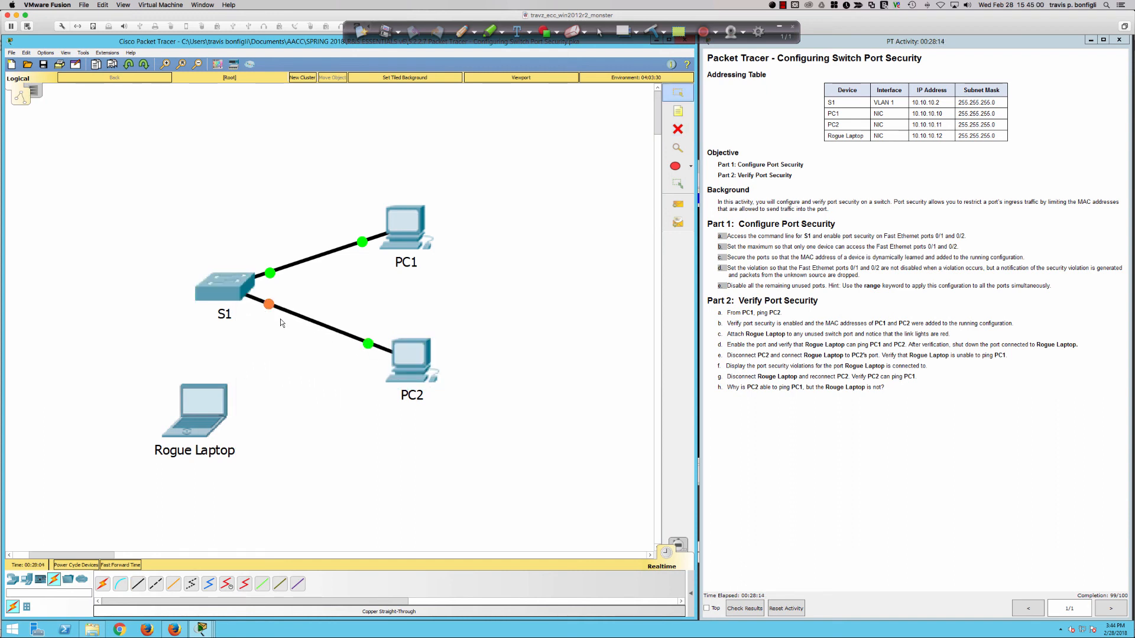
{"action": "left_click", "coordinate": [678, 544]}
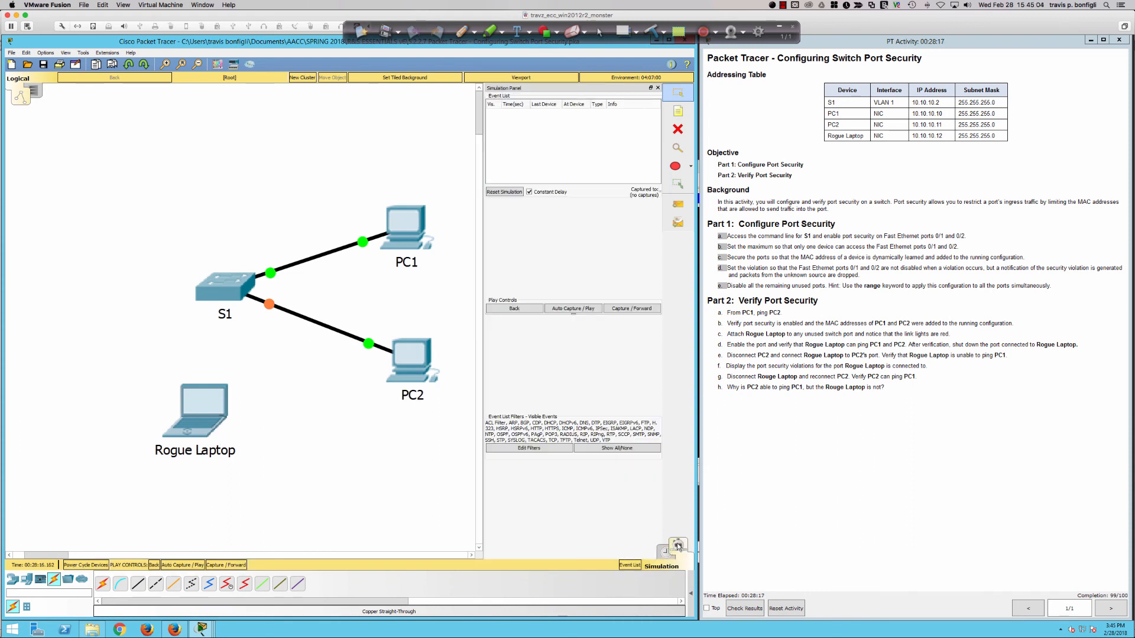
{"action": "left_click", "coordinate": [665, 551]}
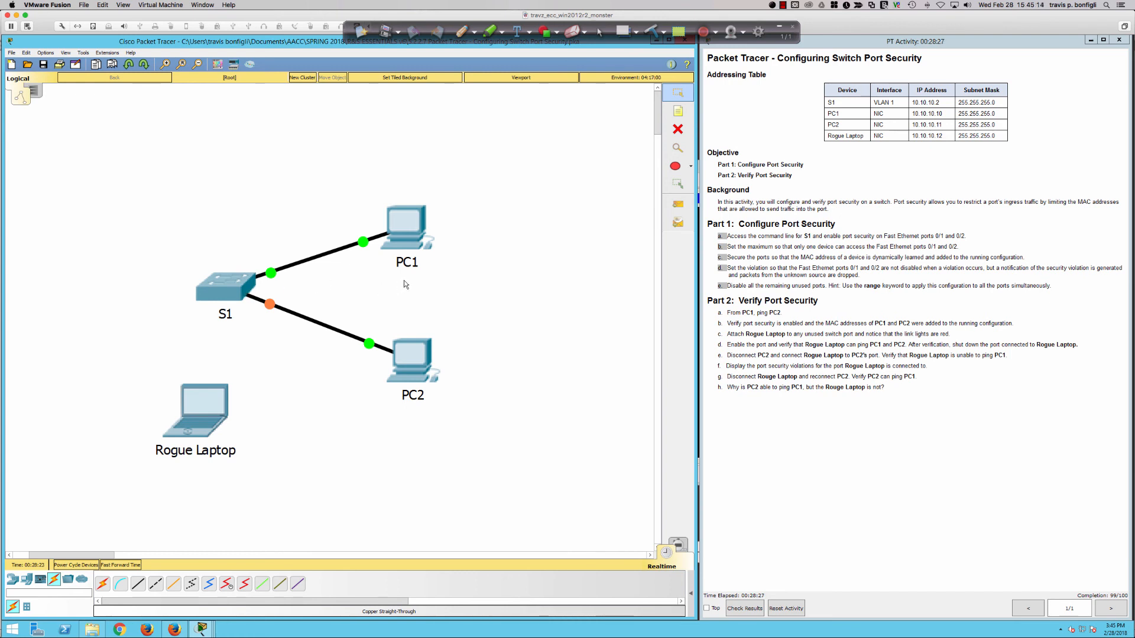
Re-run ping 10.10.10.11 from PC1's Command Prompt to reach PC2.
{"action": "left_click", "coordinate": [406, 236]}
{"action": "key", "text": "Return"}
{"action": "key", "text": "Return"}
{"action": "key", "text": "Return"}
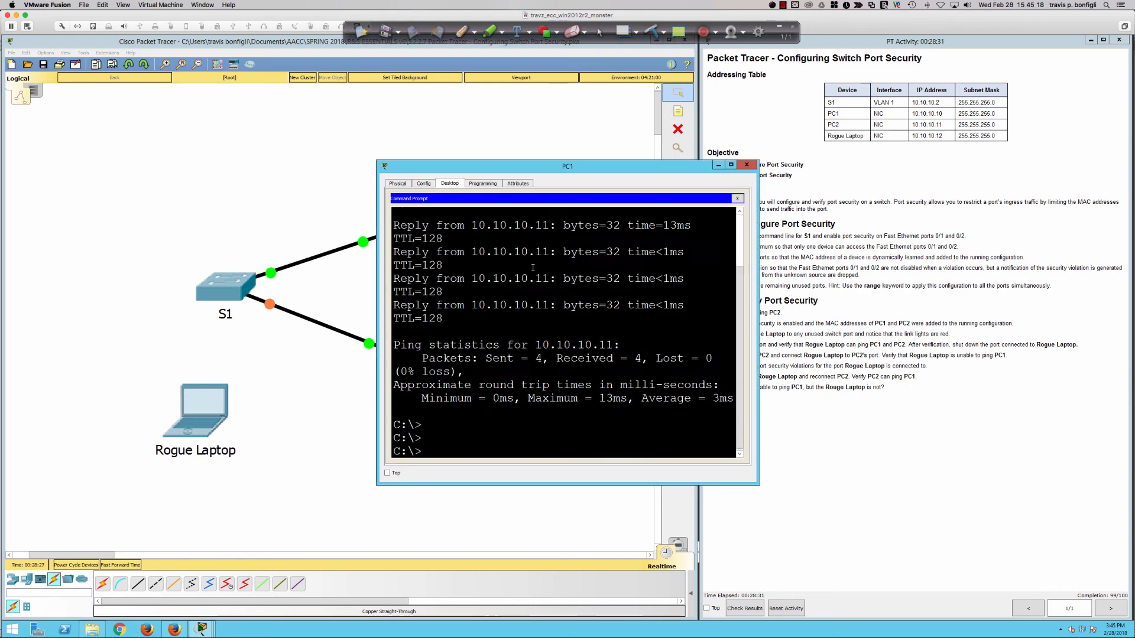
{"action": "key", "text": "Up"}
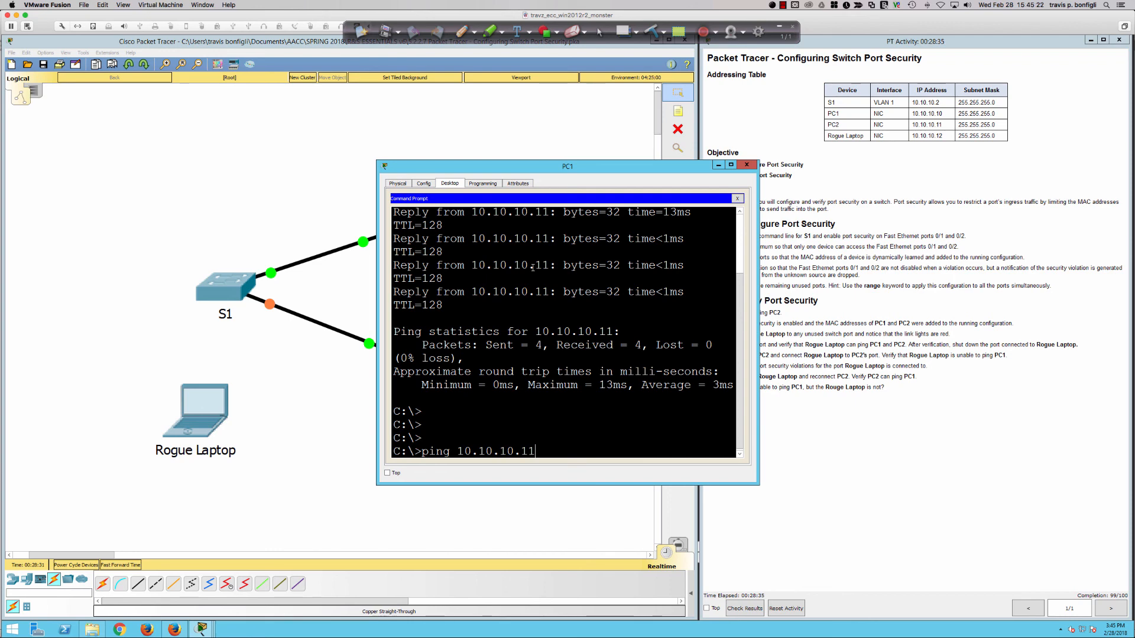
{"action": "key", "text": "Return"}
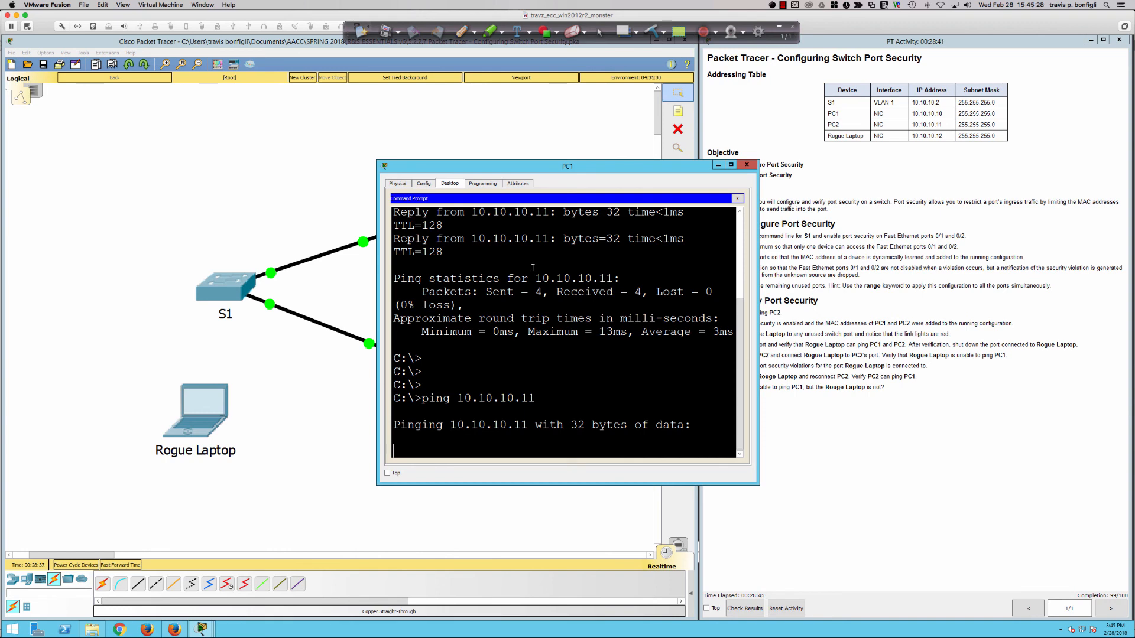
{"action": "left_click", "coordinate": [821, 416]}
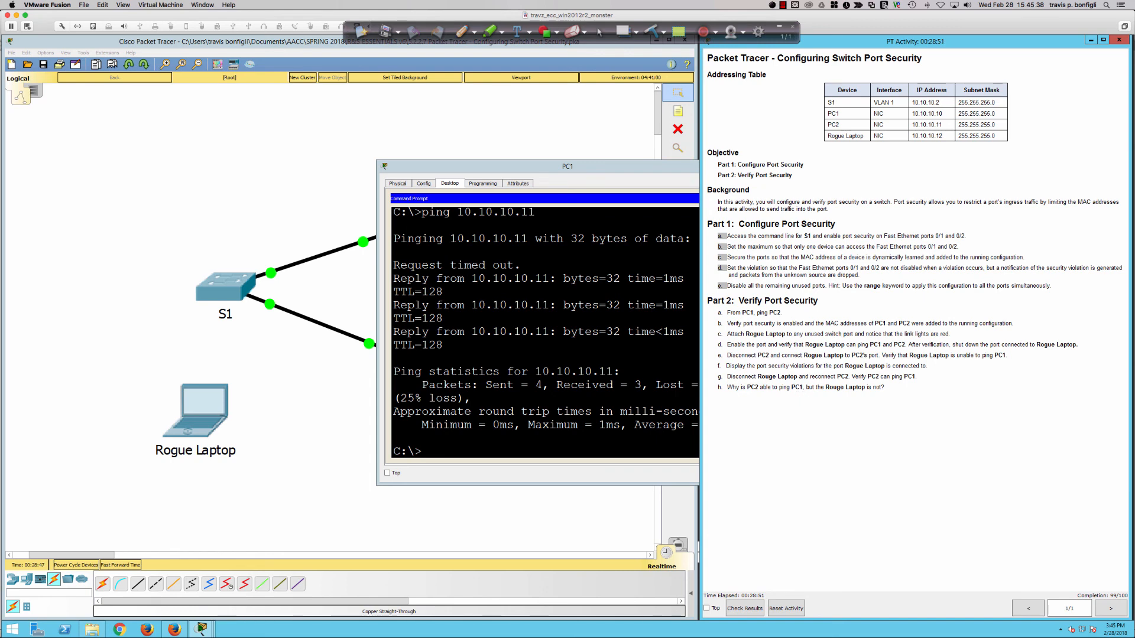
From PC2's Command Prompt, ping PC1 at 10.10.10.10 and get 4 of 4 replies.
{"action": "left_click", "coordinate": [529, 350]}
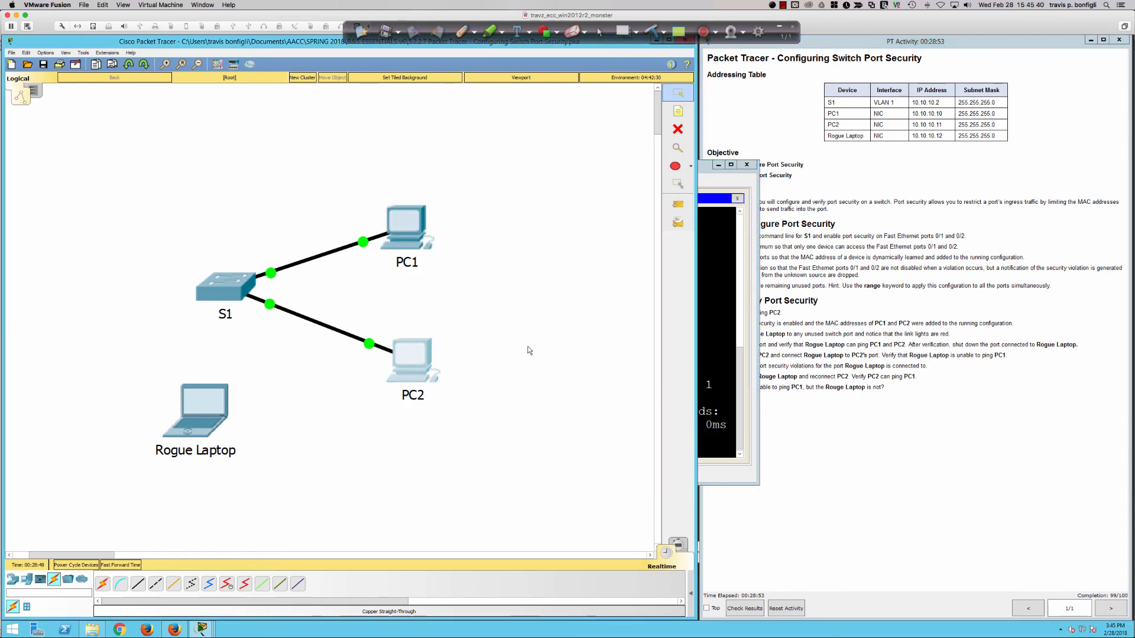
{"action": "left_click", "coordinate": [413, 359]}
{"action": "left_click", "coordinate": [449, 183]}
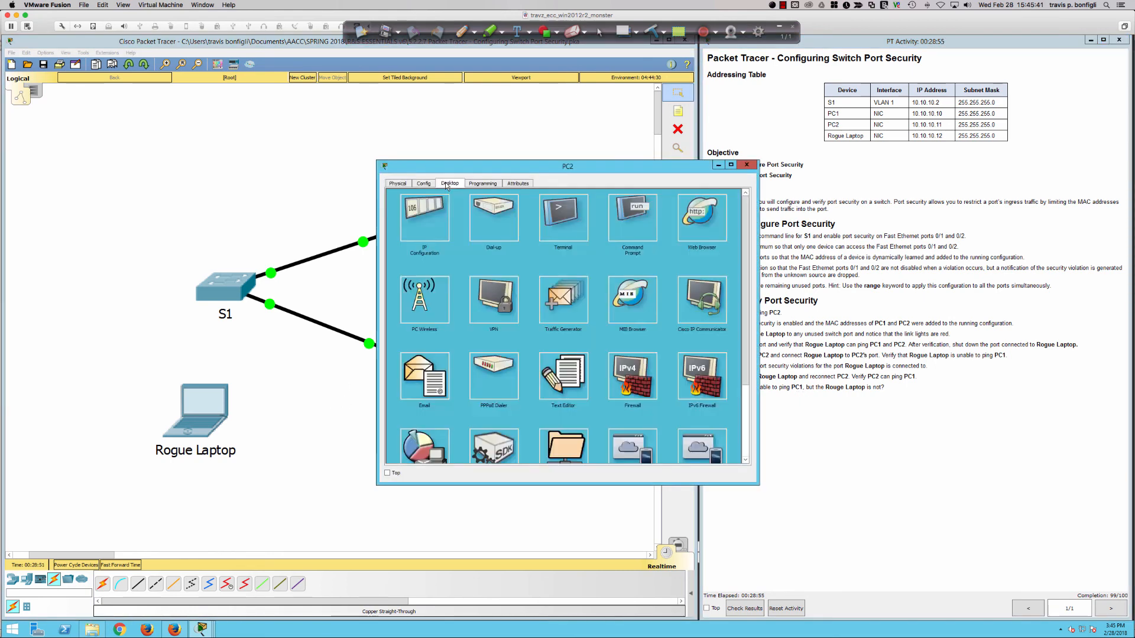
{"action": "left_click", "coordinate": [611, 219]}
{"action": "type", "text": "ping 1"}
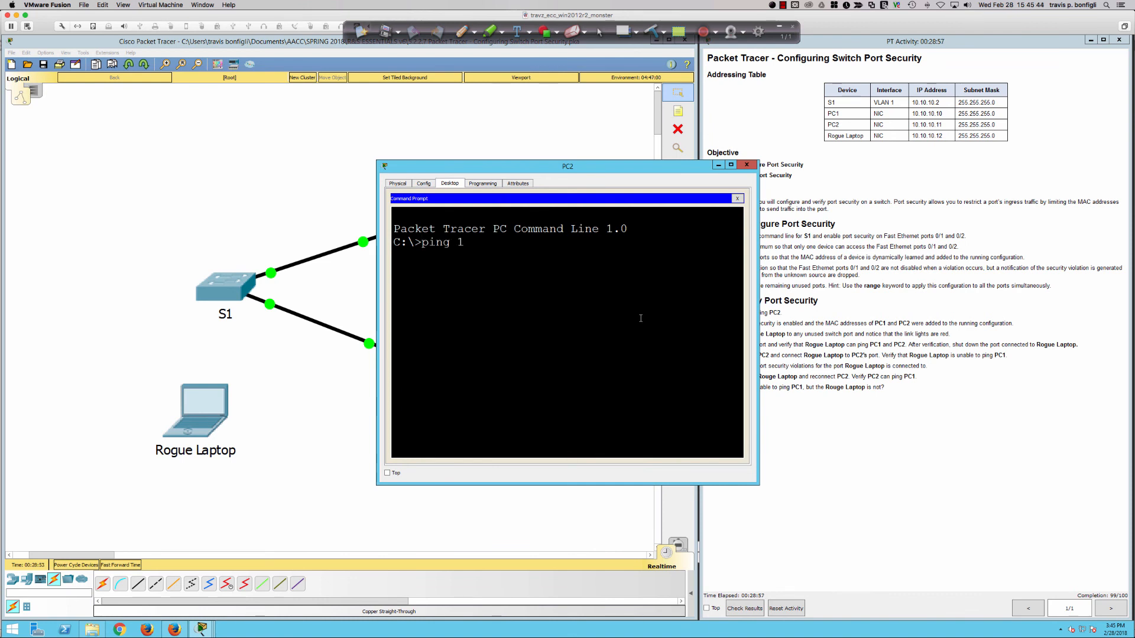
{"action": "type", "text": "0.10.10.10"}
{"action": "key", "text": "Return"}
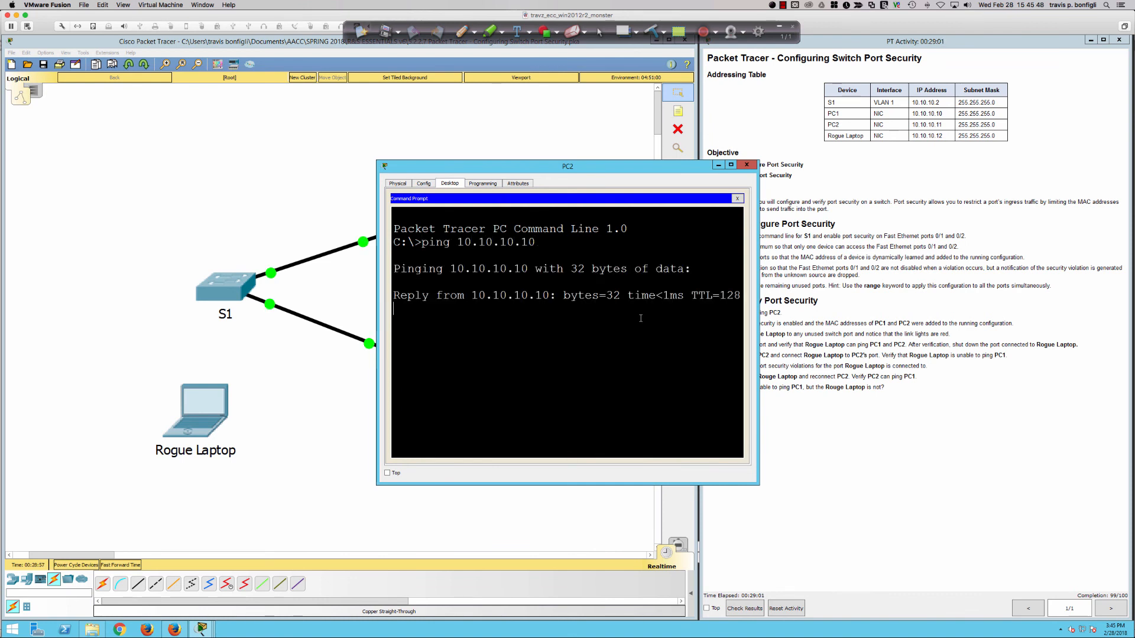
{"action": "left_click", "coordinate": [815, 399]}
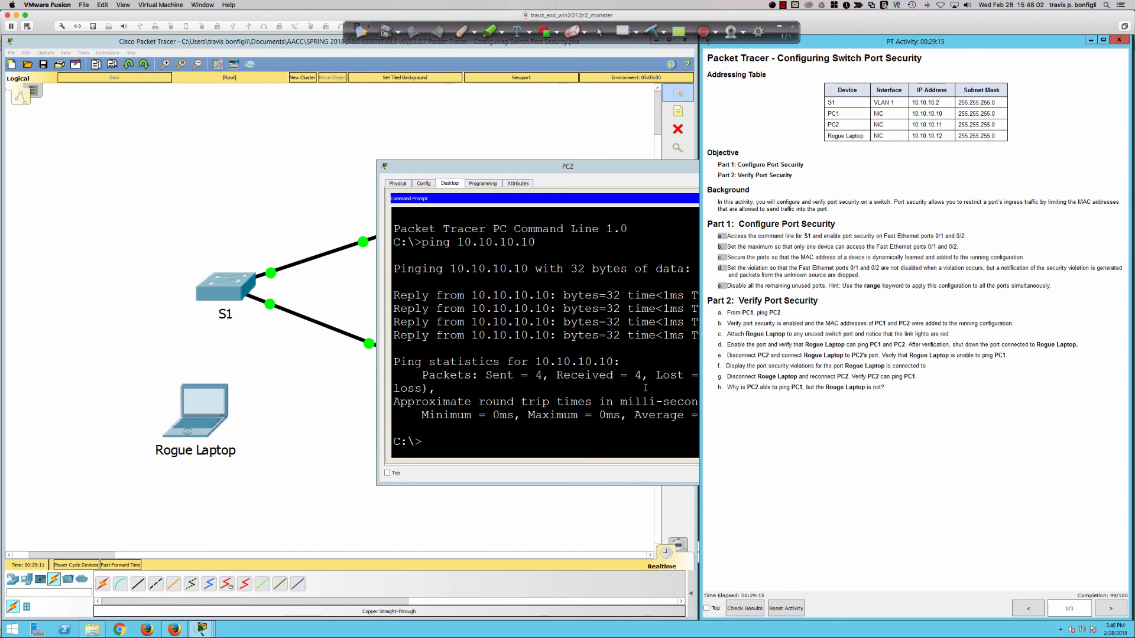
Run sh run on S1 and find sticky MAC 0001.647C.697E and violation restrict on Fa0/2.
{"action": "left_click", "coordinate": [228, 290]}
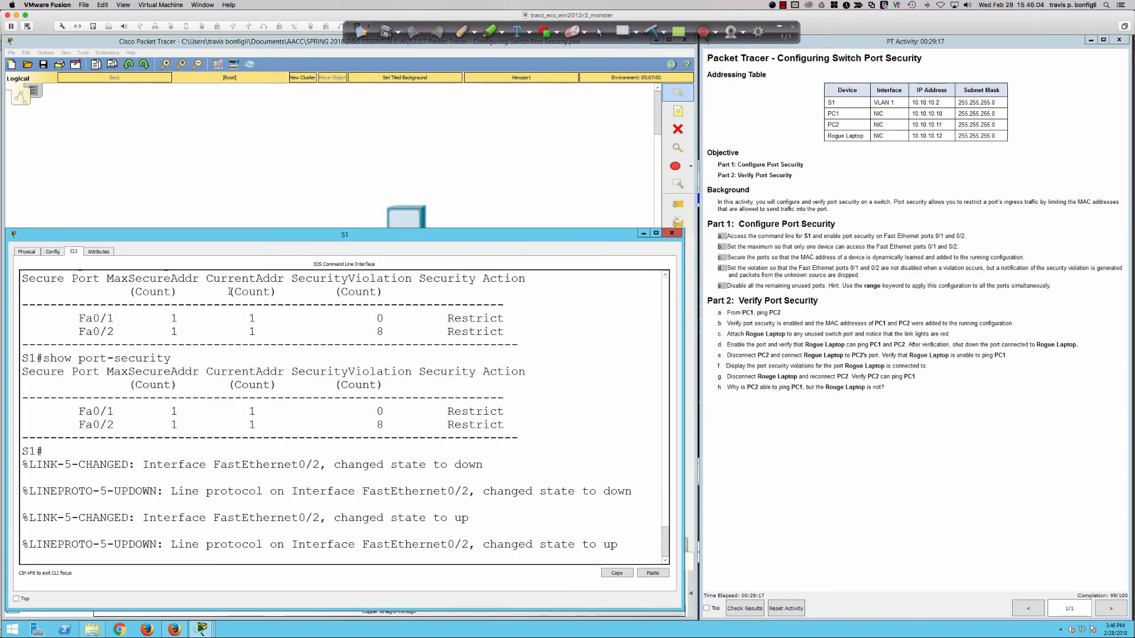
{"action": "key", "text": "Return"}
{"action": "key", "text": "Return"}
{"action": "key", "text": "Return"}
{"action": "key", "text": "Return"}
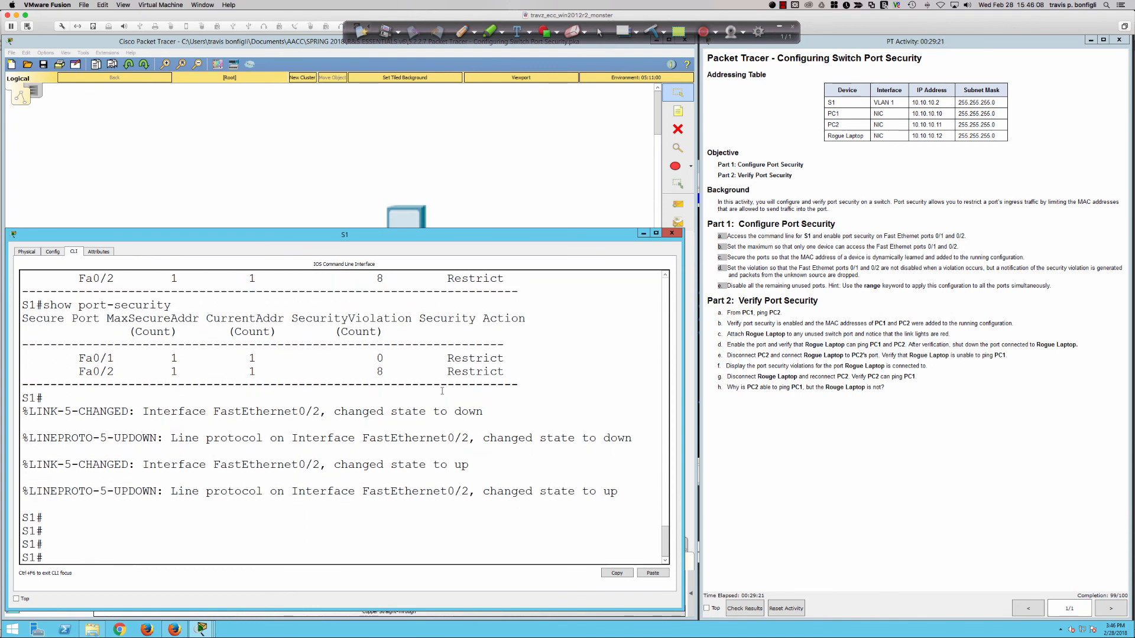
{"action": "type", "text": "sh run"}
{"action": "key", "text": "Return"}
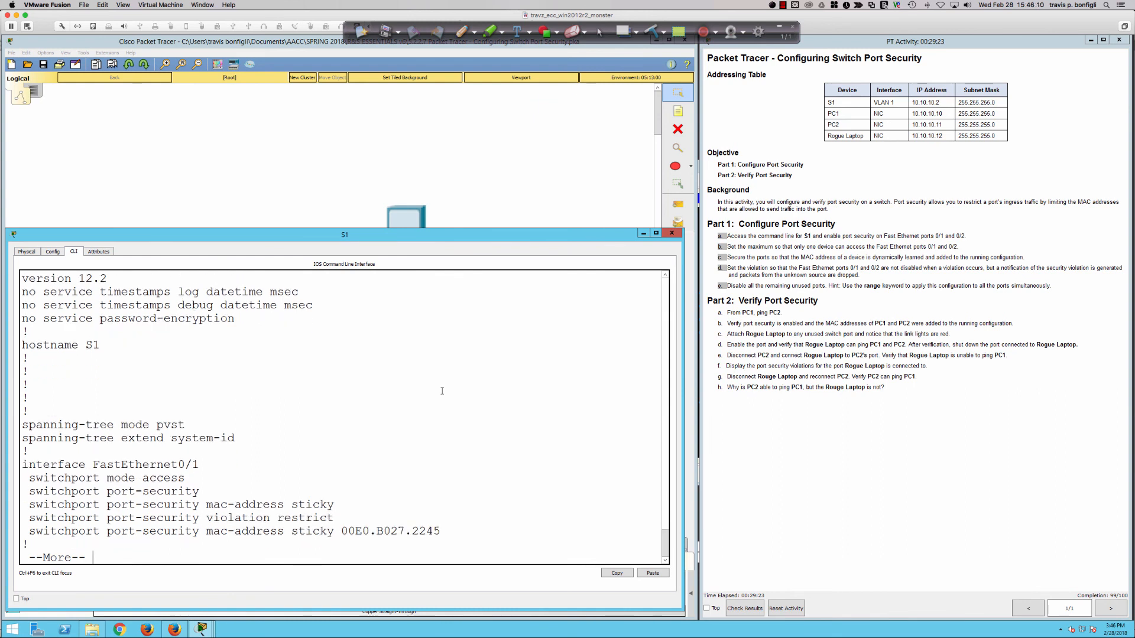
{"action": "key", "text": "Return"}
{"action": "key", "text": "Return"}
{"action": "key", "text": "Return"}
{"action": "key", "text": "Return"}
{"action": "key", "text": "Return"}
{"action": "key", "text": "Return"}
{"action": "key", "text": "Return"}
{"action": "key", "text": "Return"}
{"action": "key", "text": "Return"}
{"action": "key", "text": "Return"}
{"action": "key", "text": "Return"}
{"action": "key", "text": "Return"}
{"action": "key", "text": "Return"}
{"action": "key", "text": "Return"}
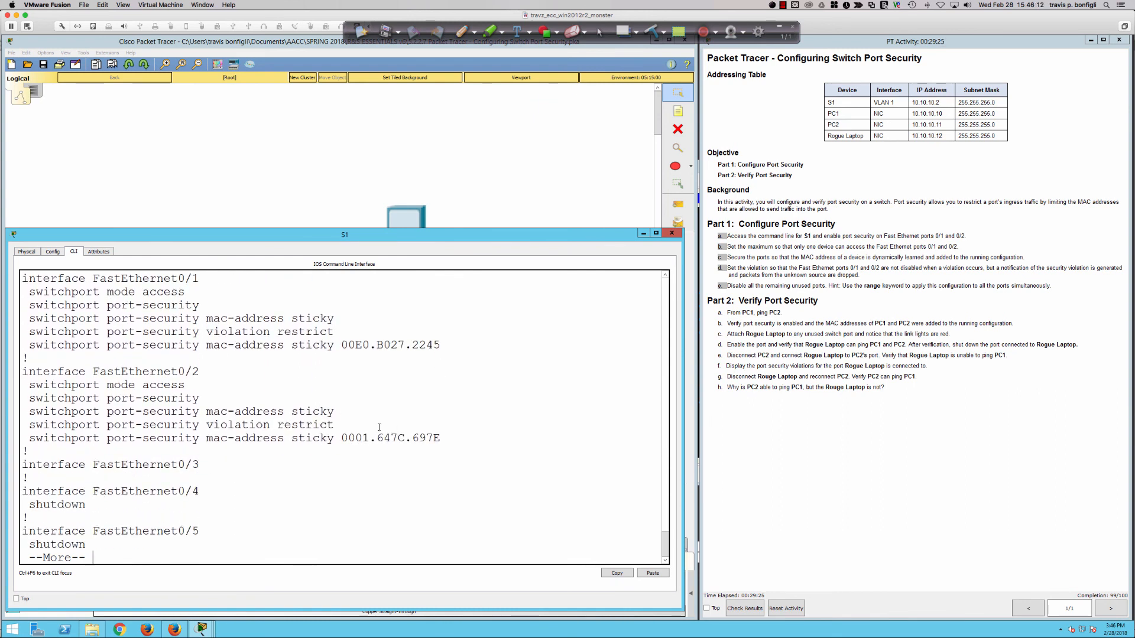
{"action": "left_click_drag", "start_coordinate": [342, 438], "coordinate": [441, 438]}
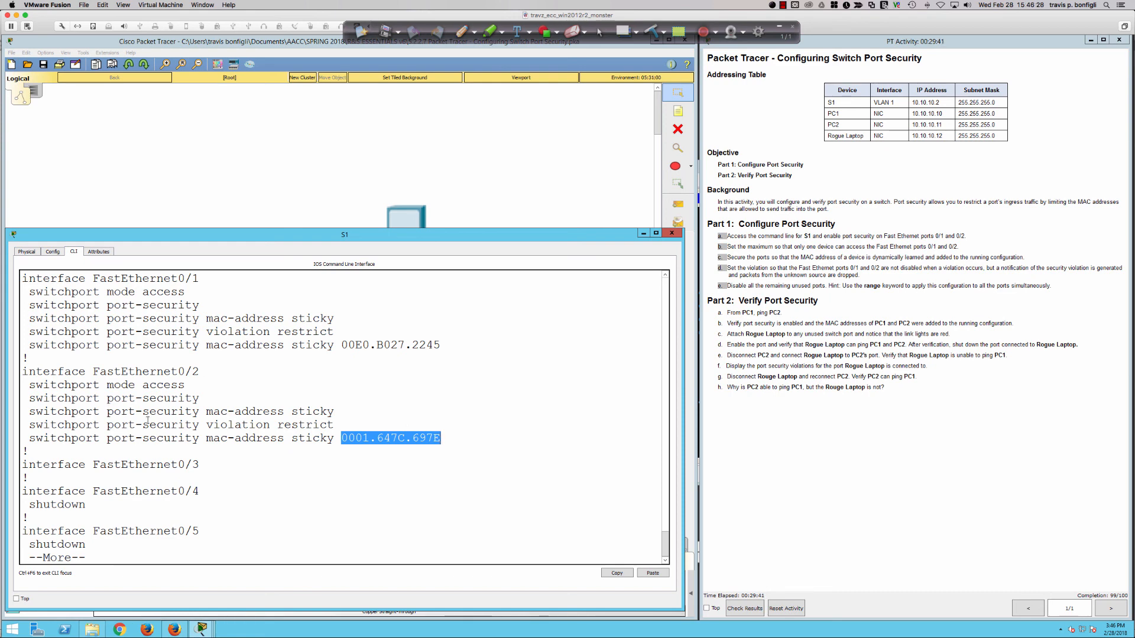
{"action": "left_click_drag", "start_coordinate": [148, 421], "coordinate": [389, 427]}
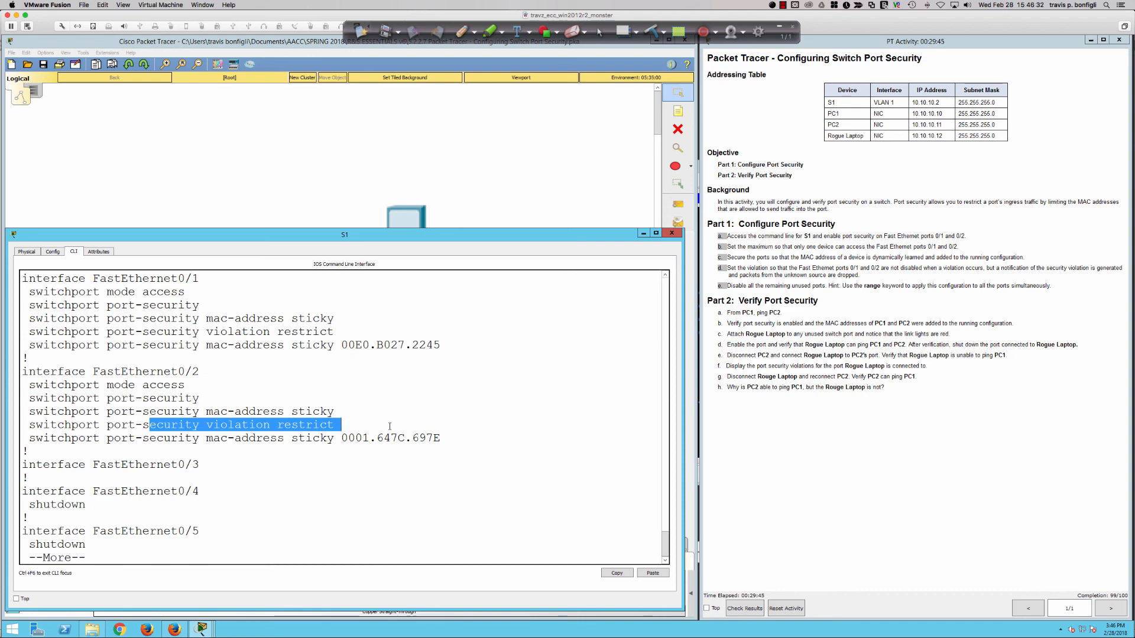
{"action": "key", "text": "q"}
Run sh log on S1 to show the logging status with 18 messages logged.
{"action": "key", "text": "Return"}
{"action": "key", "text": "Return"}
{"action": "key", "text": "Return"}
{"action": "type", "text": "sh log"}
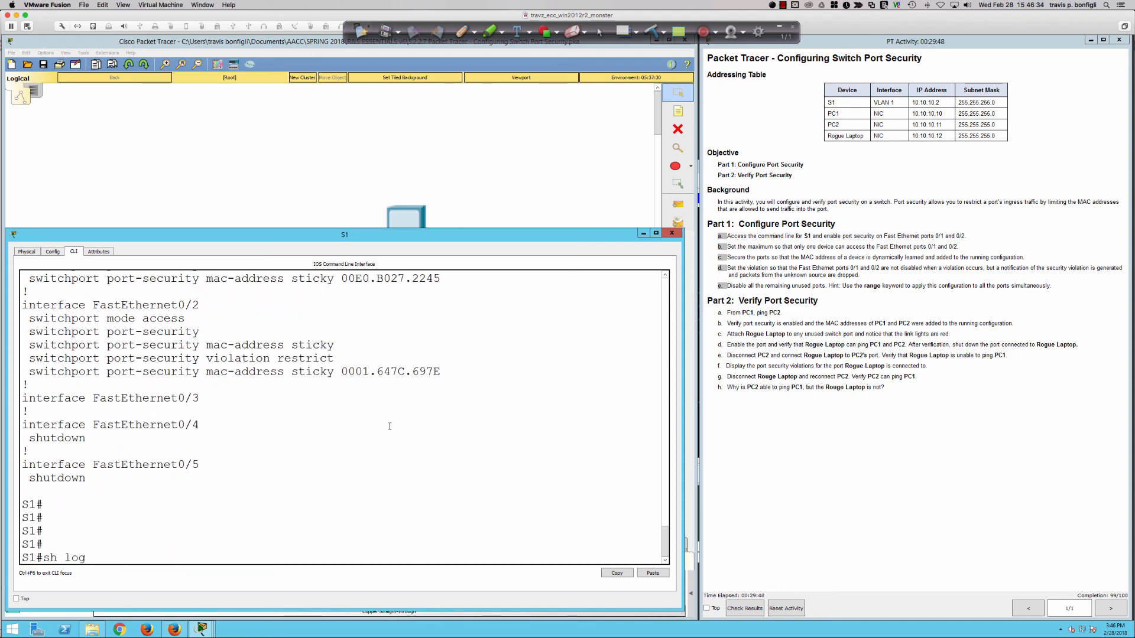
{"action": "key", "text": "Return"}
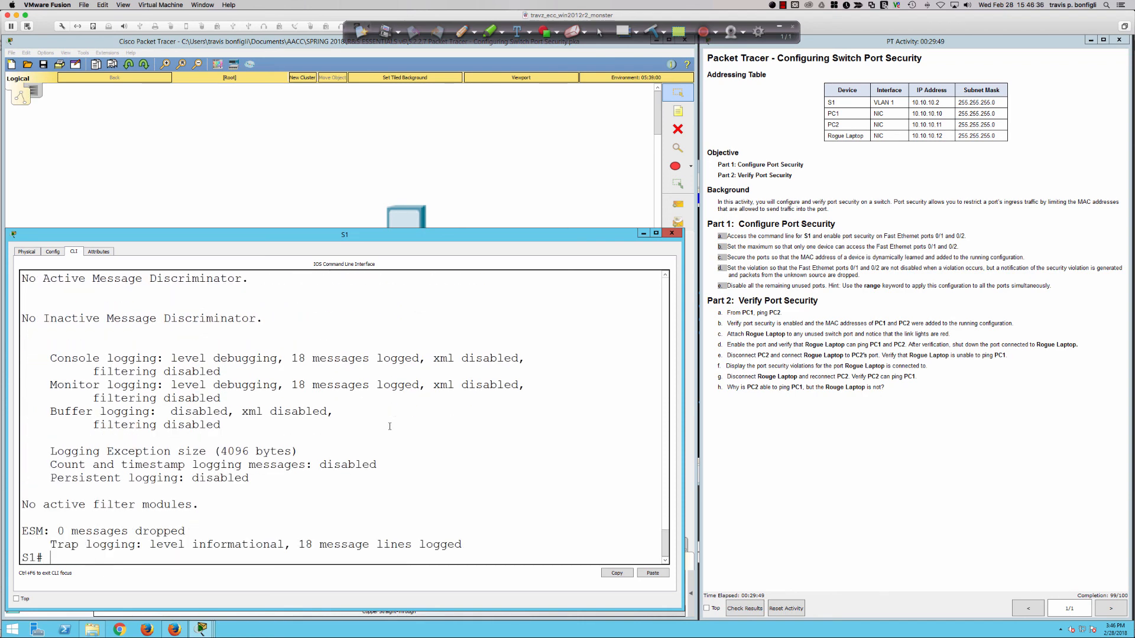
{"action": "key", "text": "Return"}
{"action": "key", "text": "Return"}
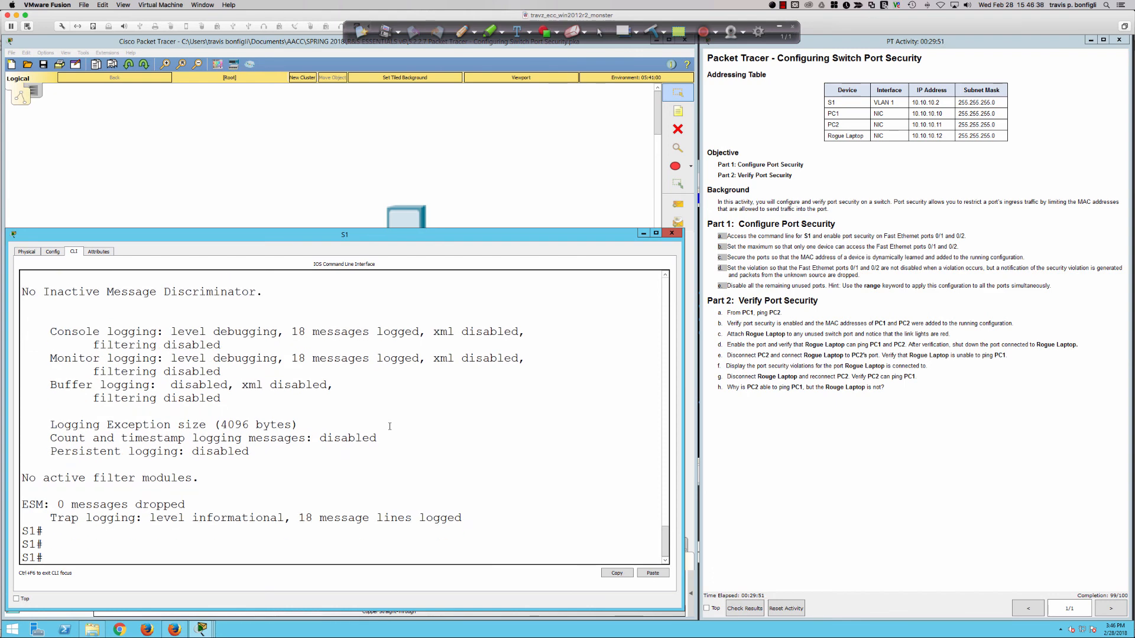
Return to the full topology view, then switch over to Microsoft PowerPoint.
{"action": "left_click", "coordinate": [446, 201]}
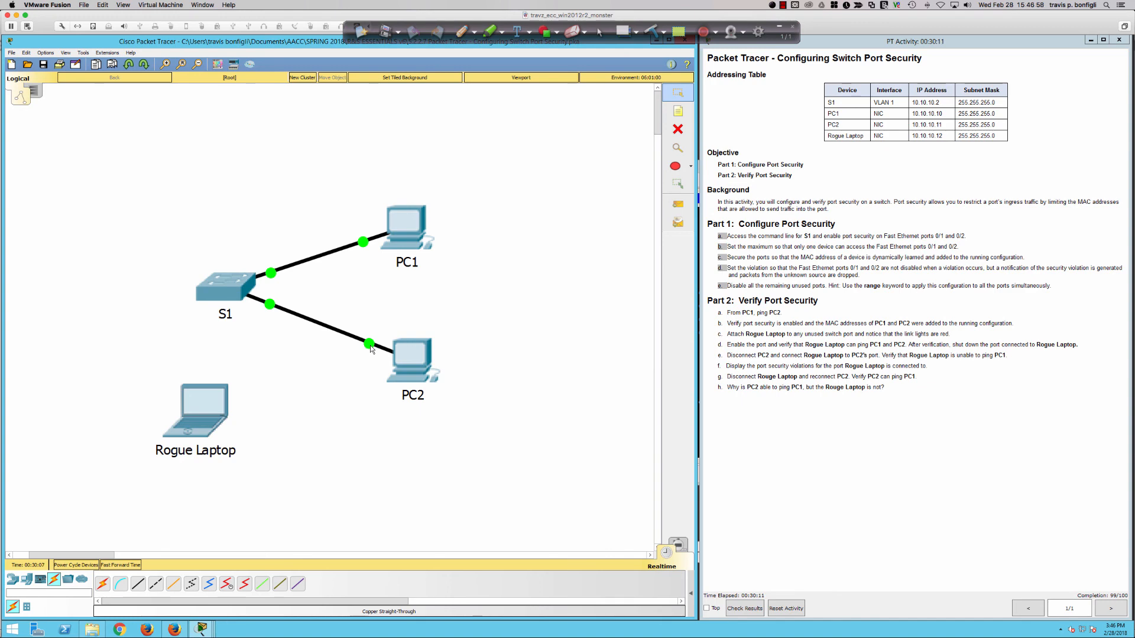
{"action": "key", "text": "super+Tab"}
{"action": "key", "text": "super+Tab"}
{"action": "key", "text": "super+Tab"}
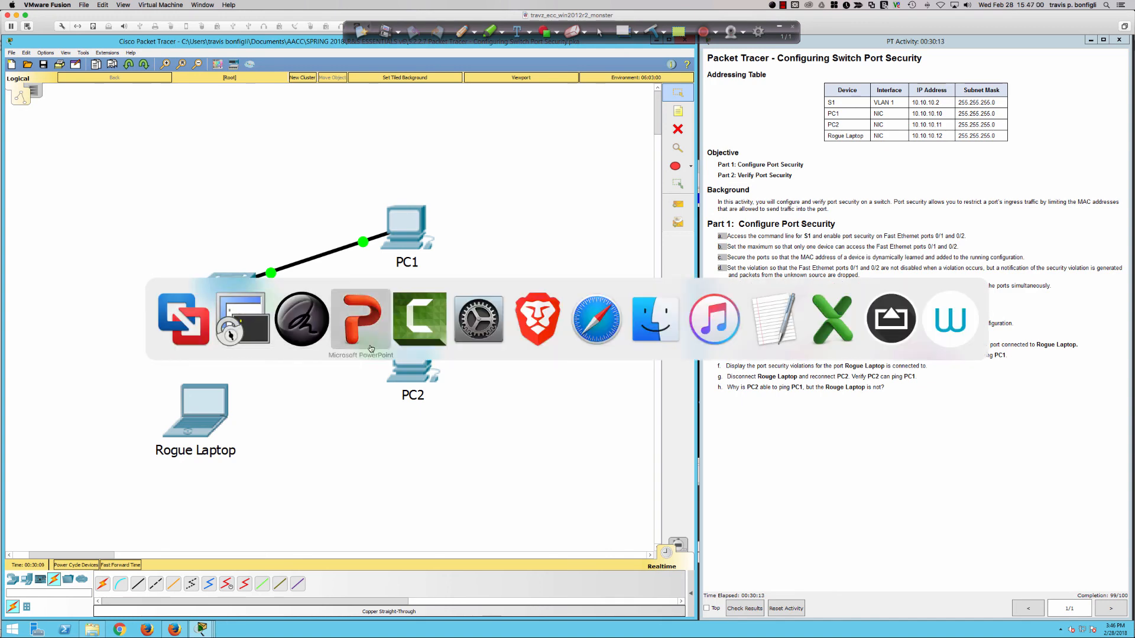